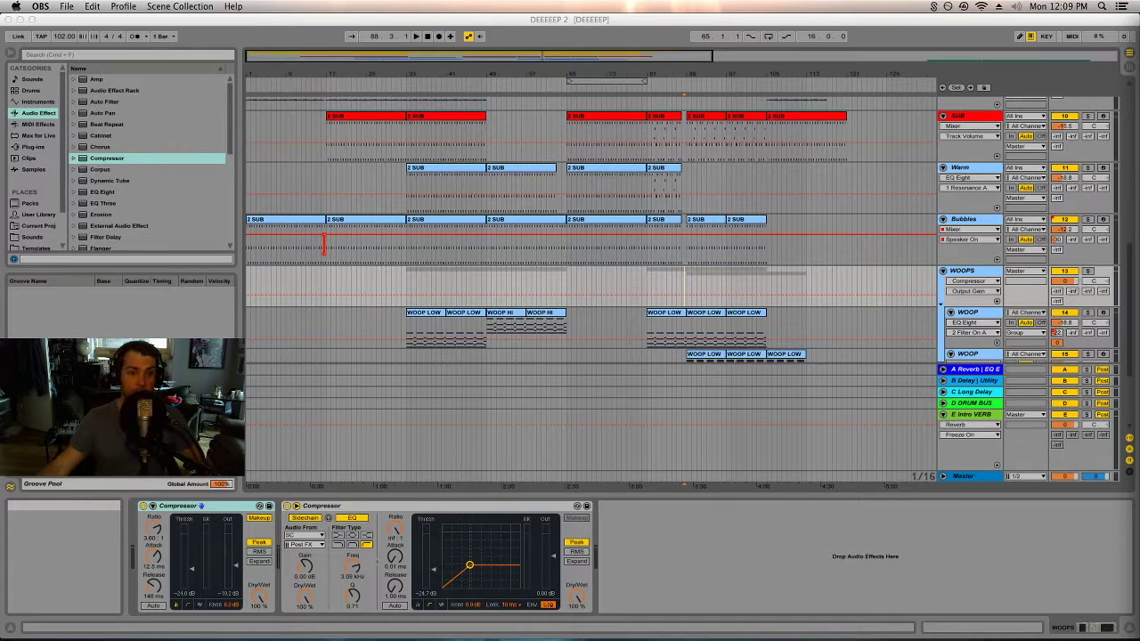
- Look through the arrangement's tracks from the SC and drum tracks down to the WOOP tracks and back
scroll(464, 263, up, 5)
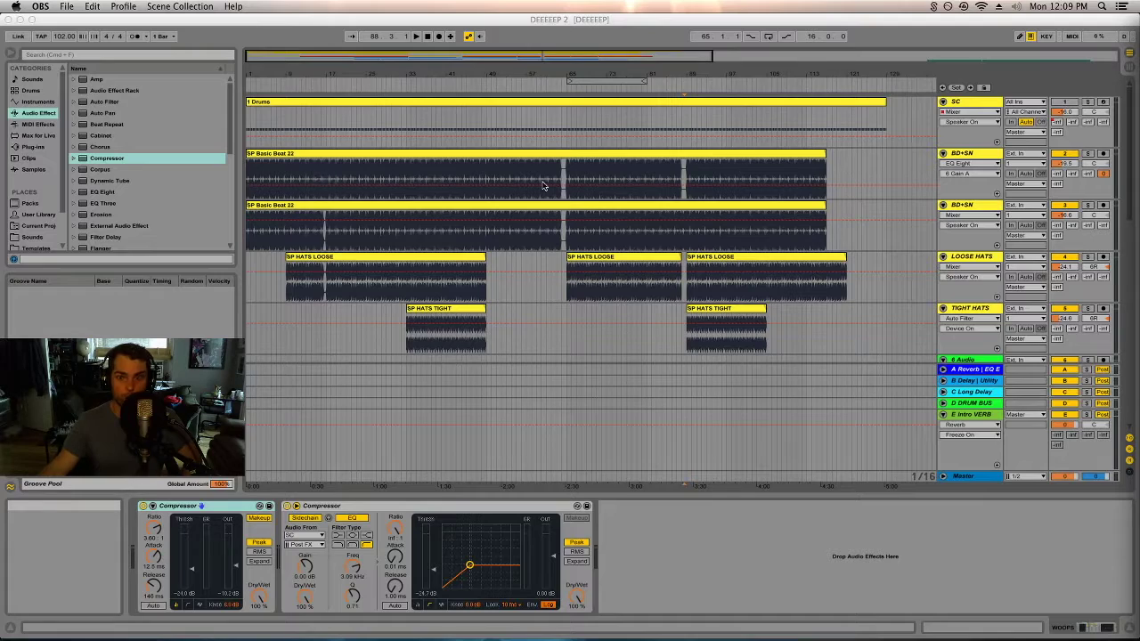
scroll(655, 232, down, 5)
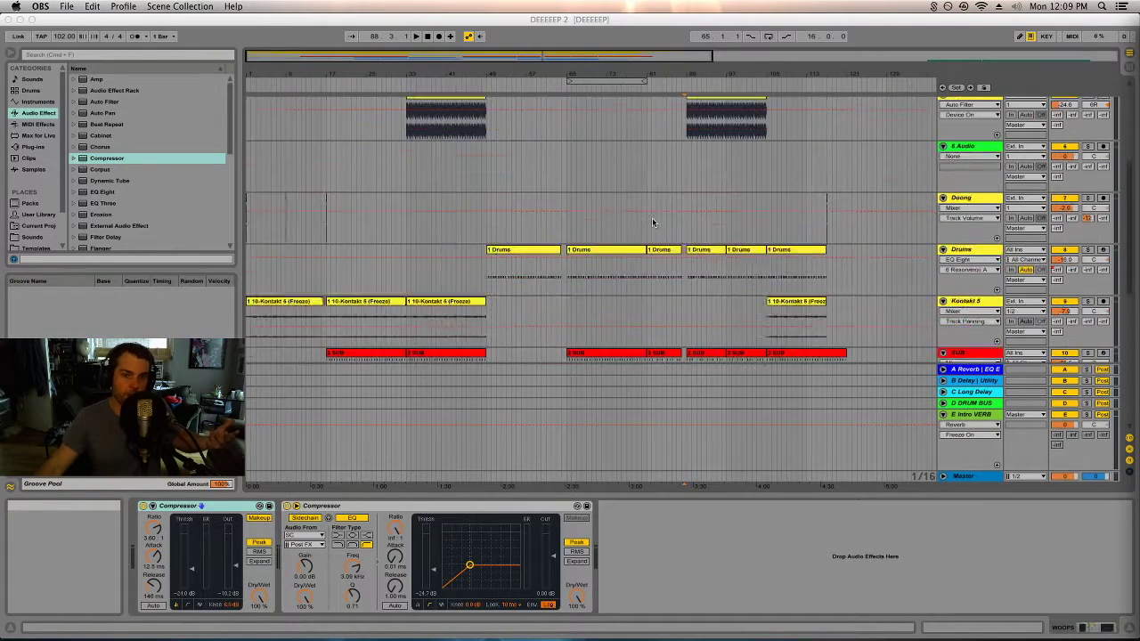
scroll(652, 221, up, 5)
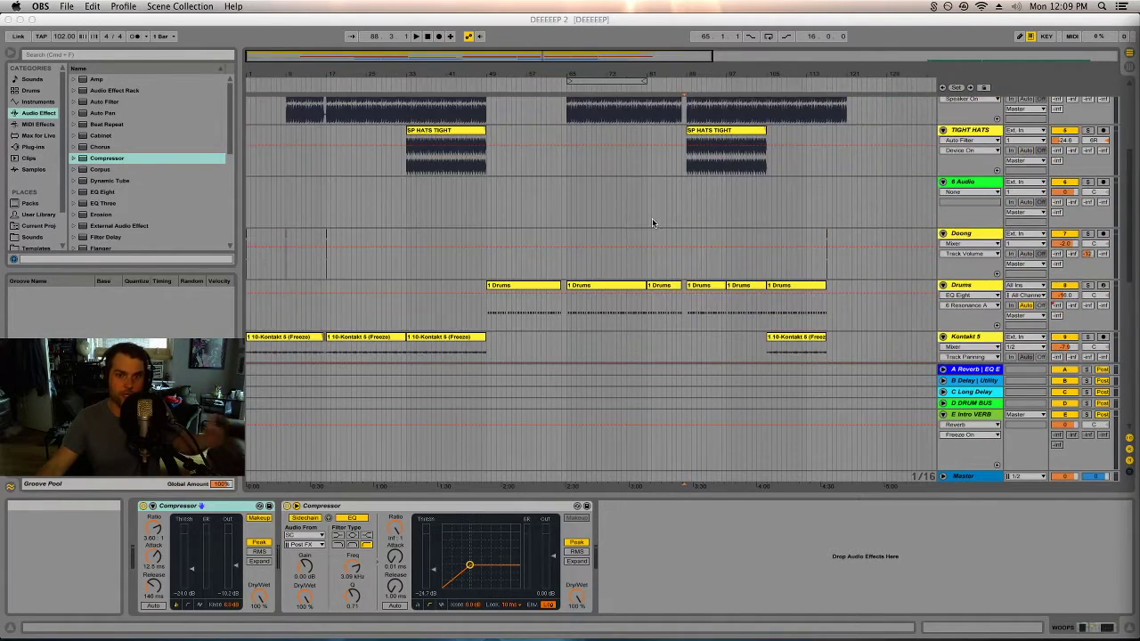
scroll(652, 223, down, 2)
scroll(652, 223, down, 3)
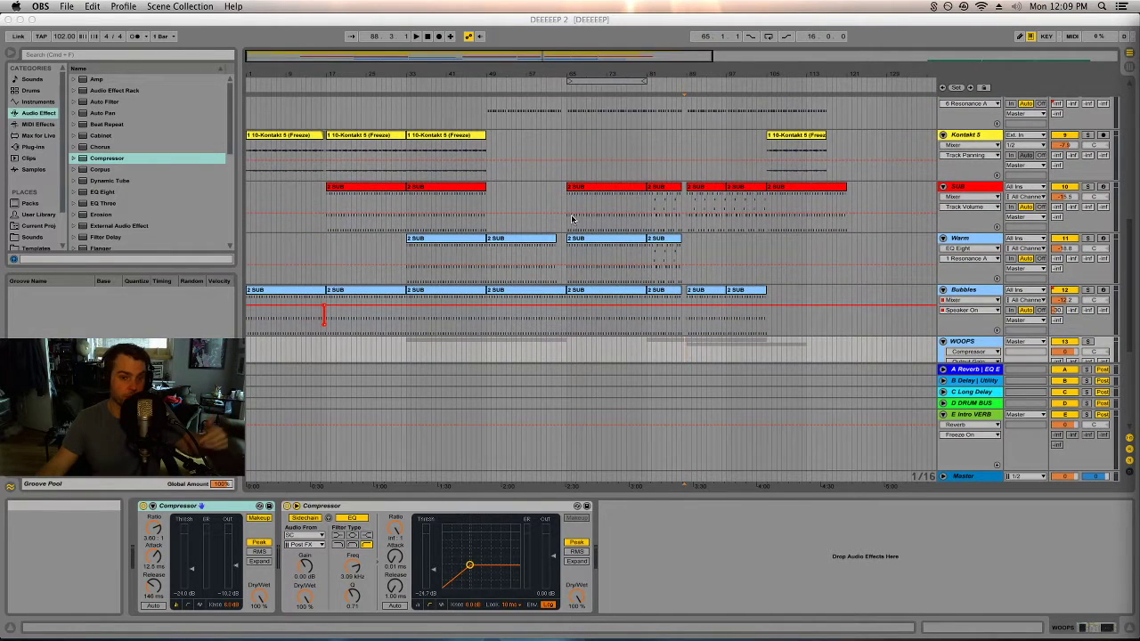
scroll(654, 217, down, 2)
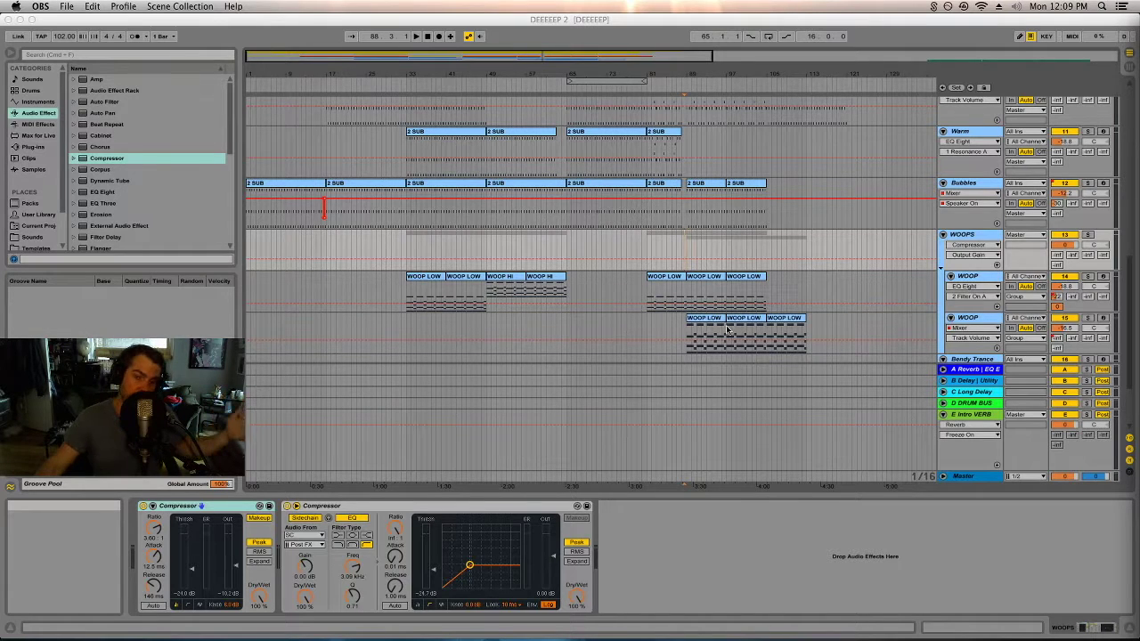
scroll(726, 339, up, 8)
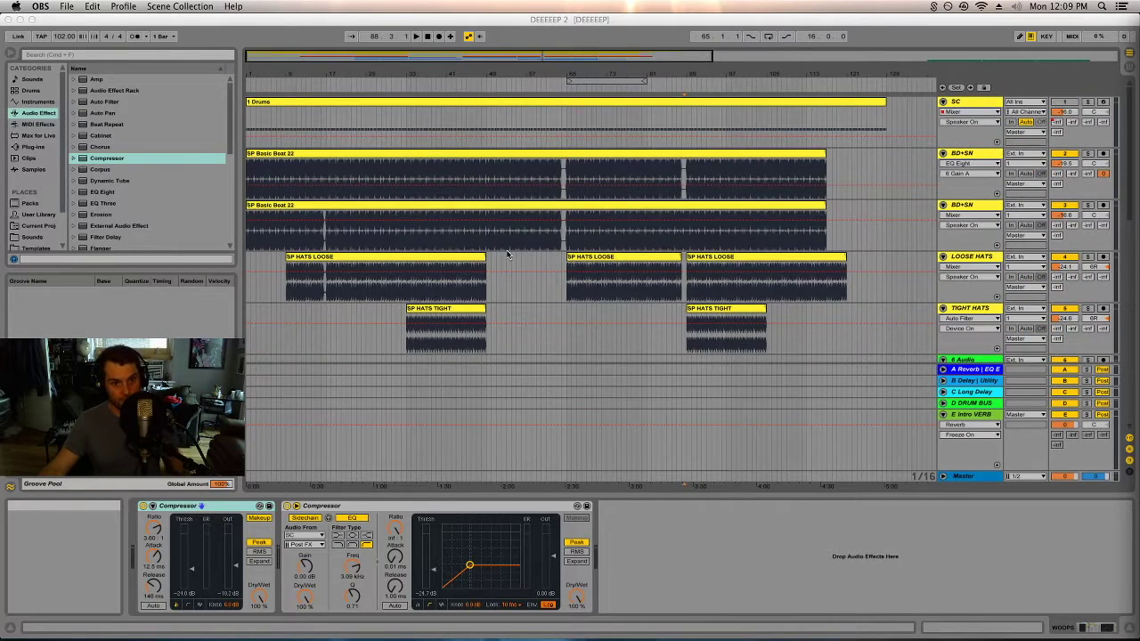
- Place the insert marker near bar 45 on the first BD+SN track, solo the track and show its Transient Master window
click(468, 169)
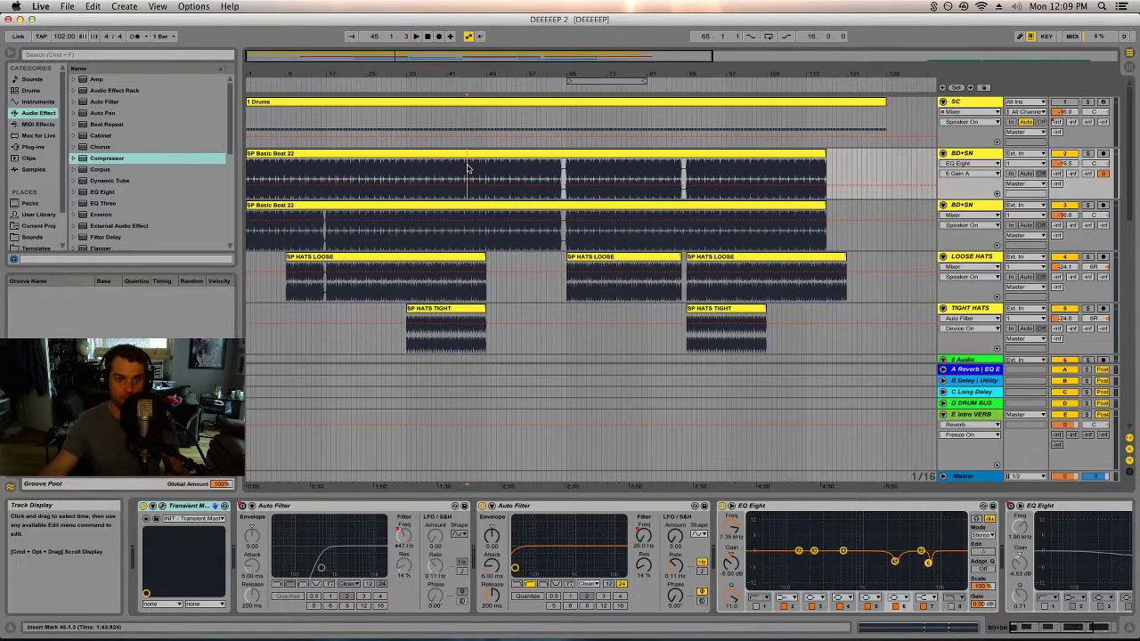
click(1087, 154)
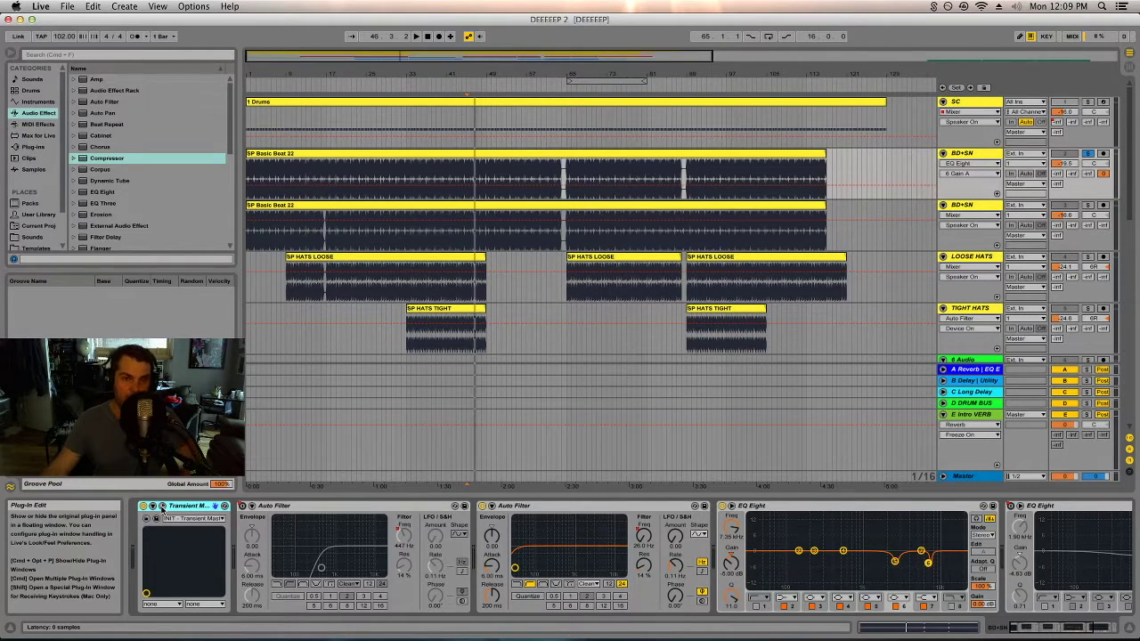
click(987, 157)
click(162, 505)
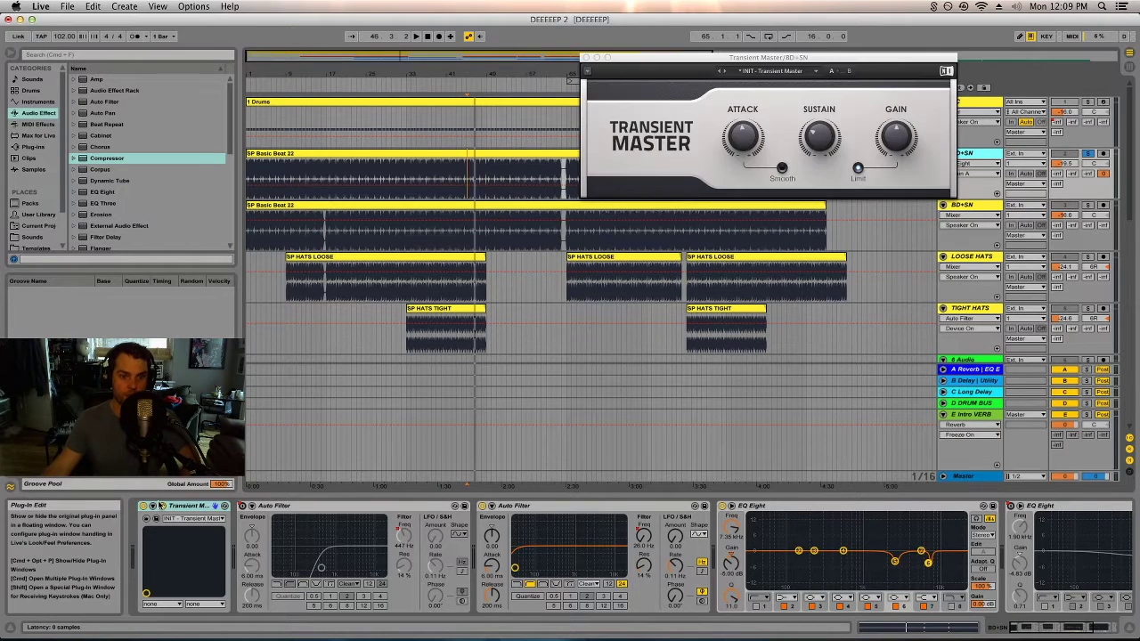
mouse_move(753, 134)
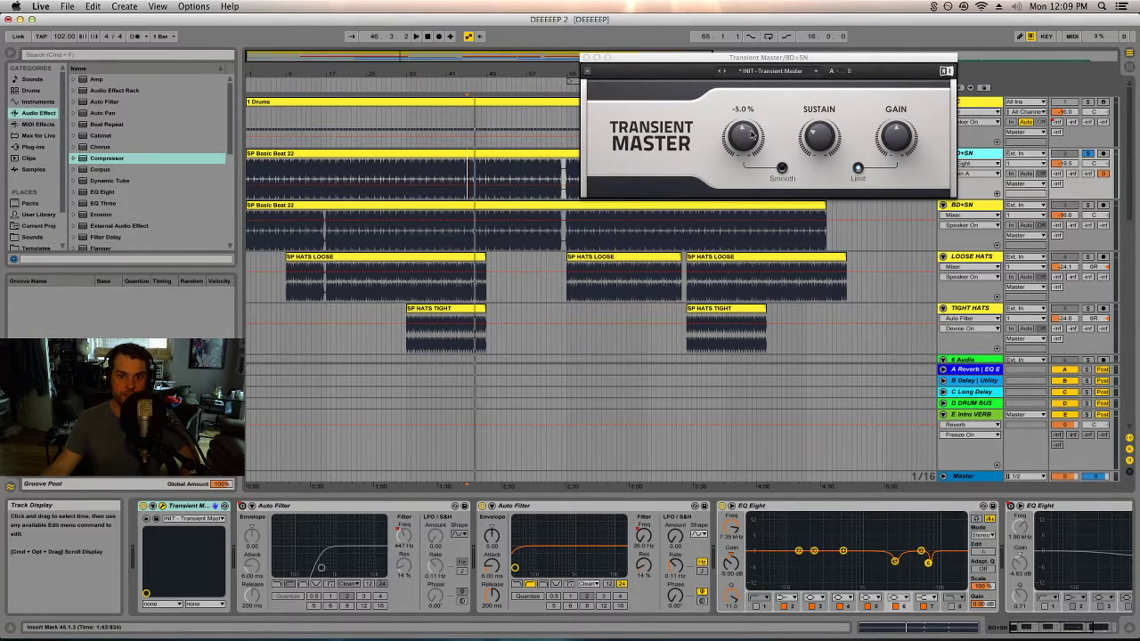
click(162, 505)
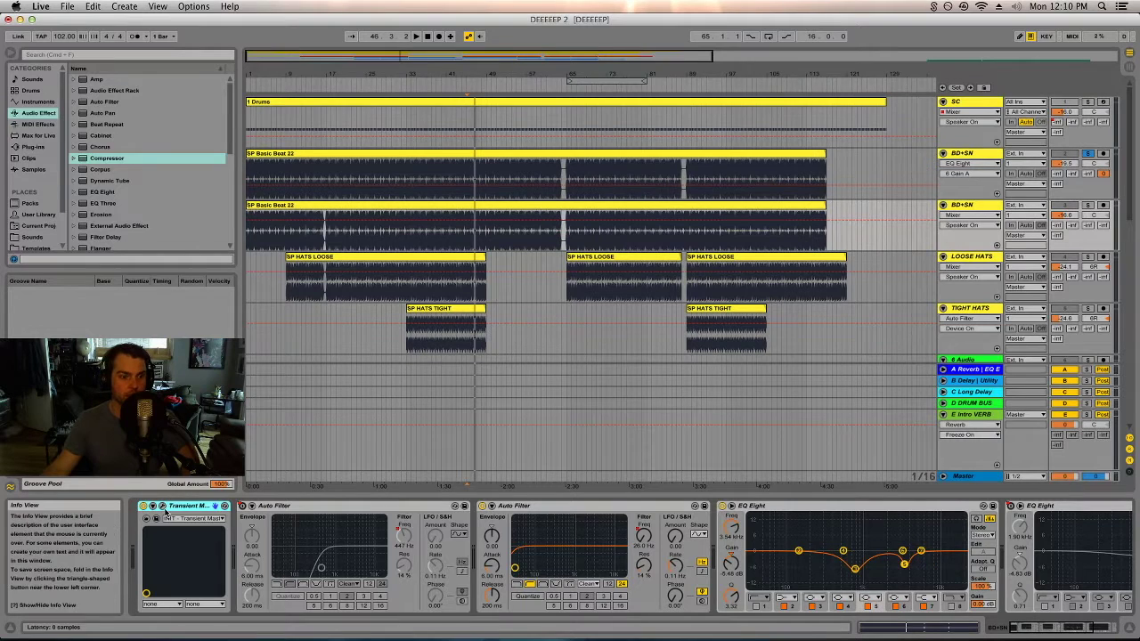
click(161, 506)
key(super+alt+p)
key(super+alt+p)
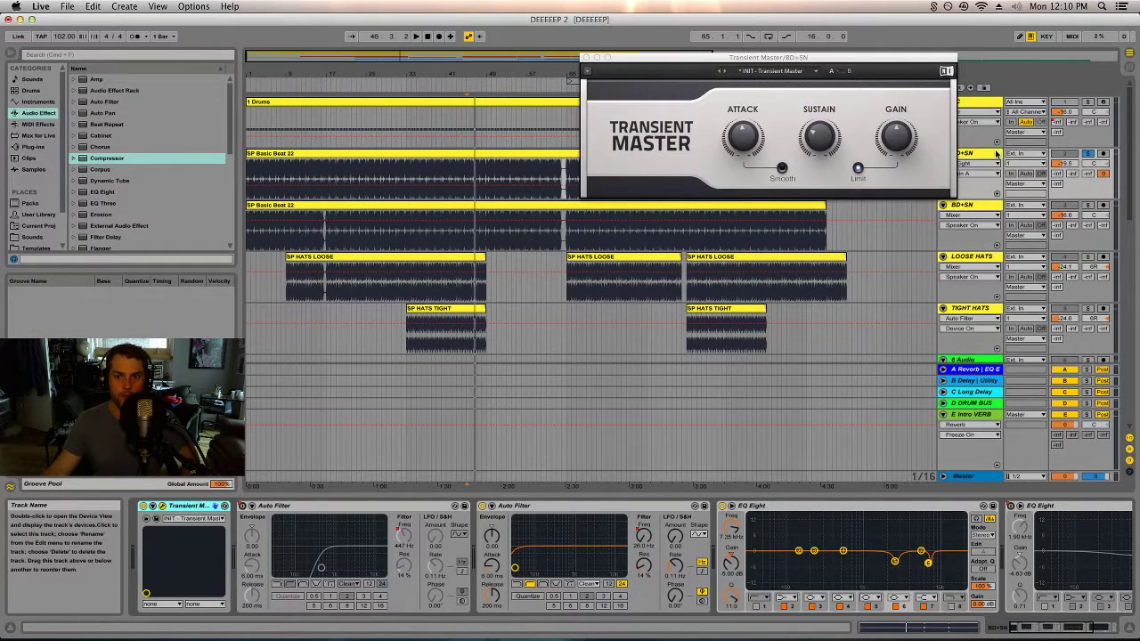
- Audition the first BD+SN track with Transient Master Sustain at about -4%, return it to -39%, and hide the plug-in window
click(748, 141)
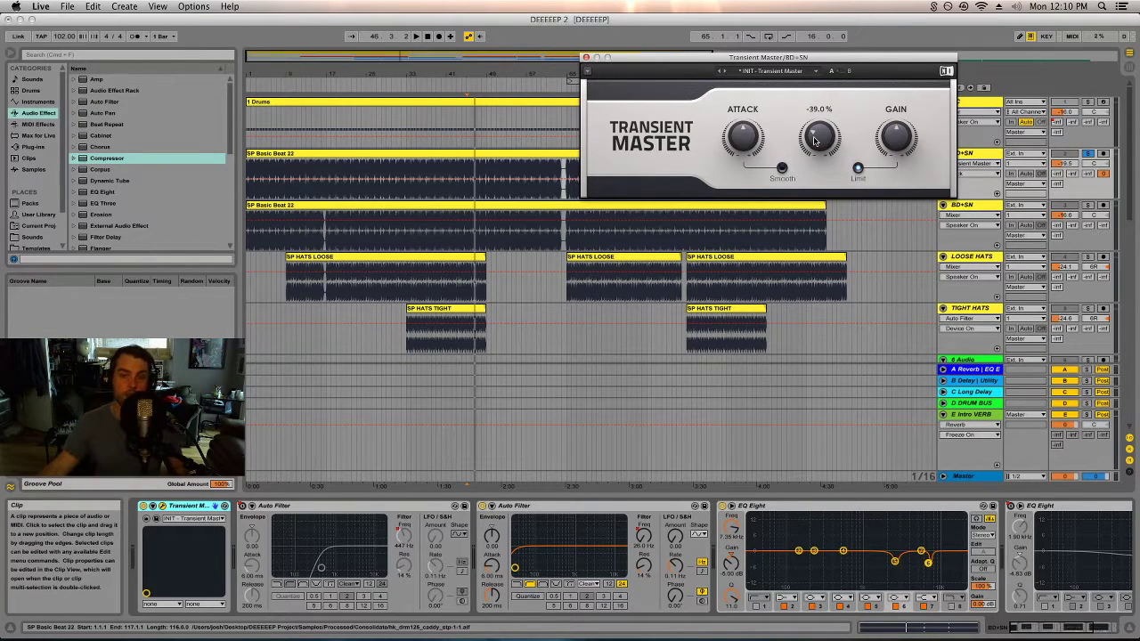
drag(817, 141, 817, 124)
key(space)
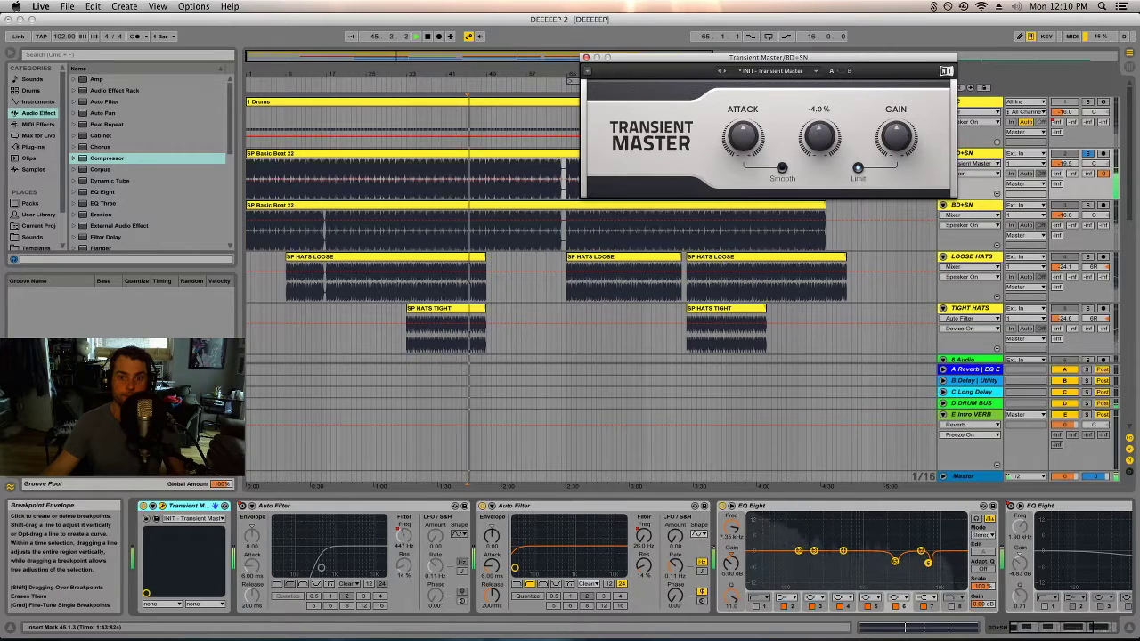
drag(817, 125, 827, 145)
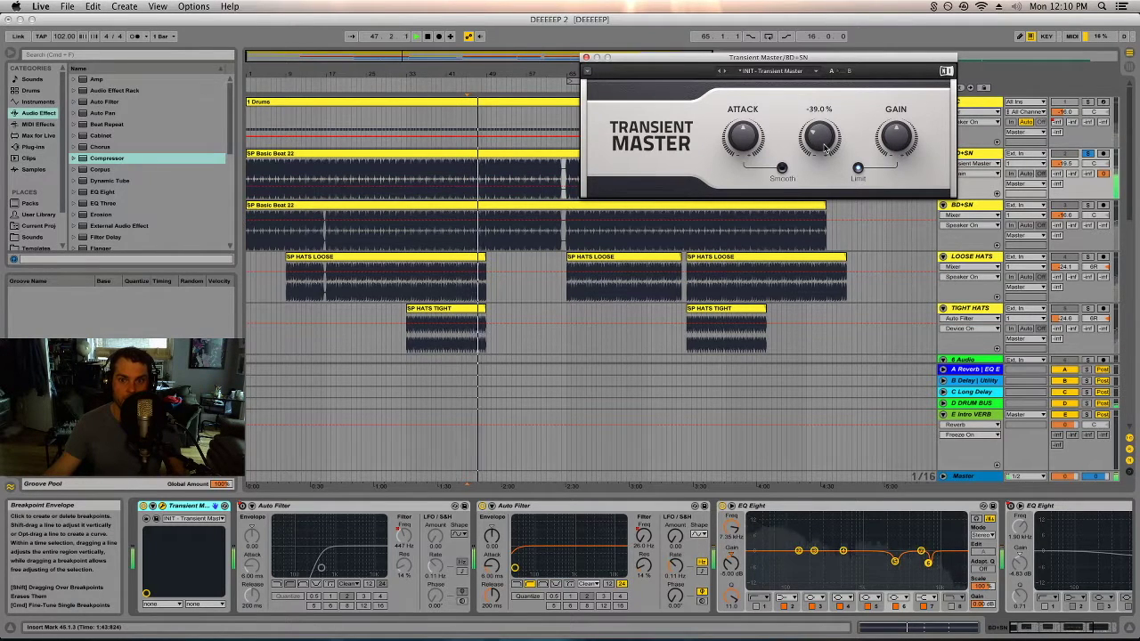
key(space)
key(super+alt+p)
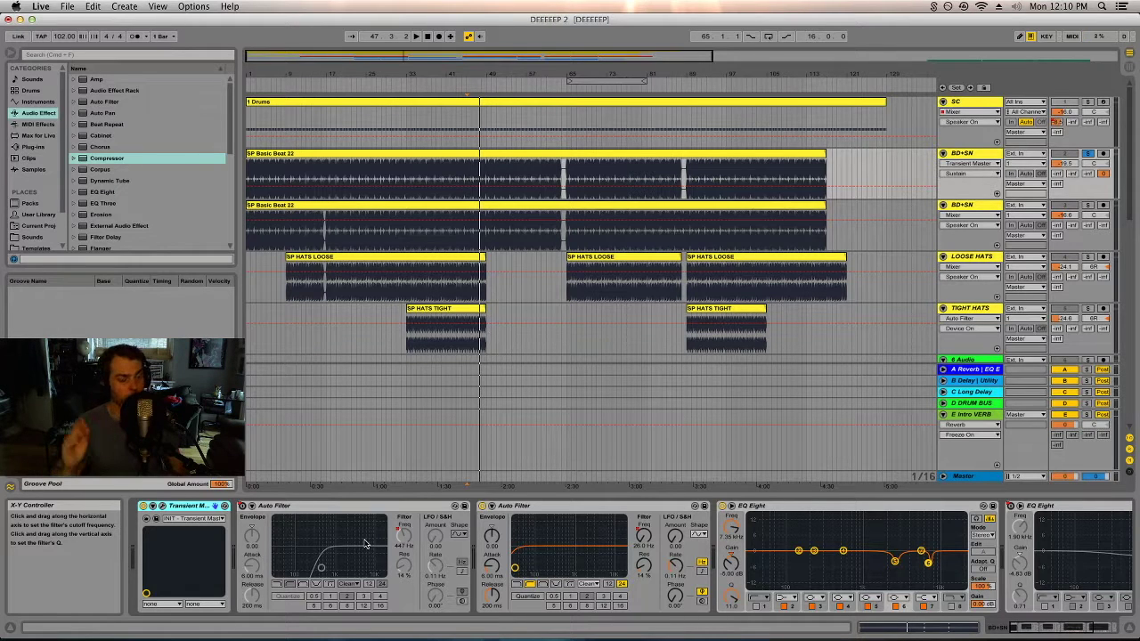
- Show the second Auto Filter's frequency automation on the first BD+SN track and play the section leading into bar 63
mouse_move(501, 597)
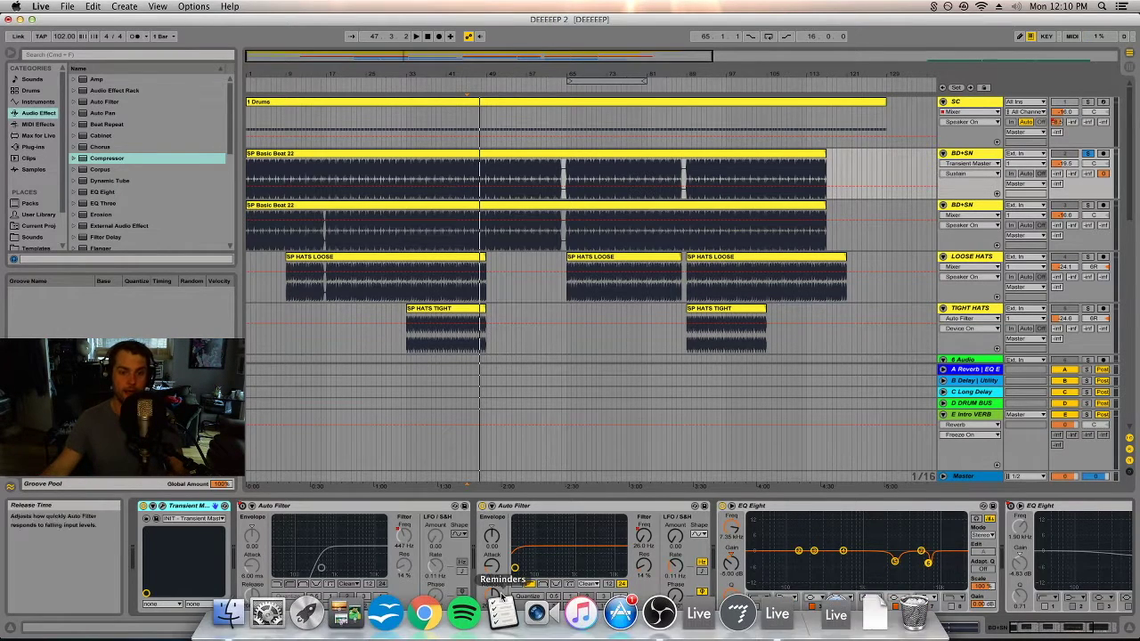
click(647, 539)
key(space)
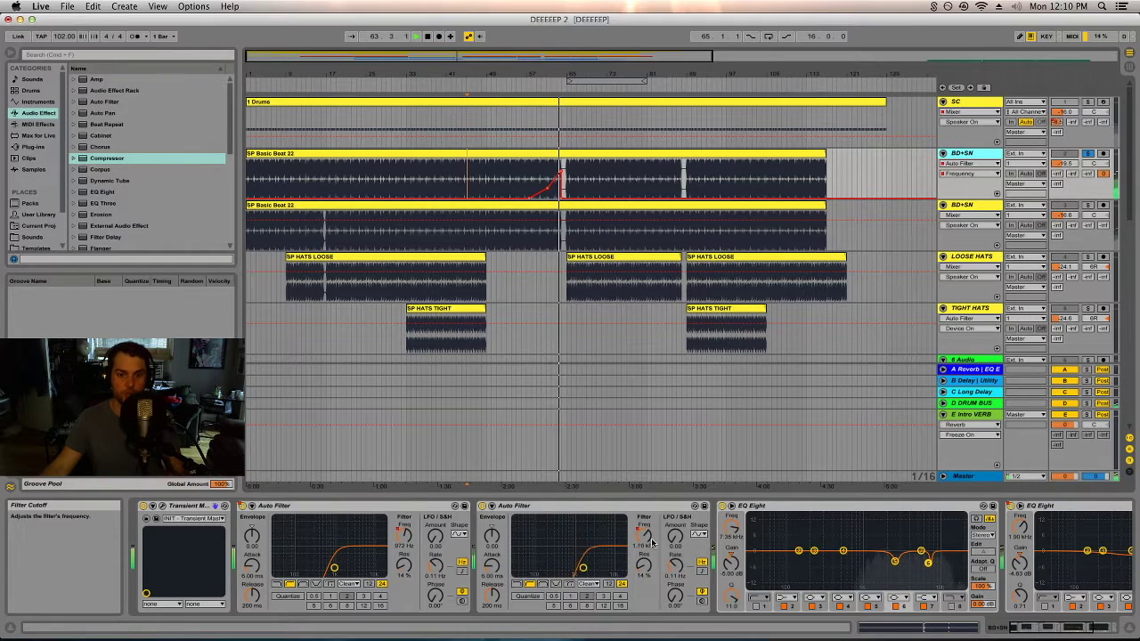
- Examine the EQ Eight devices in the first BD+SN track's chain, and replay the filter sweep from about bar 57
click(1024, 626)
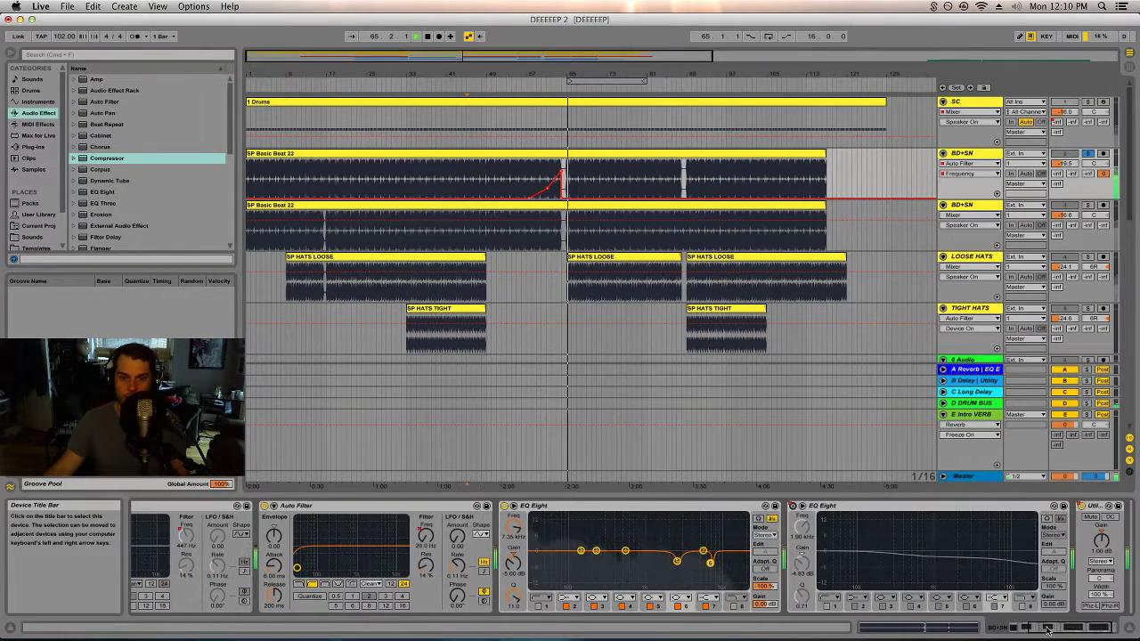
click(654, 535)
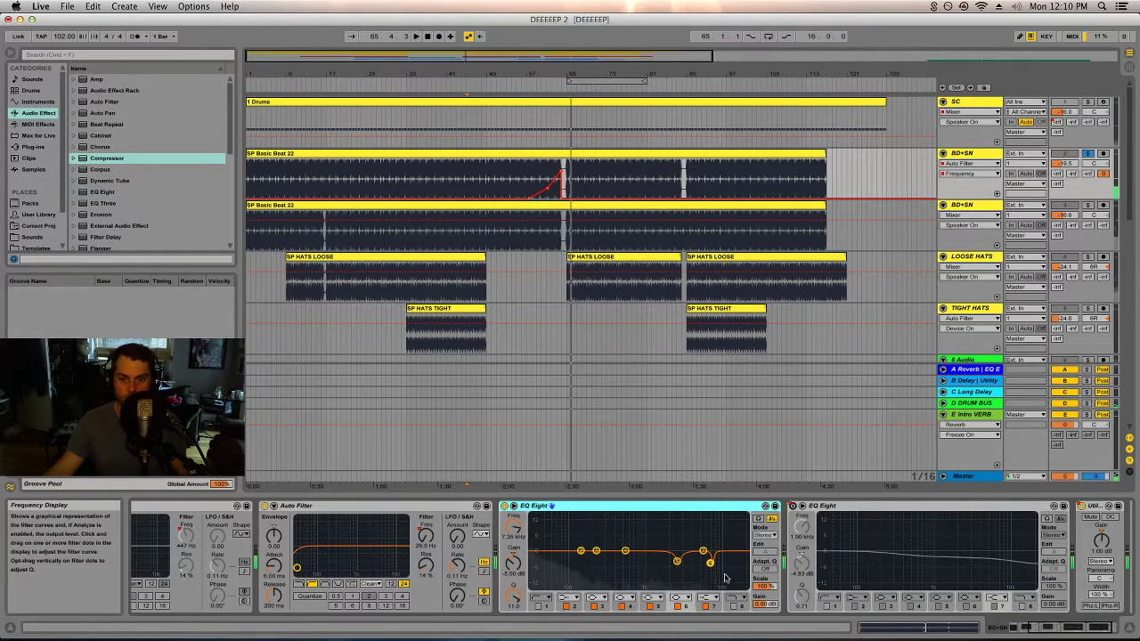
drag(1004, 624, 910, 621)
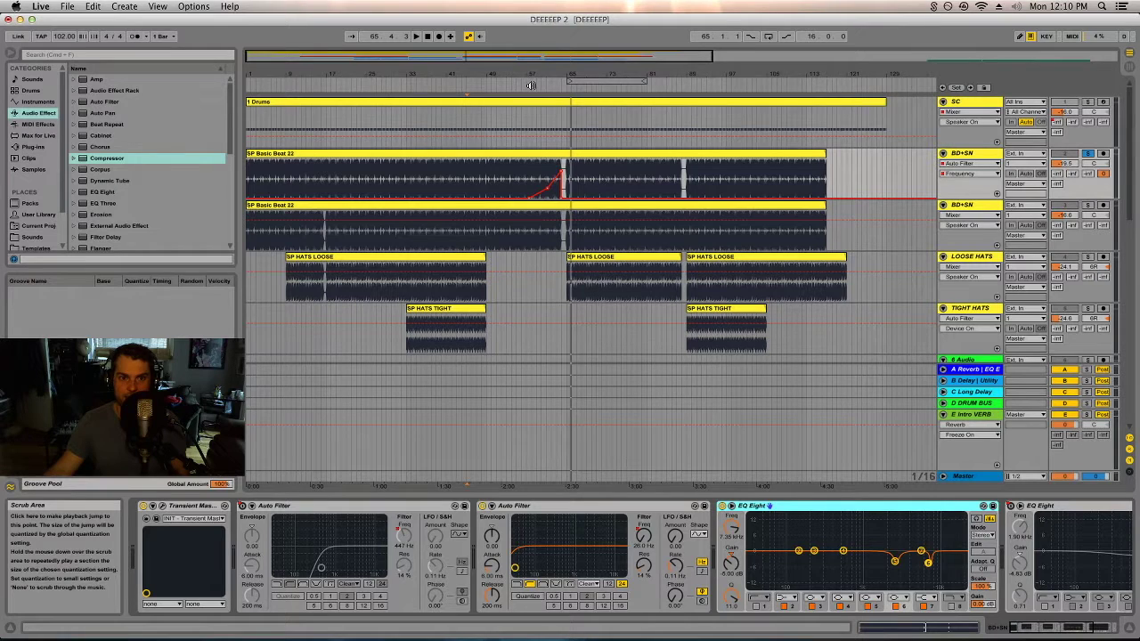
click(530, 85)
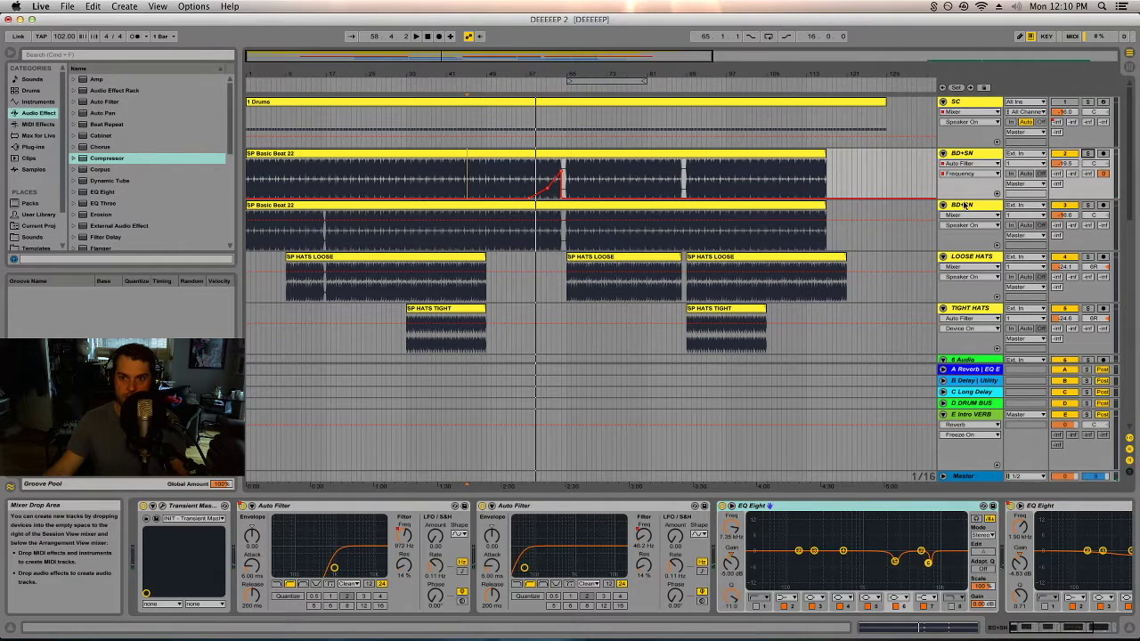
- Solo the second BD+SN track, check Sustain and Attack in its Transient Master window, and play the track
click(1077, 209)
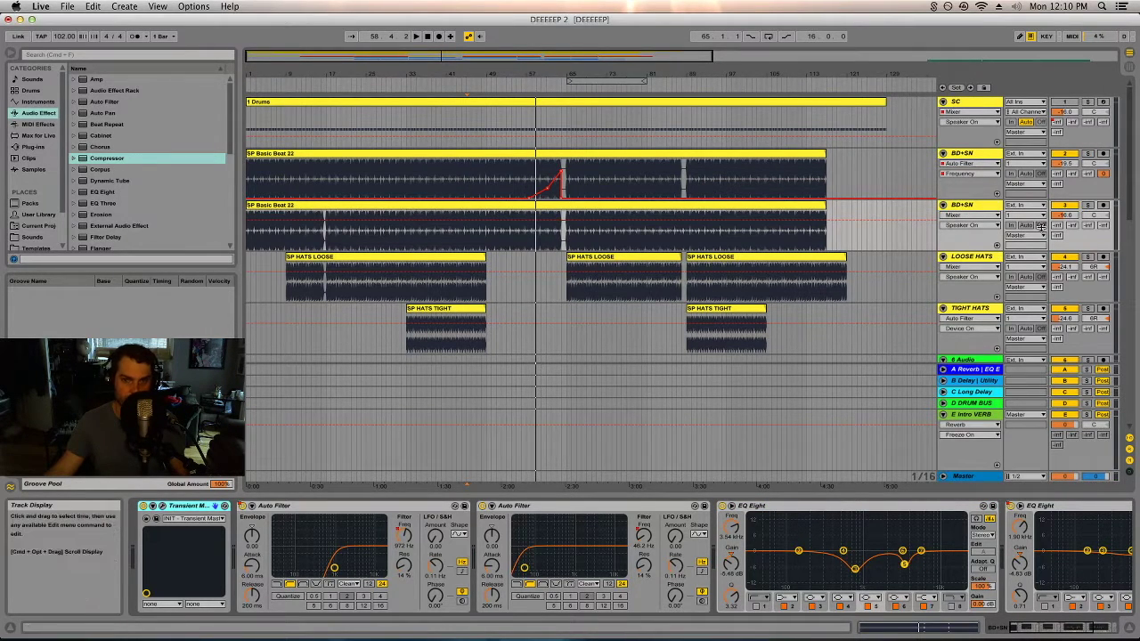
click(1087, 205)
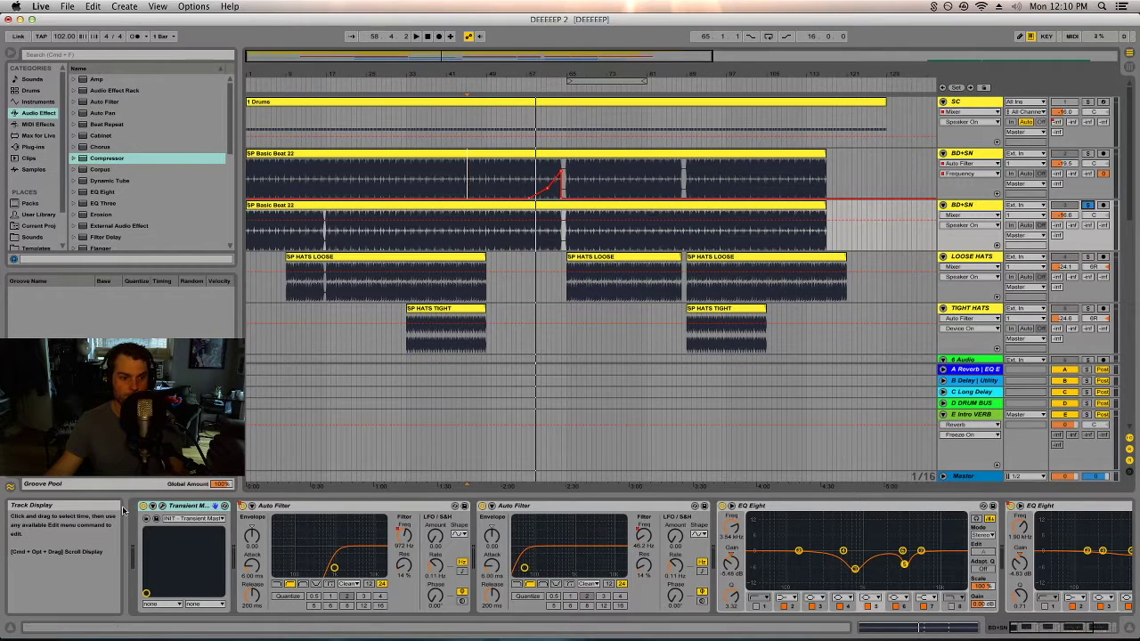
click(161, 506)
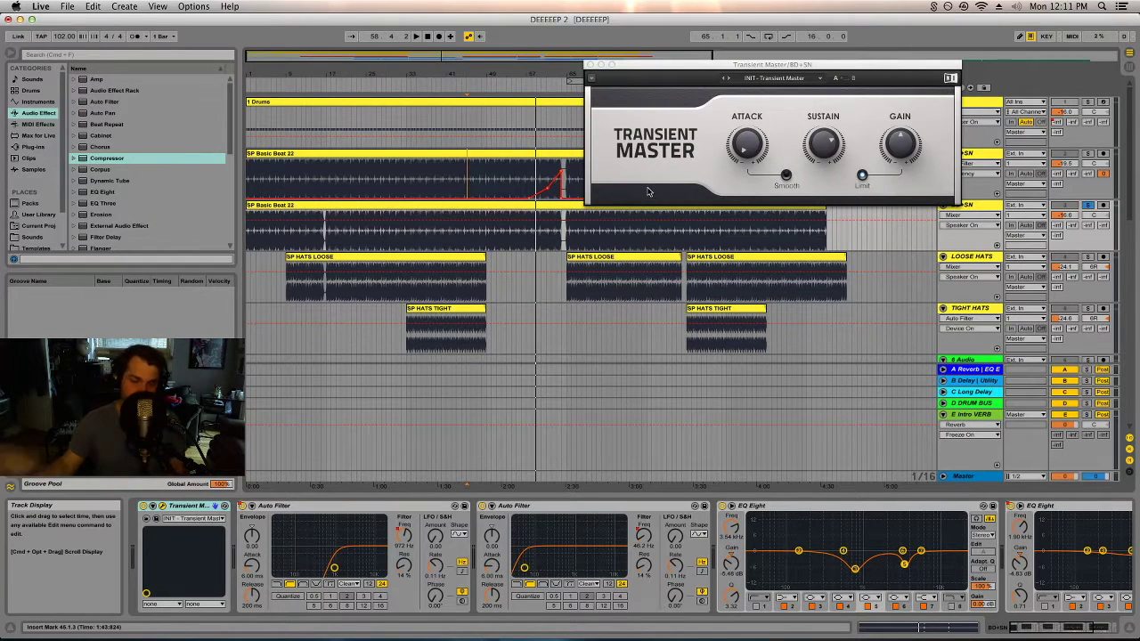
click(824, 143)
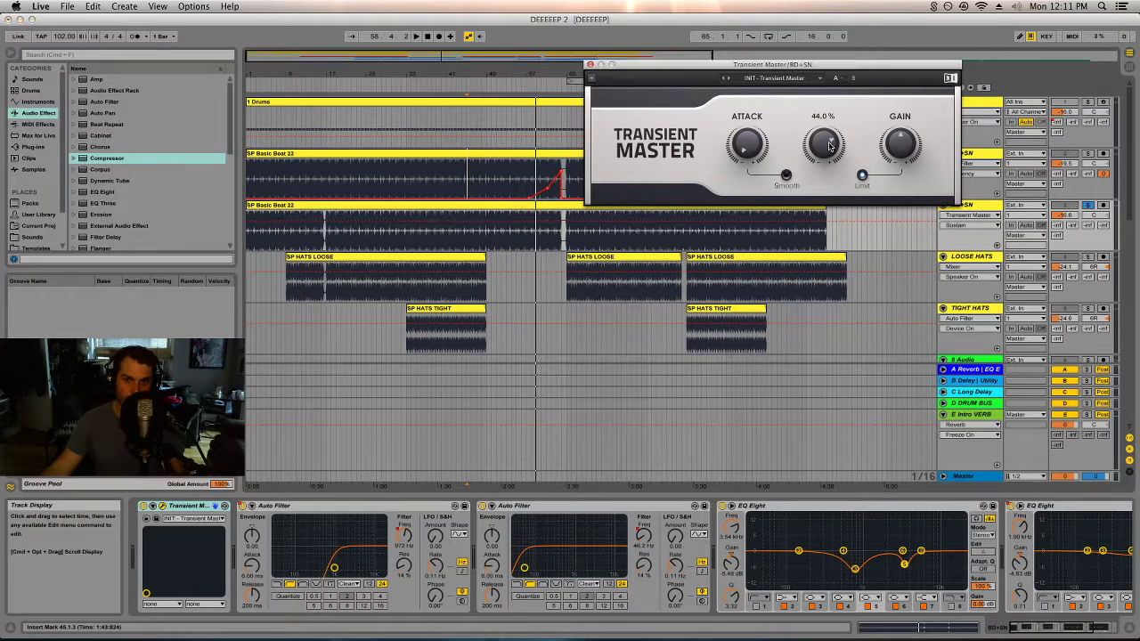
mouse_move(757, 143)
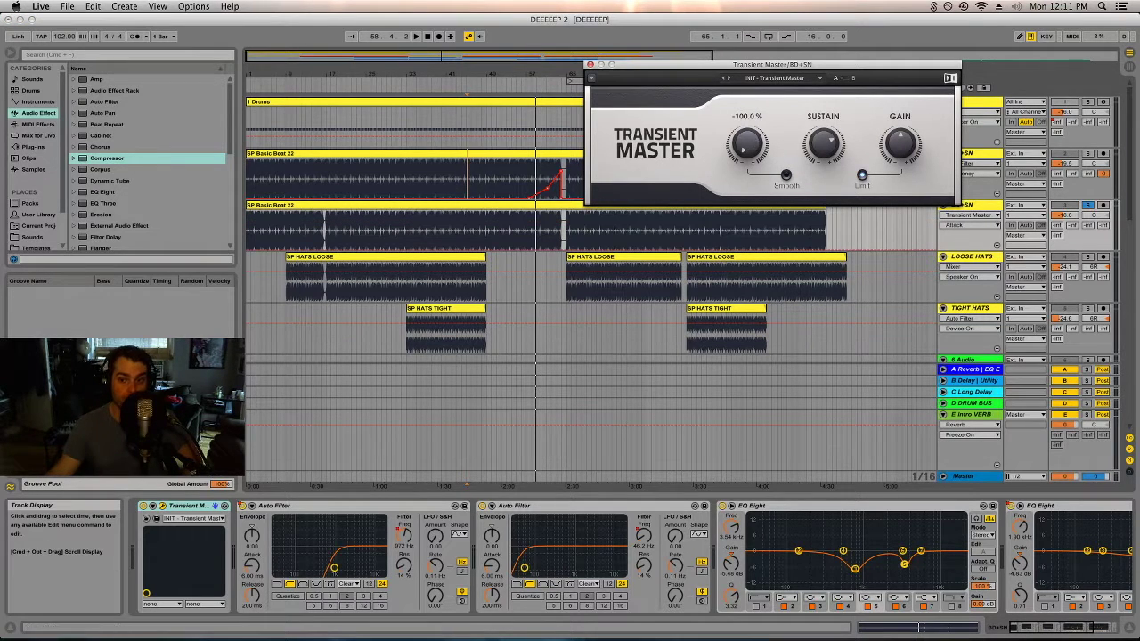
key(space)
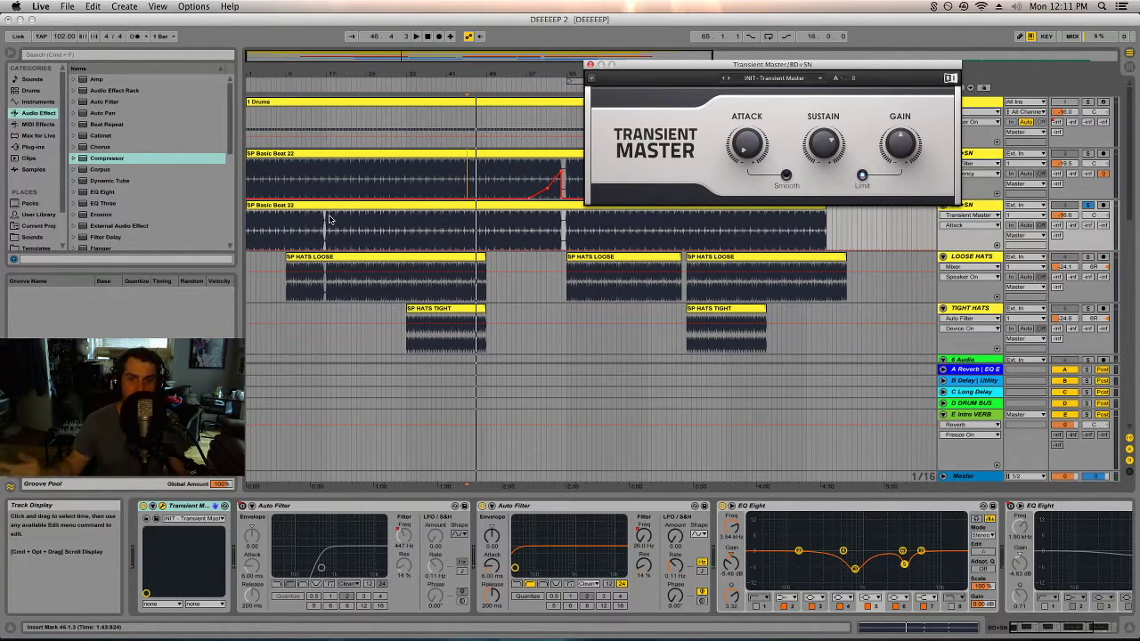
- Solo the first BD+SN track, play it for comparison, and close the Transient Master window
click(1088, 154)
key(space)
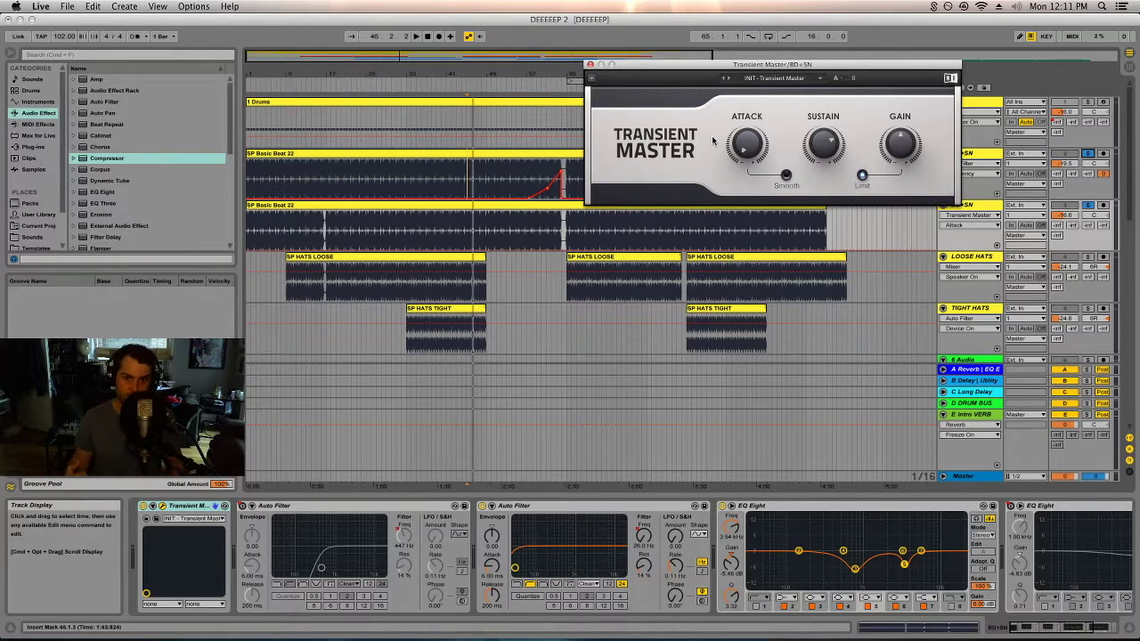
click(589, 66)
- Listen to the LOOSE HATS track soloed from its first clip and to the TIGHT HATS track soloed
click(1087, 257)
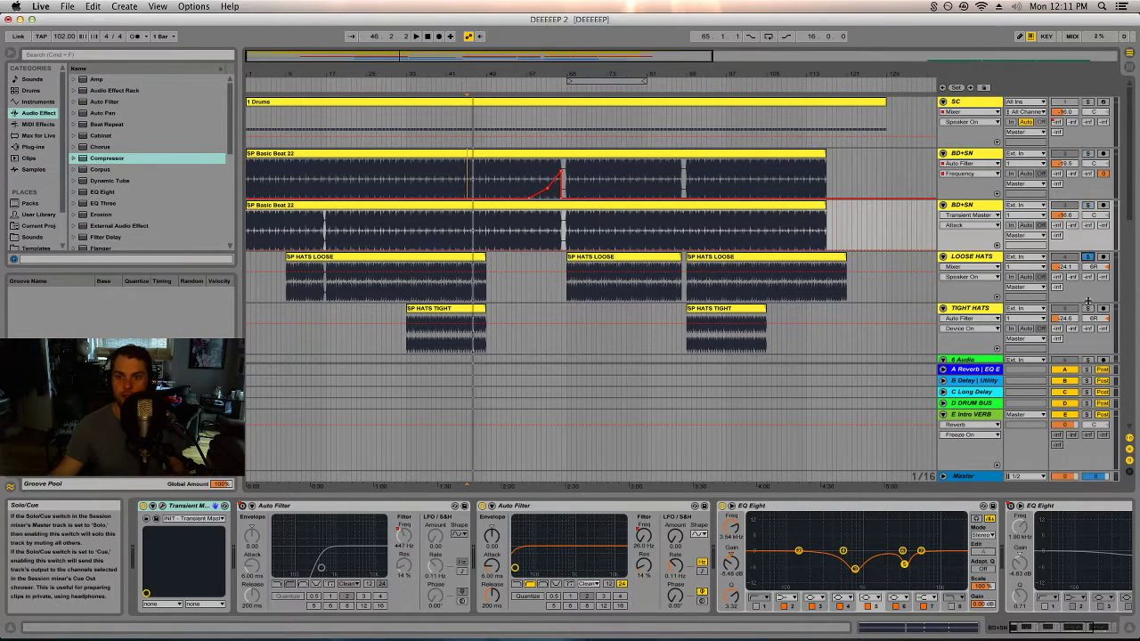
click(286, 260)
key(space)
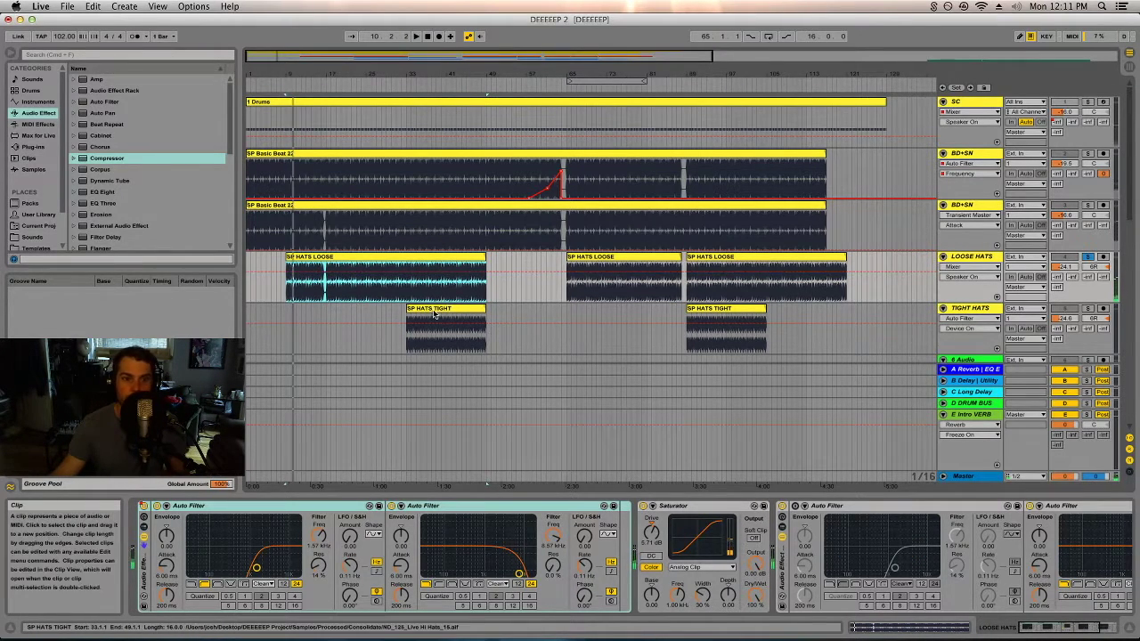
click(1088, 309)
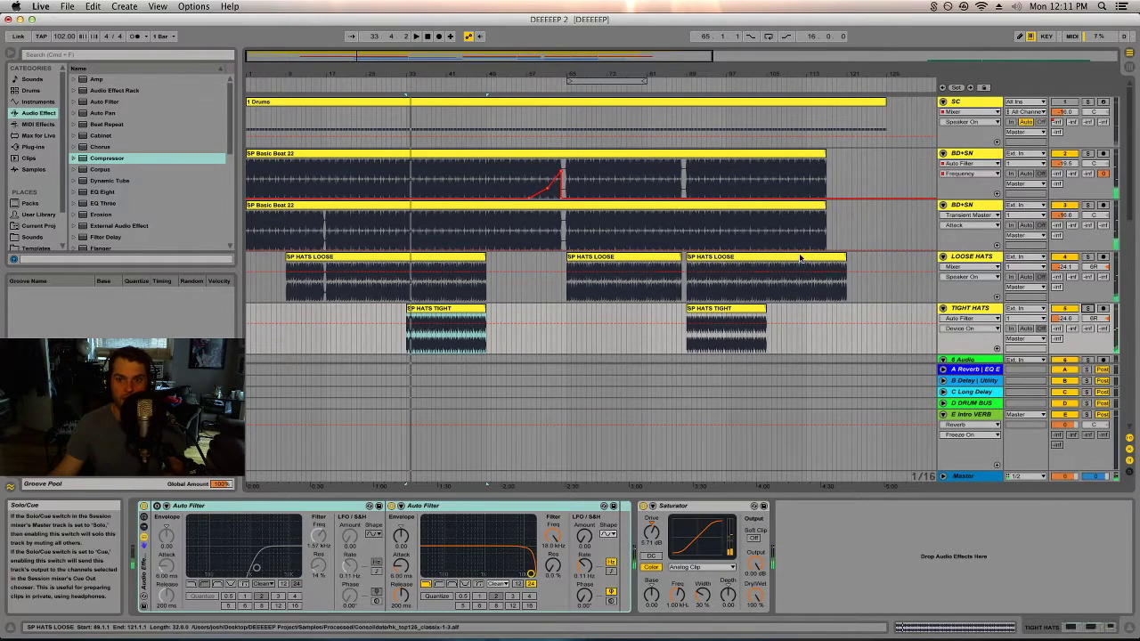
- Select the BD+SN, LOOSE HATS and TIGHT HATS tracks up to bar 117 and play them together from bar 33
scroll(797, 259, down, 2)
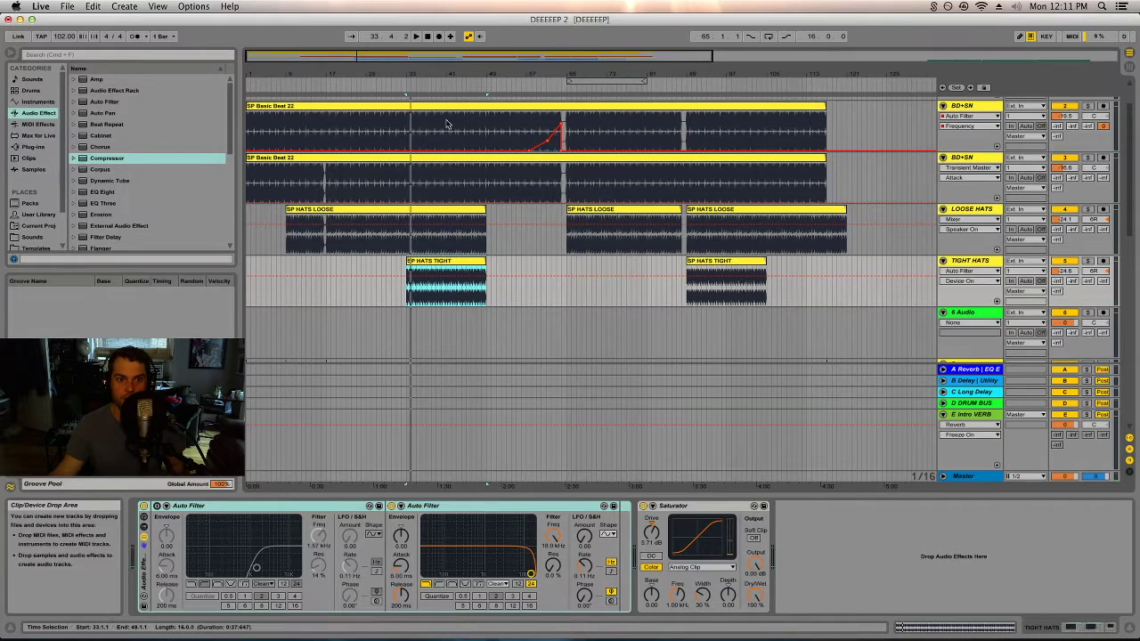
shift+click(1049, 158)
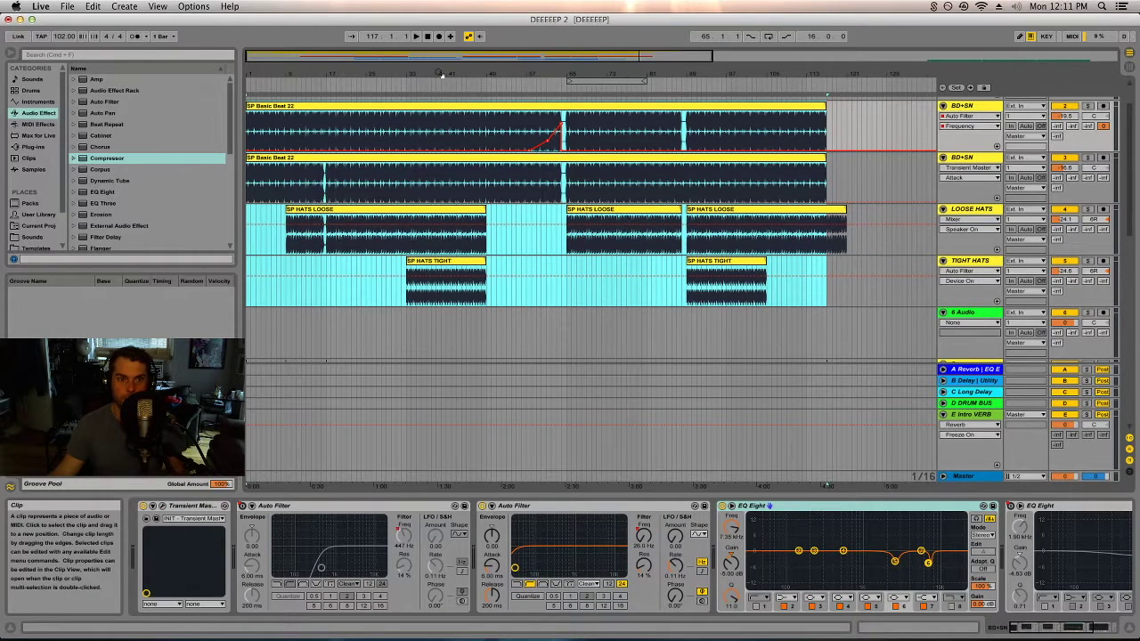
click(407, 83)
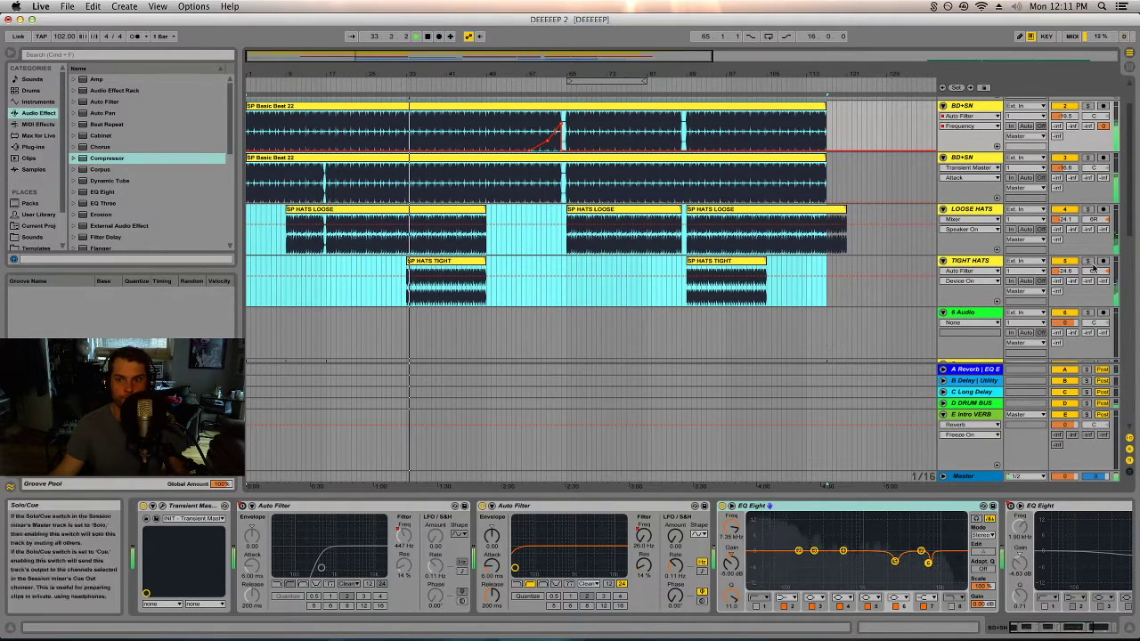
- Solo the two BD+SN, LOOSE HATS and TIGHT HATS tracks together, listen to them, and stop playback
click(976, 107)
shift+click(976, 106)
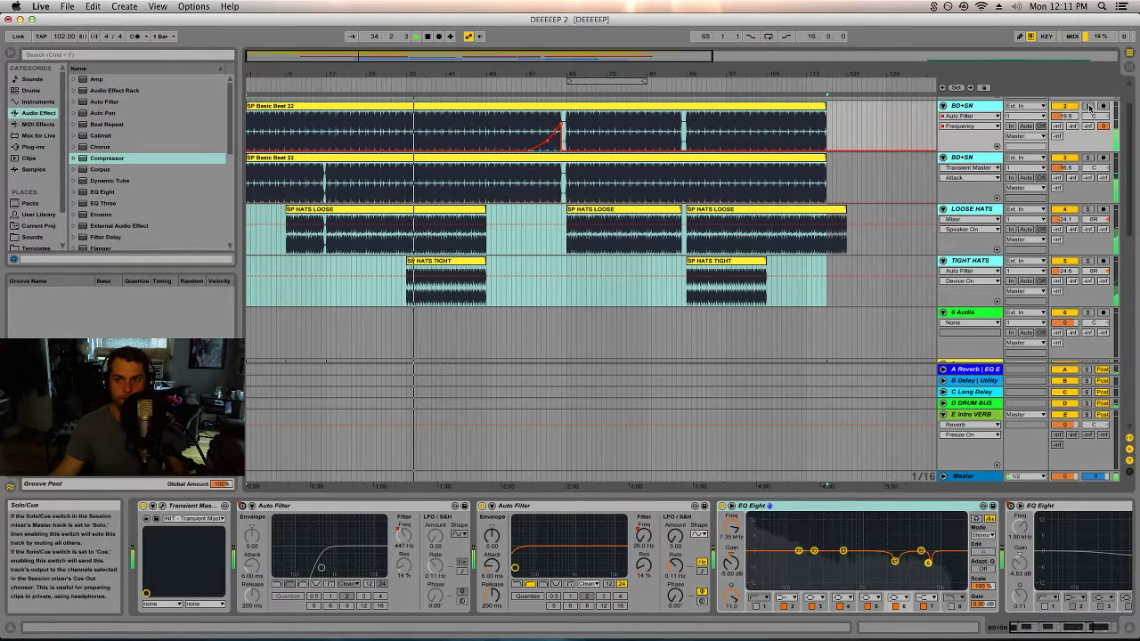
click(1089, 106)
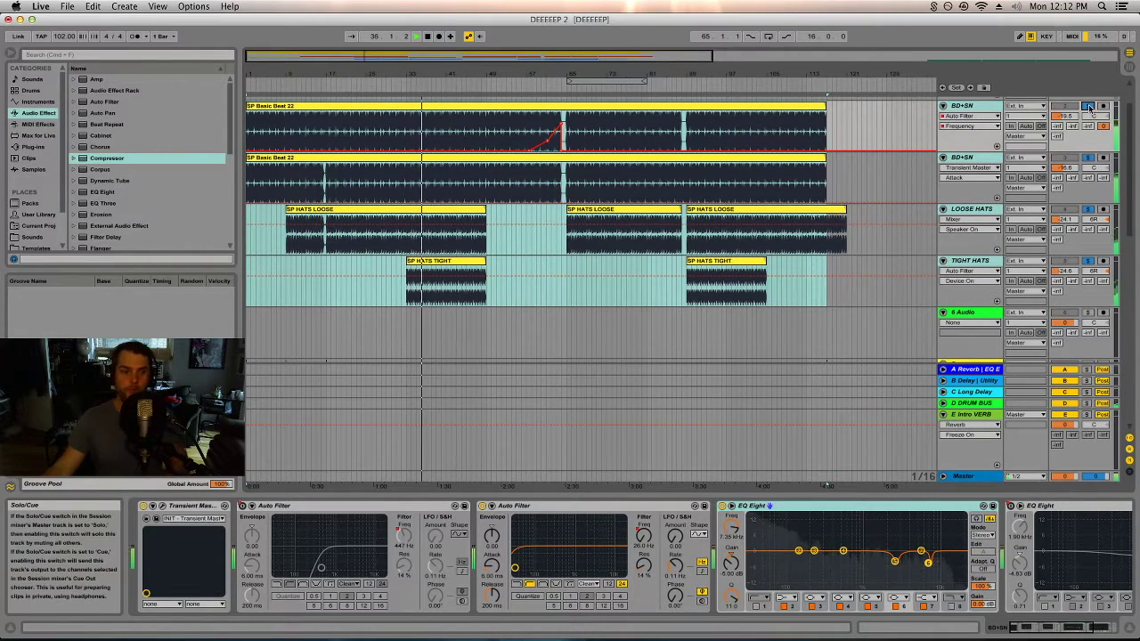
key(space)
click(864, 135)
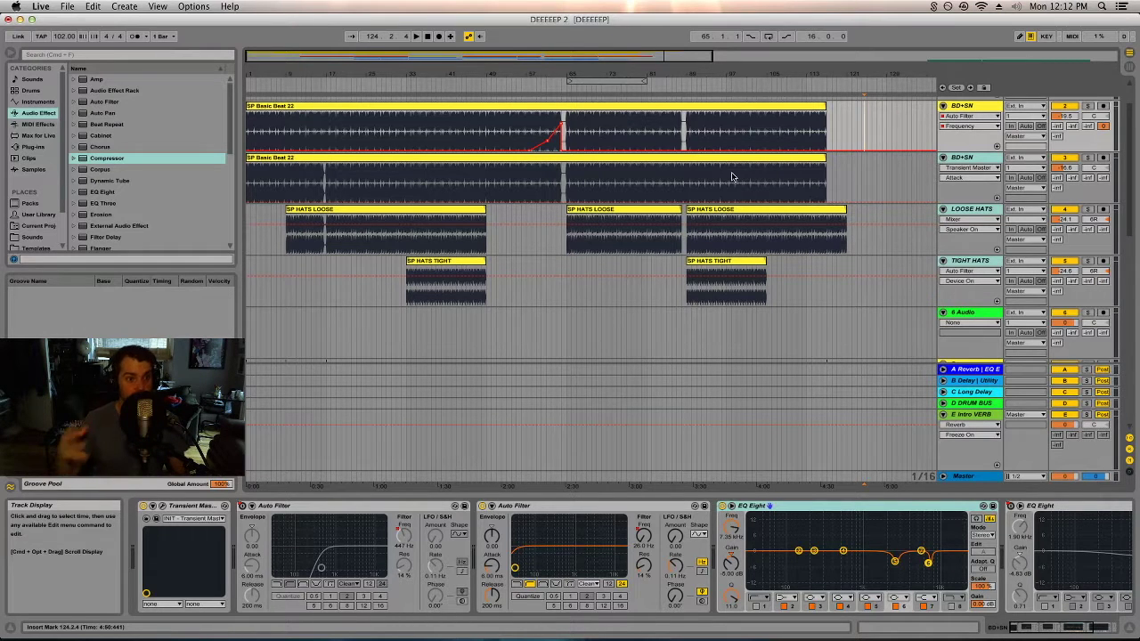
- Delete the empty 6 Audio track below TIGHT HATS
scroll(732, 177, down, 3)
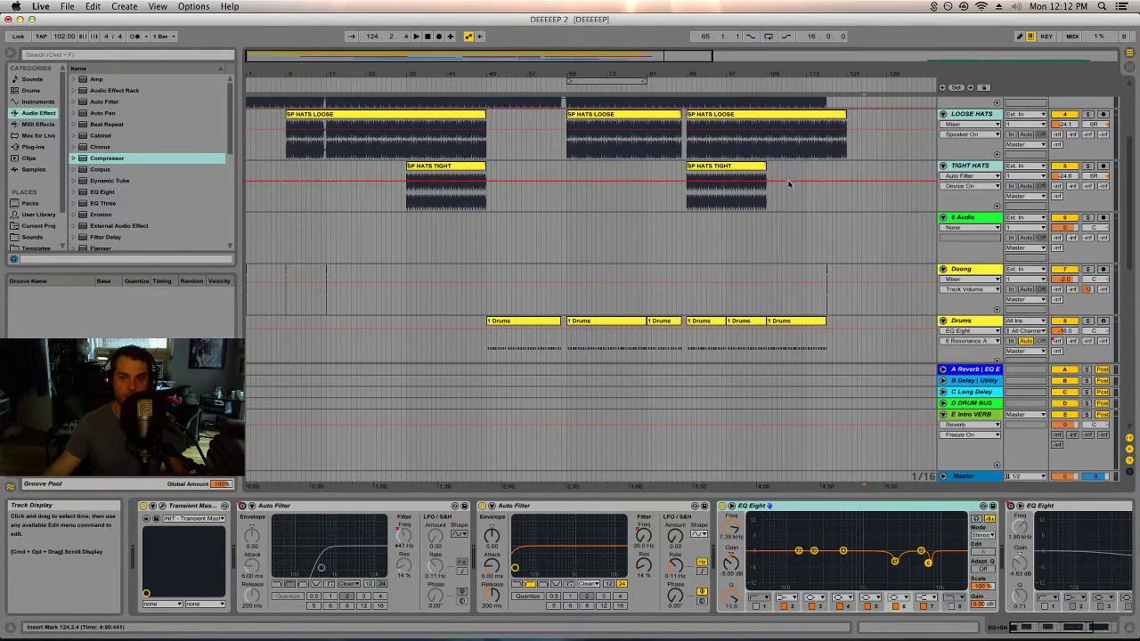
click(979, 217)
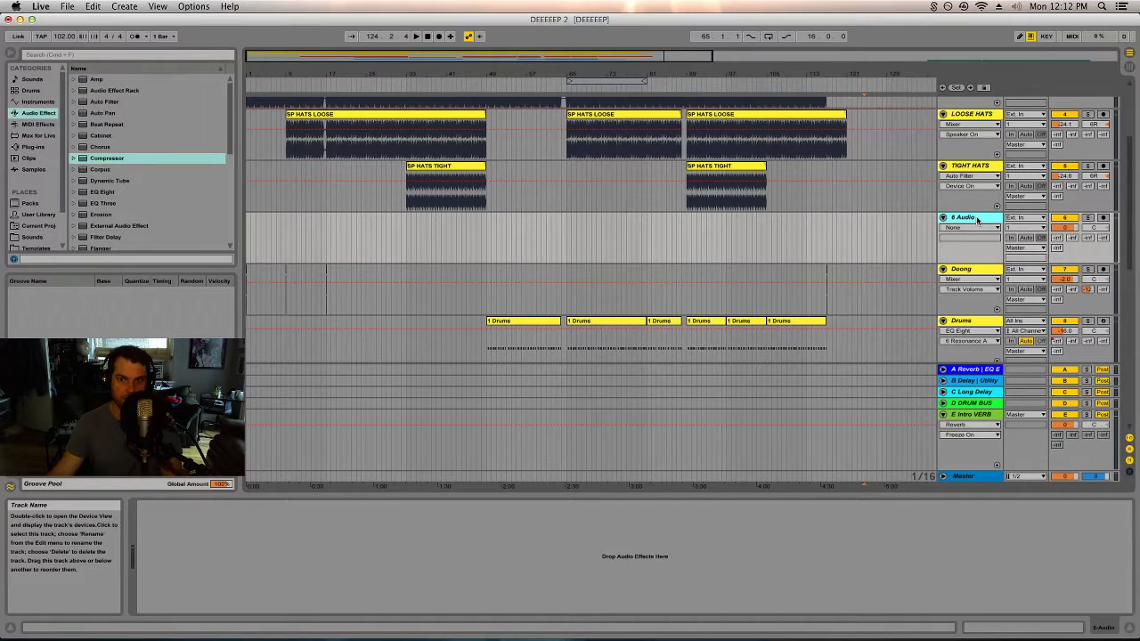
key(Delete)
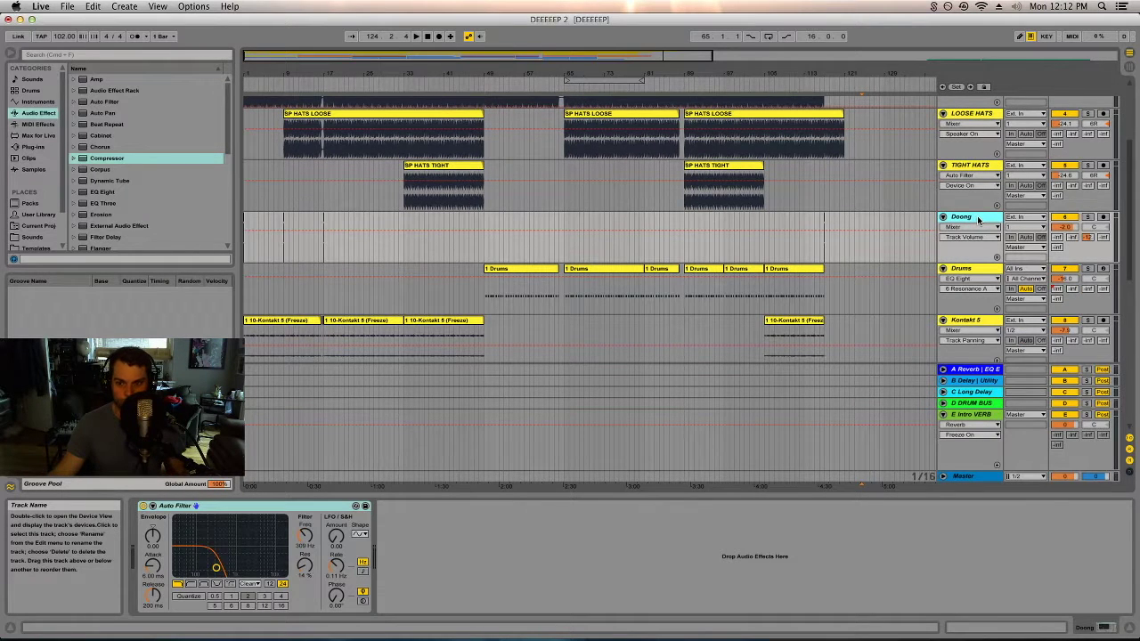
- Play the Doong track's first clip at bar 1 in the mix and solo the track
drag(252, 73, 252, 79)
click(249, 227)
key(space)
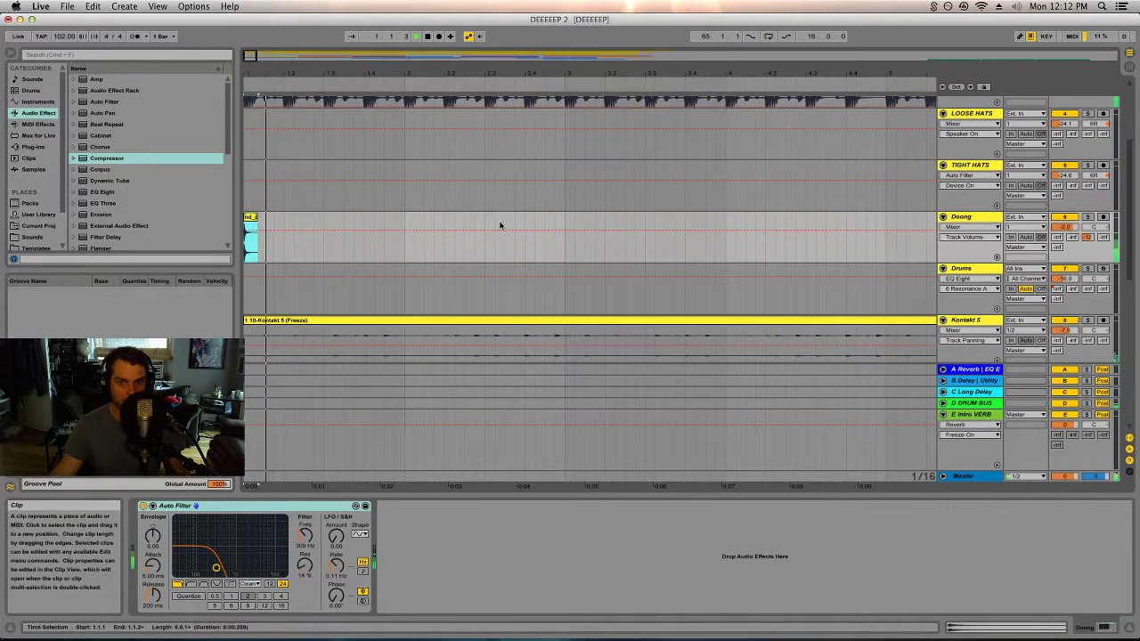
click(1086, 217)
click(250, 220)
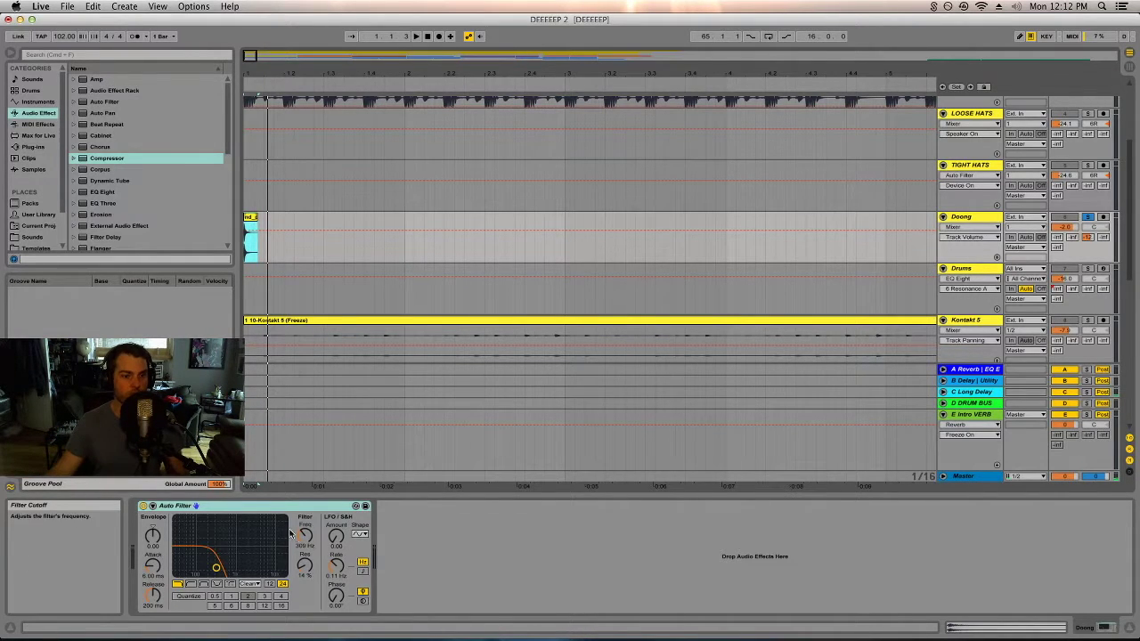
- Check the Auto Filter on the Doong track and replay its first clip soloed
click(245, 508)
click(962, 217)
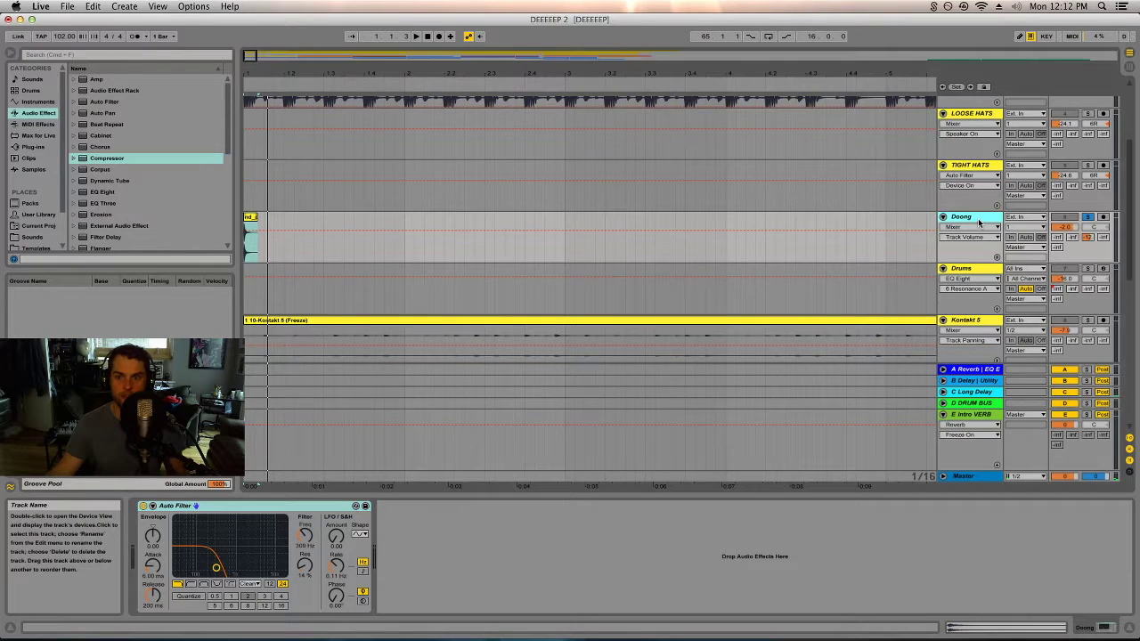
click(250, 217)
key(space)
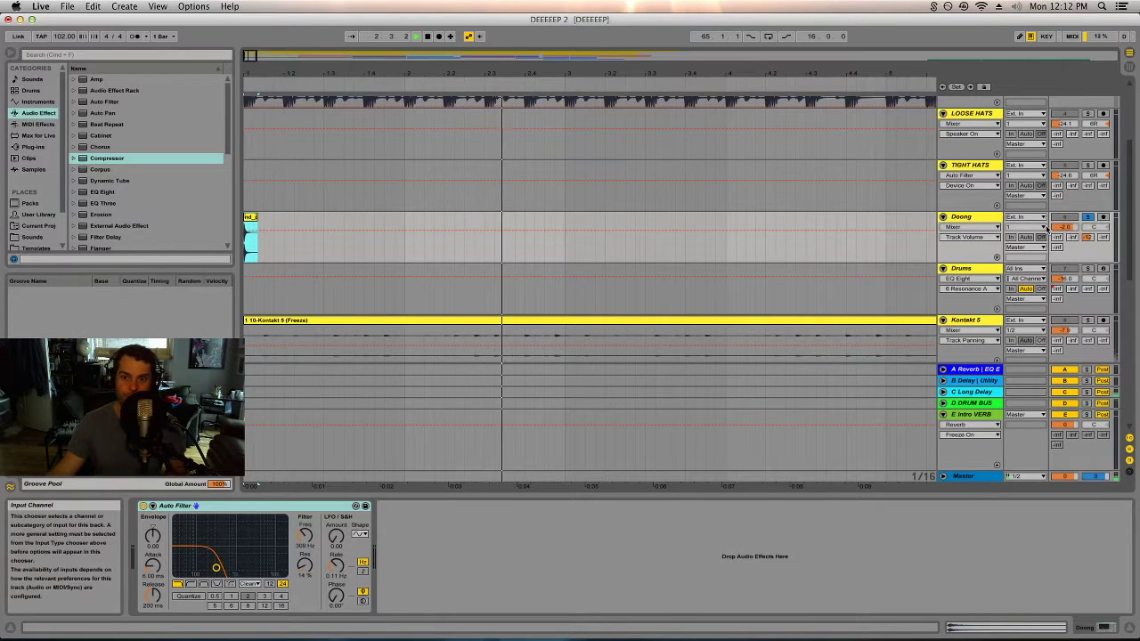
key(space)
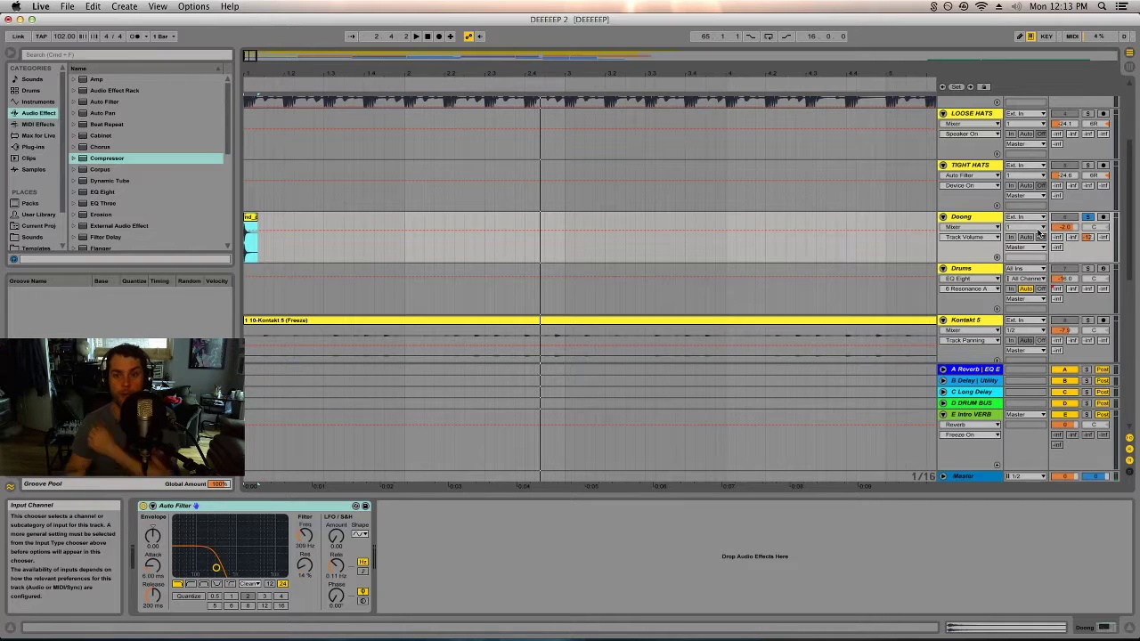
- Play the Drums track's first clip from bar 49, soloed and with the full mix for comparison
drag(771, 60, 325, 71)
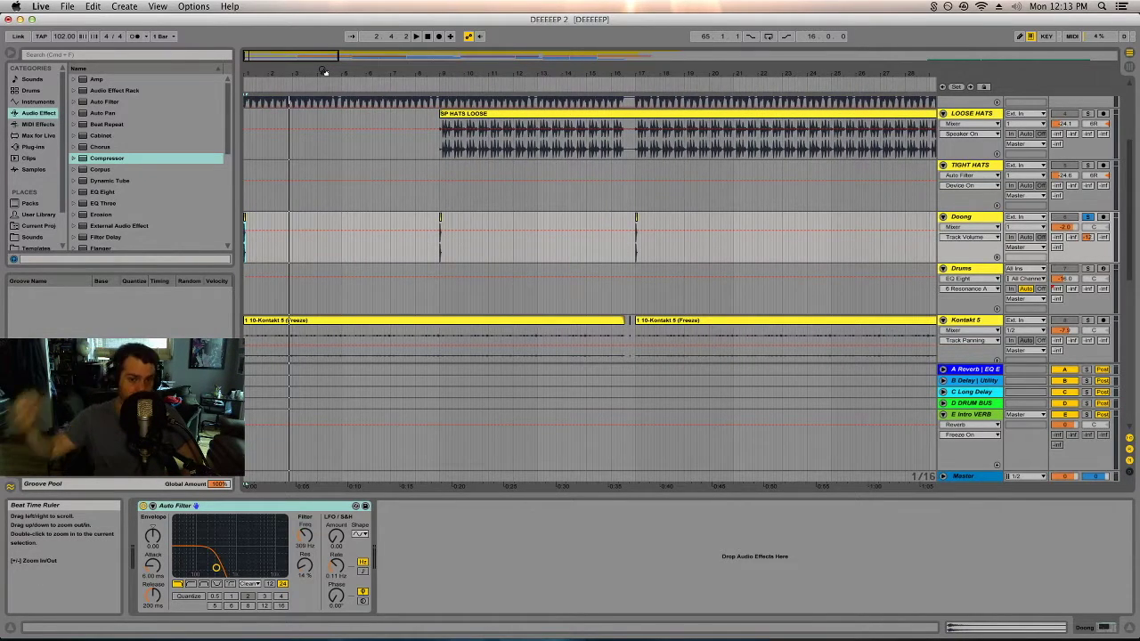
mouse_move(339, 72)
mouse_down()
mouse_move(404, 72)
mouse_move(326, 71)
mouse_up()
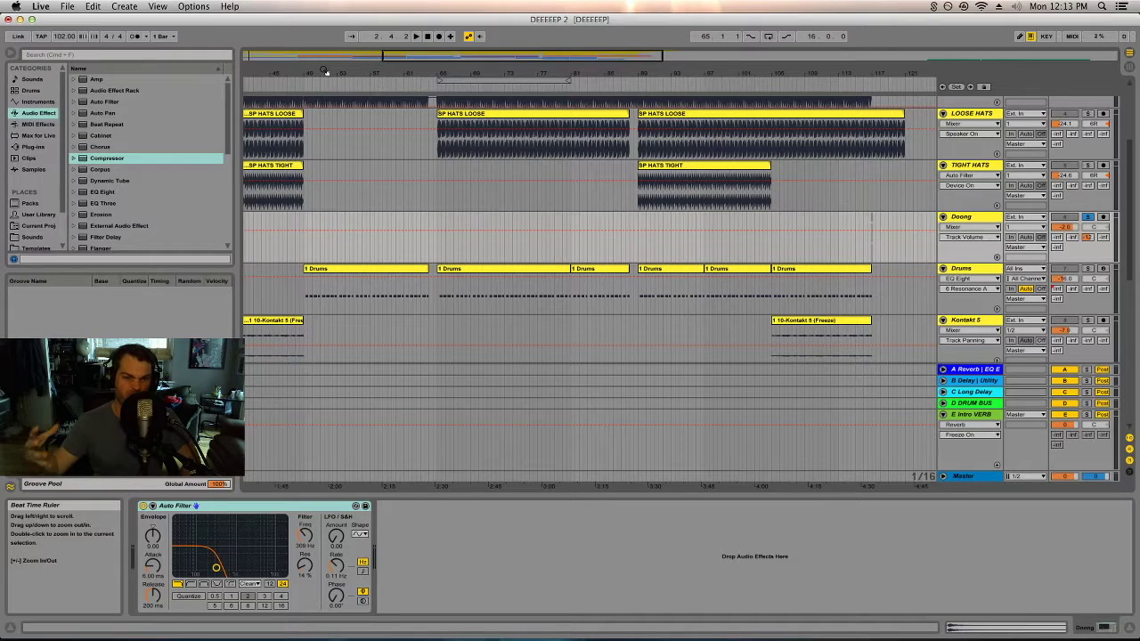
click(305, 290)
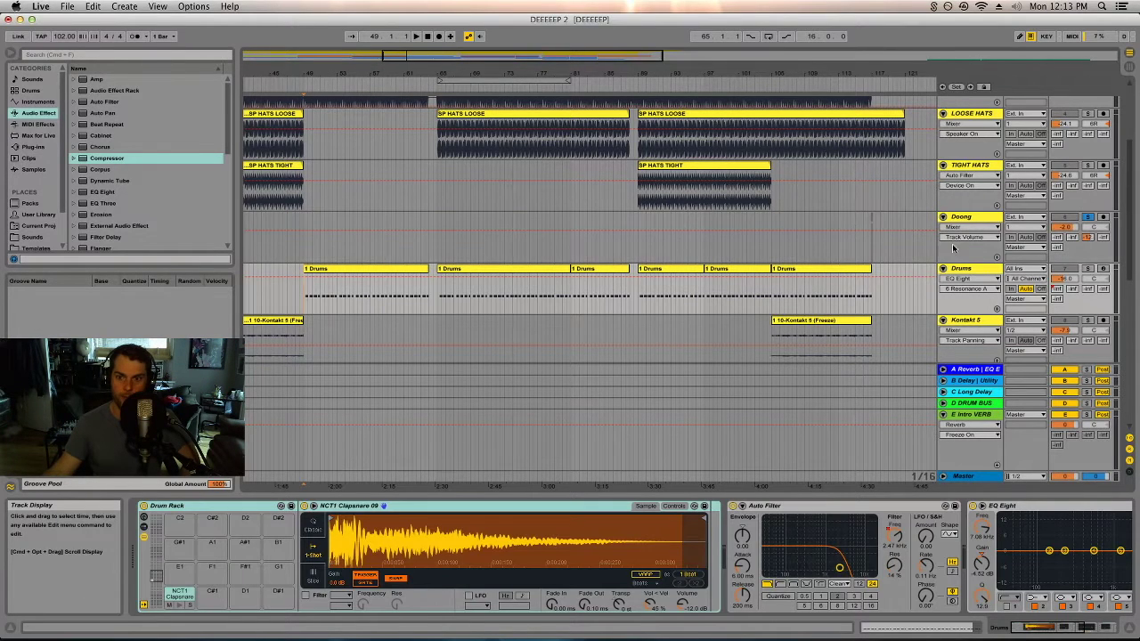
click(321, 270)
key(space)
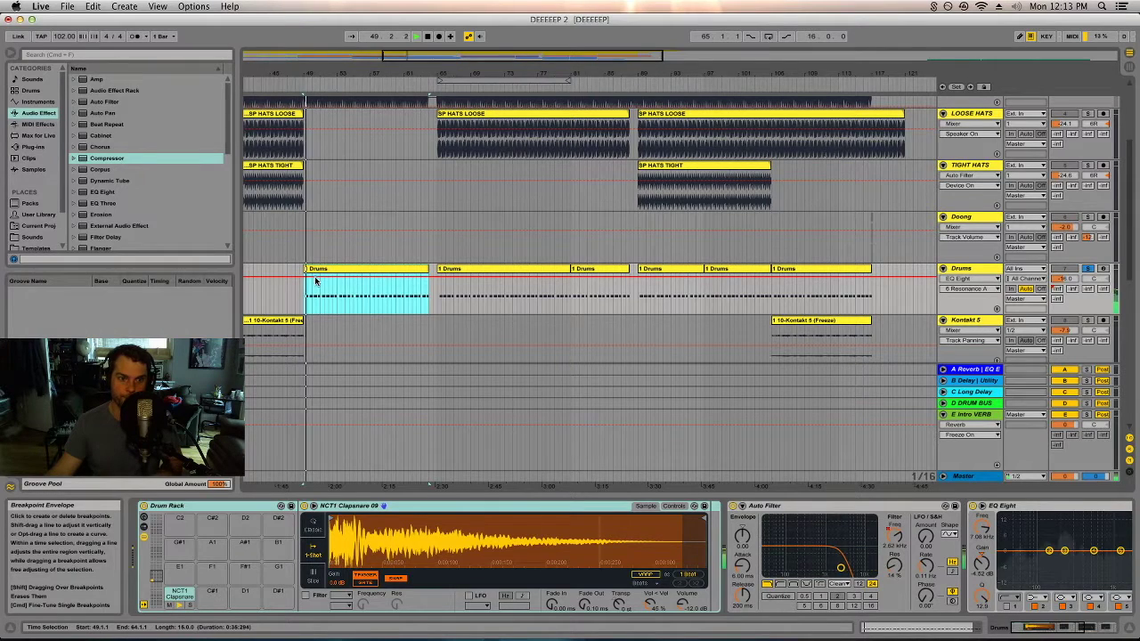
click(1088, 269)
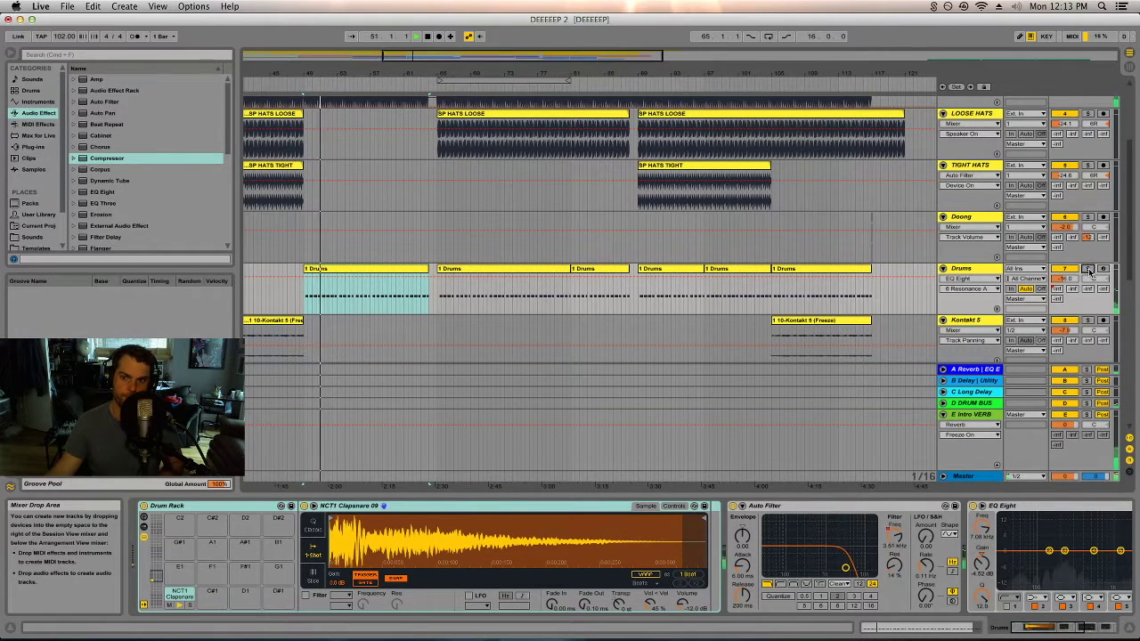
key(space)
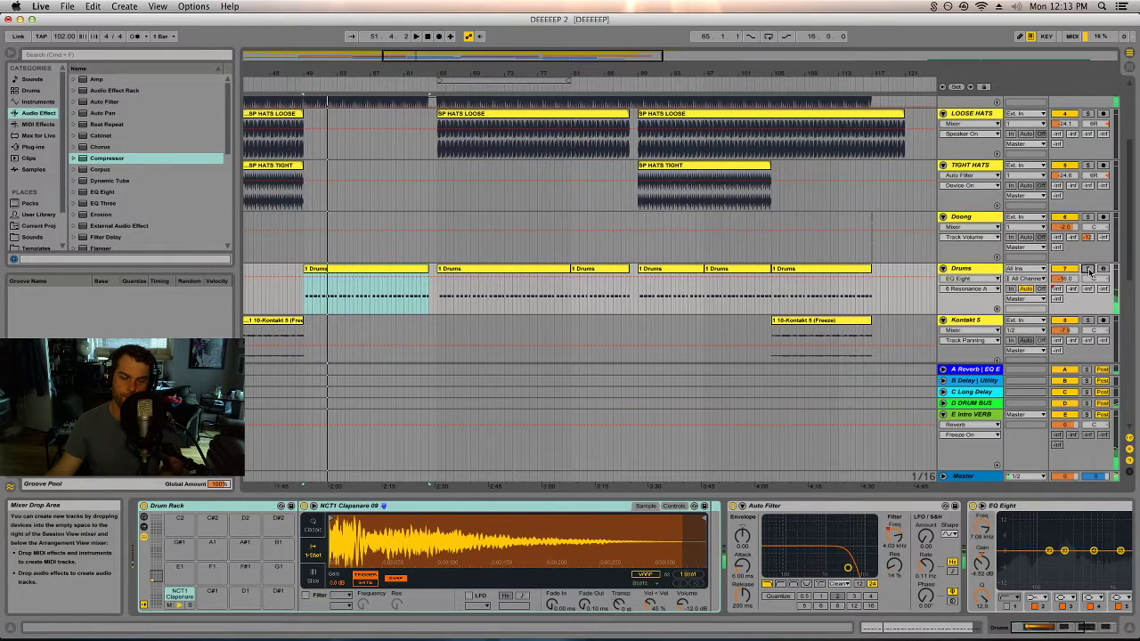
- Listen to the Kontakt 5 track soloed from its first frozen clip at bar 1
drag(474, 72, 472, 41)
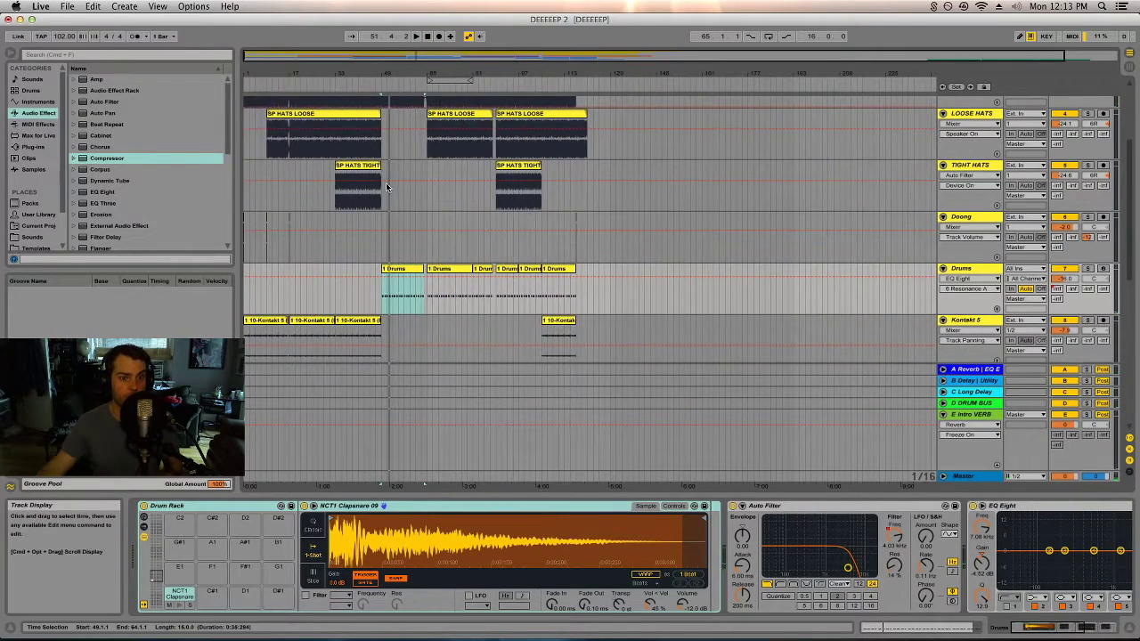
scroll(385, 209, down, 4)
click(267, 267)
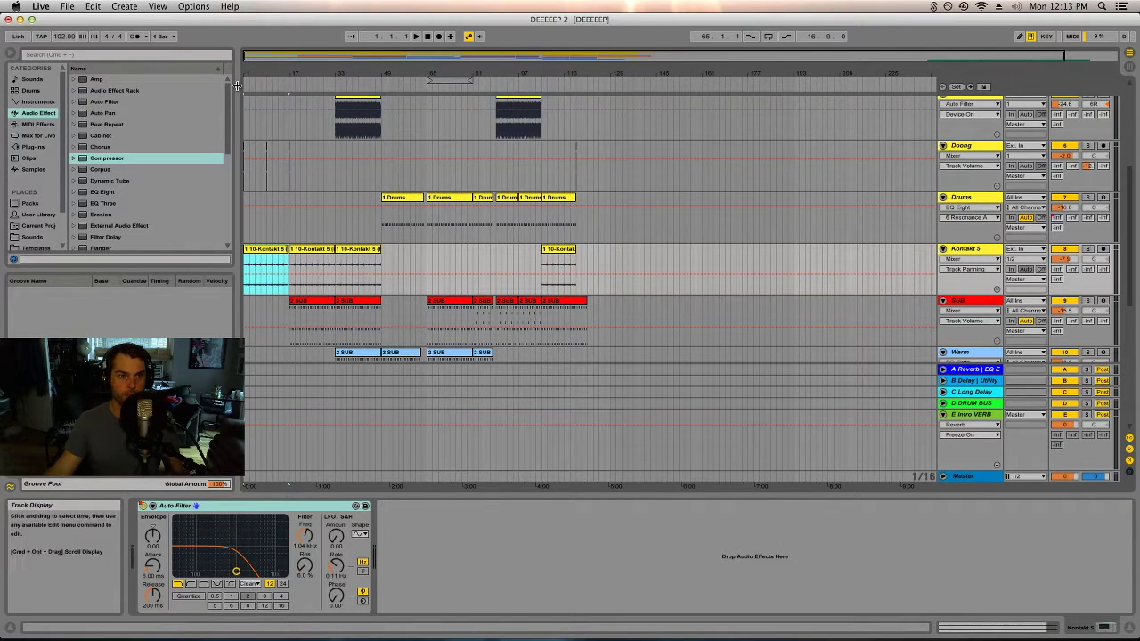
drag(251, 72, 267, 267)
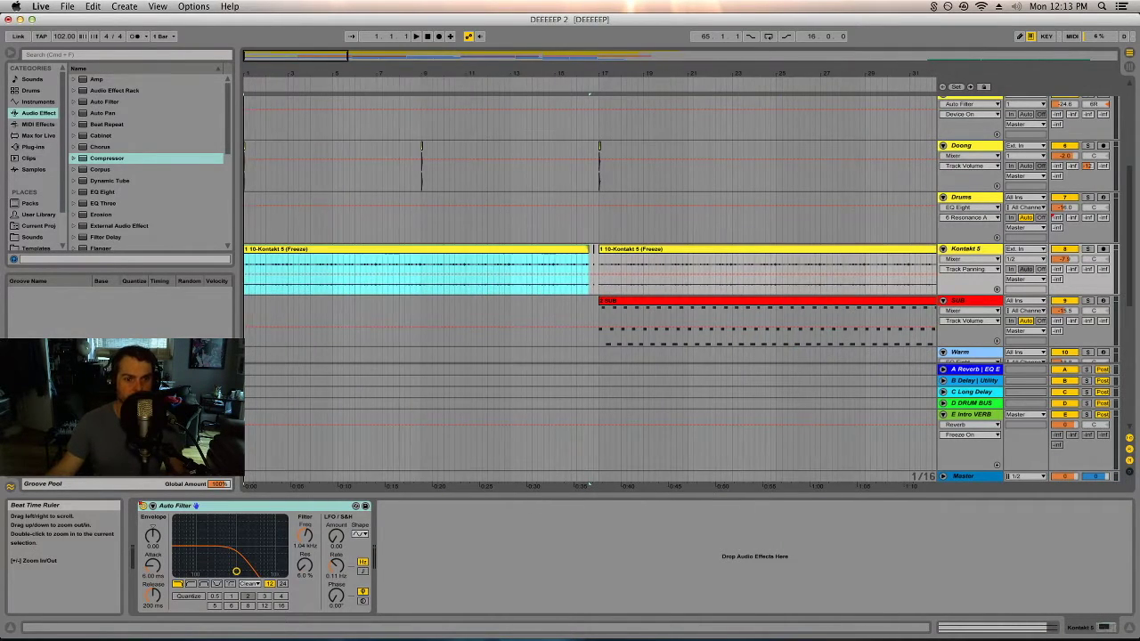
click(321, 251)
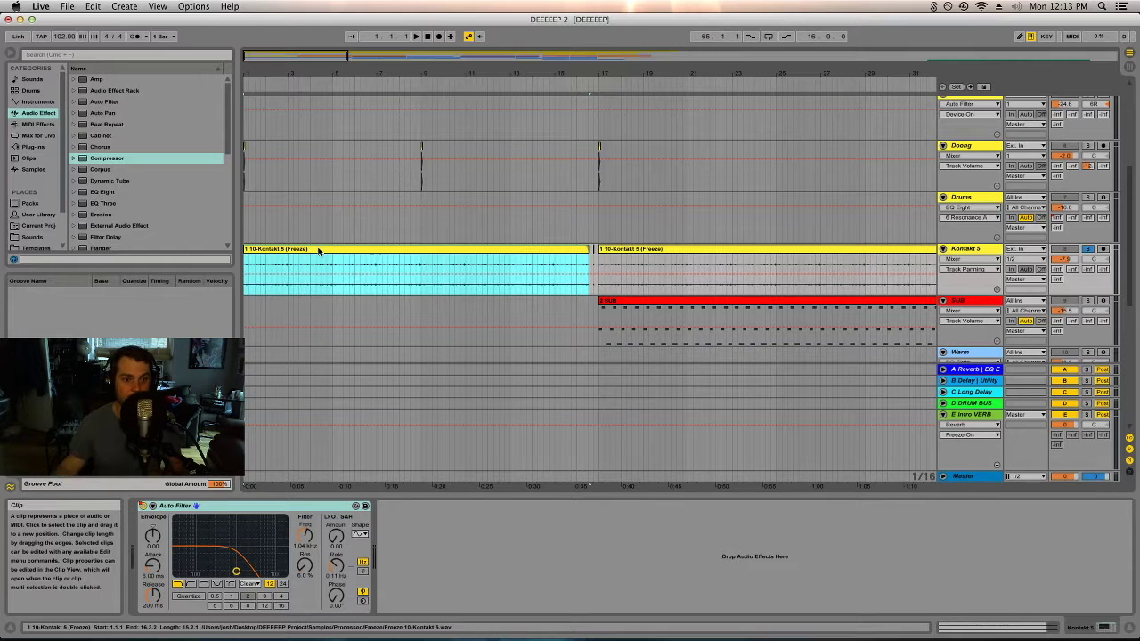
key(space)
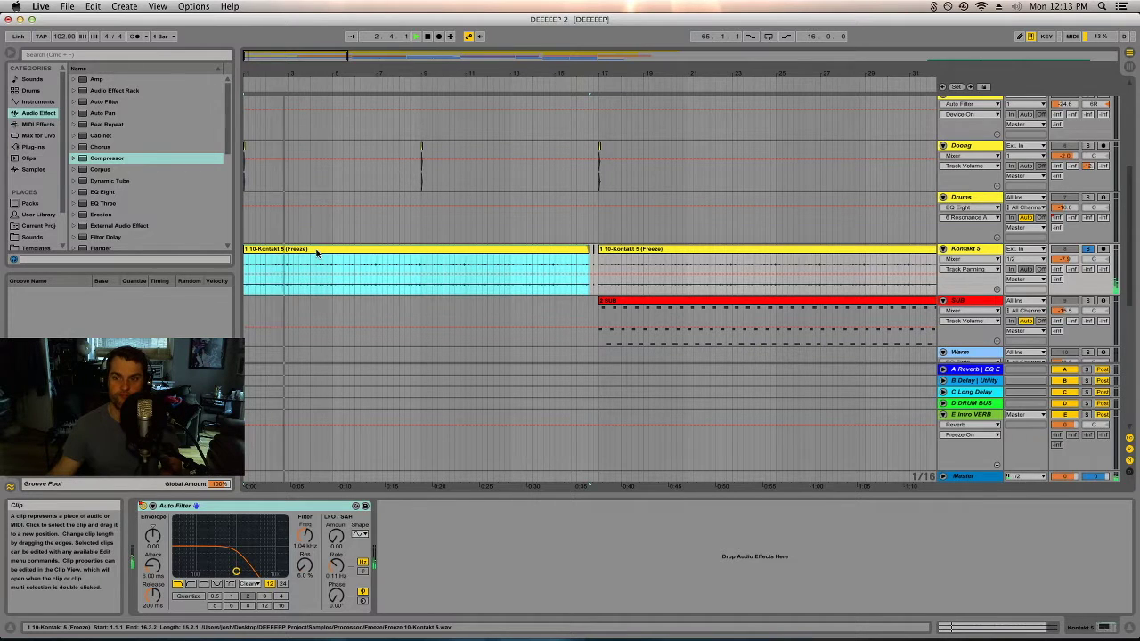
key(space)
click(943, 257)
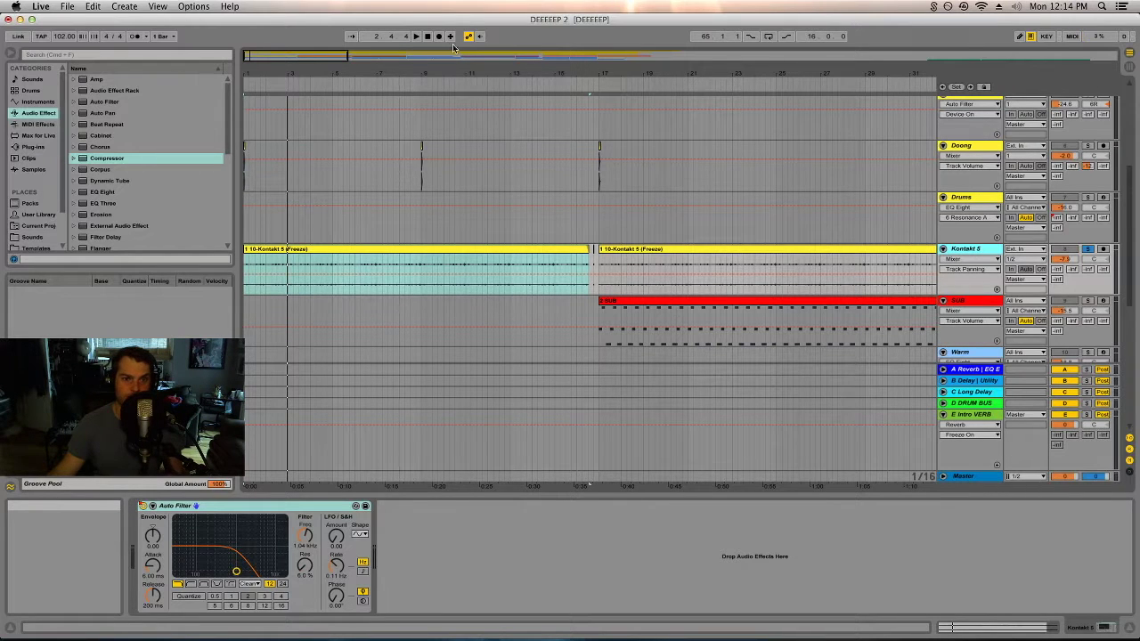
- Play the SUB track soloed from its first clip at bar 17 and set its Compressor Attack to 14.9 ms
drag(500, 70, 253, 71)
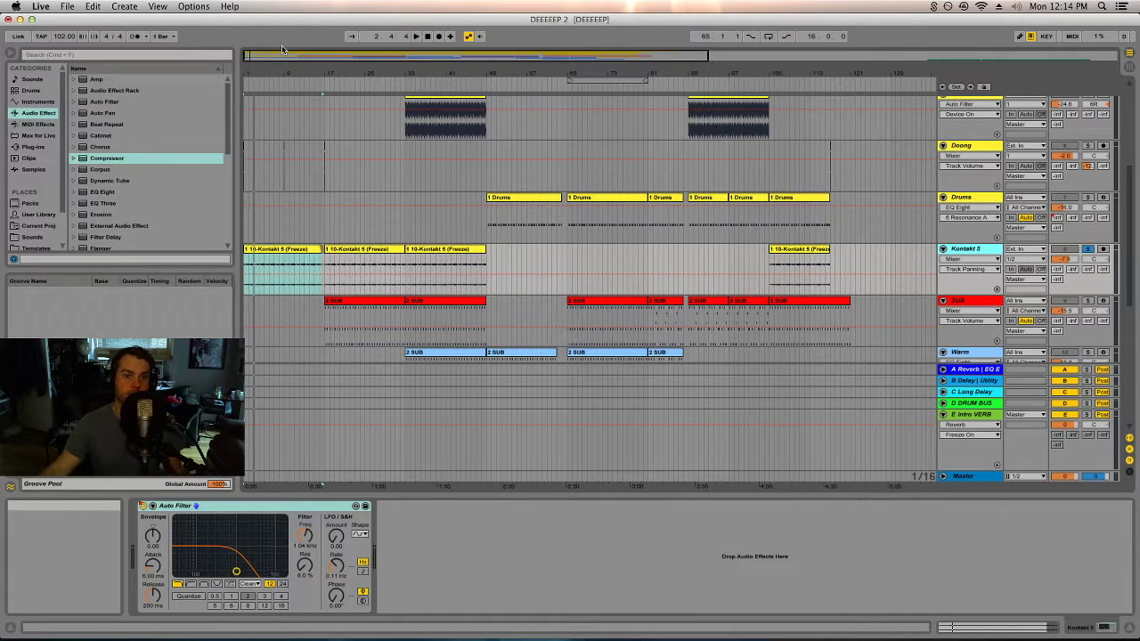
drag(252, 80, 250, 75)
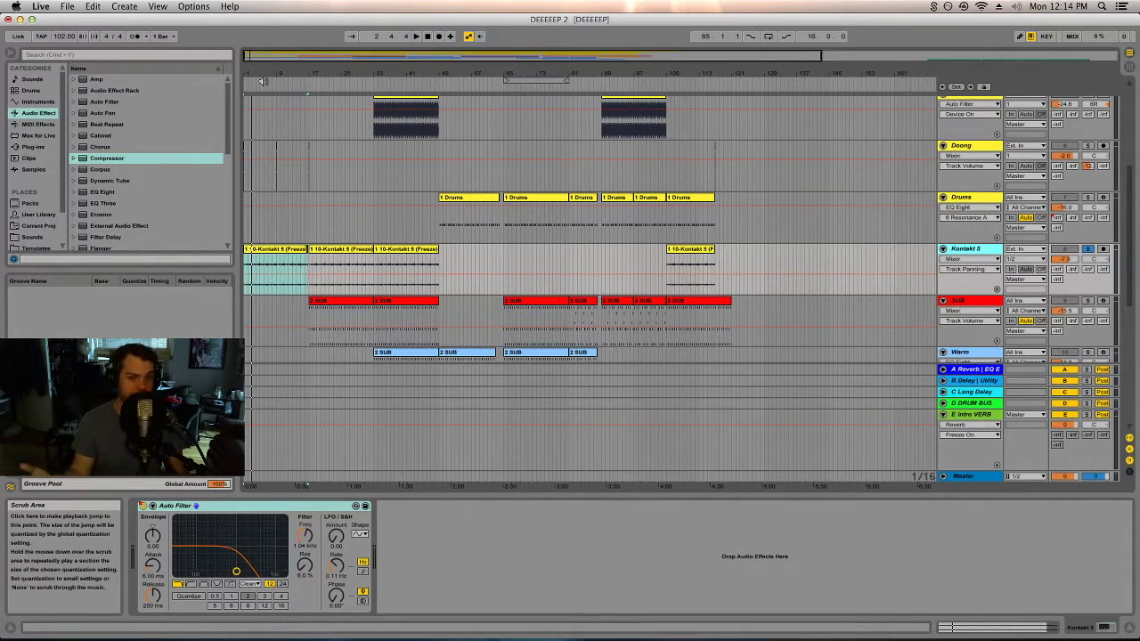
scroll(302, 174, down, 5)
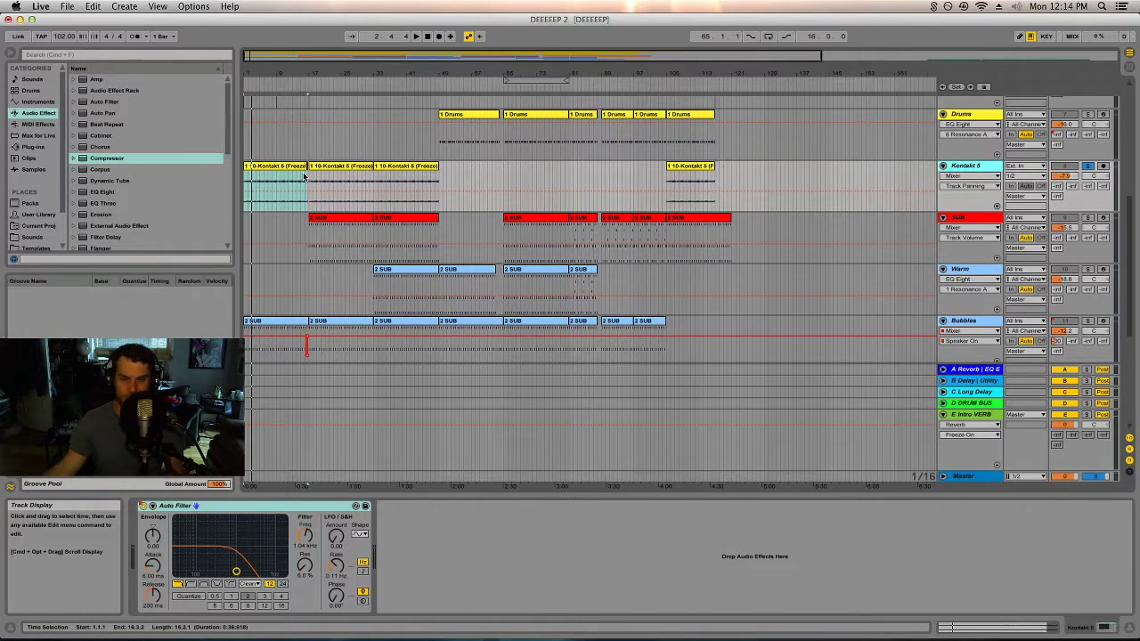
click(336, 221)
key(space)
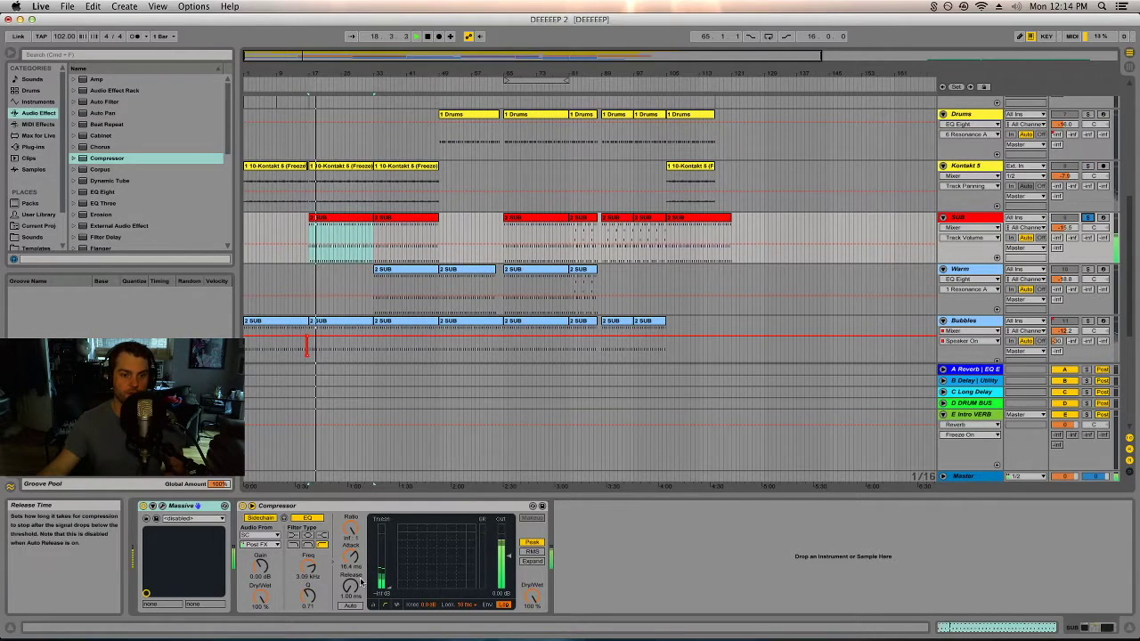
mouse_move(374, 568)
mouse_down()
mouse_move(374, 543)
mouse_move(374, 563)
mouse_up()
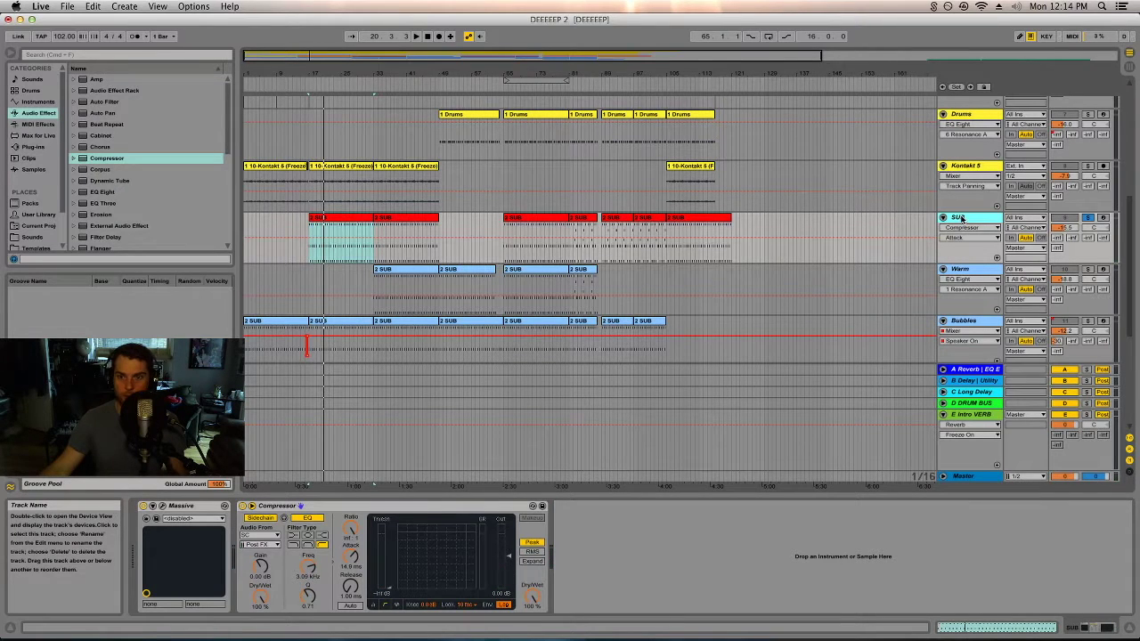
- Examine the MIDI notes of the first SUB clip in an enlarged note editor, and shrink the editor again
double_click(341, 241)
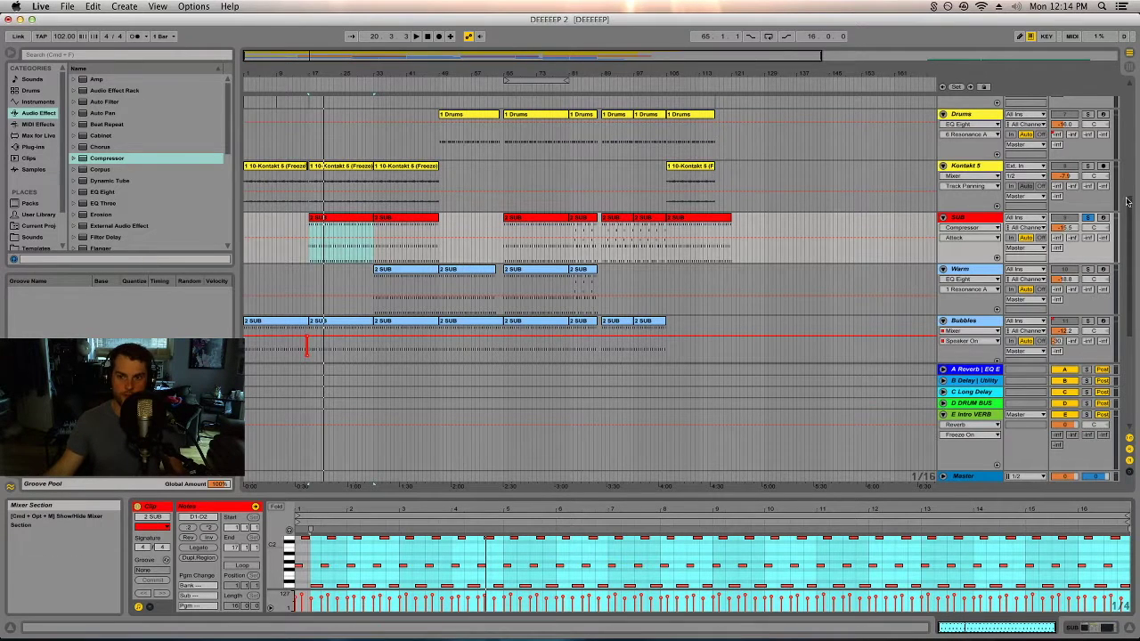
drag(248, 497, 248, 340)
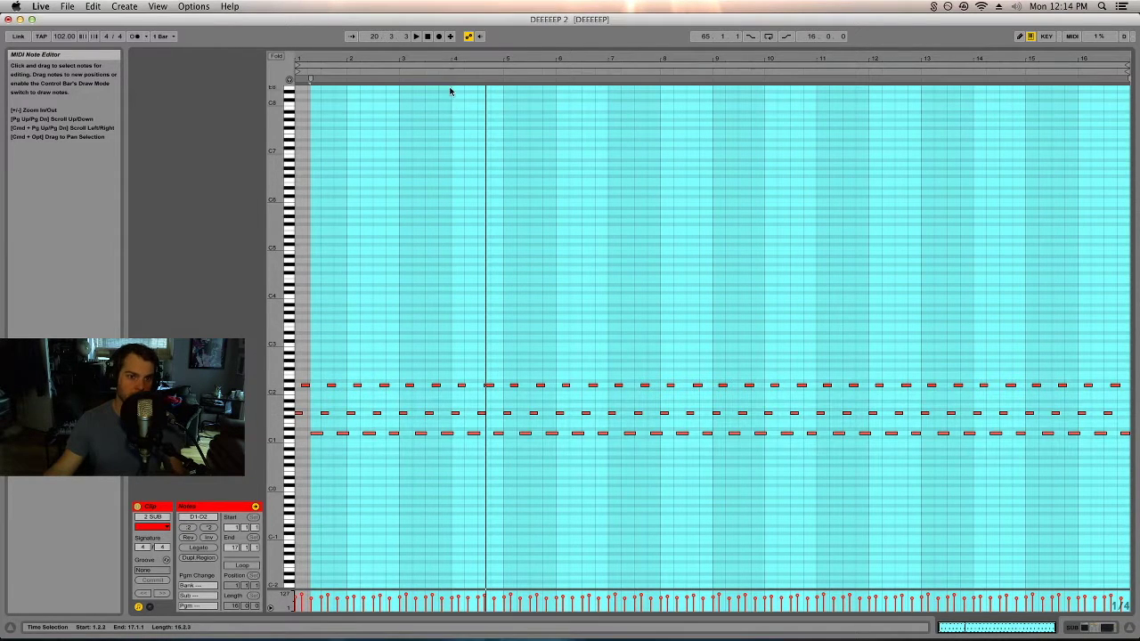
drag(440, 50, 450, 512)
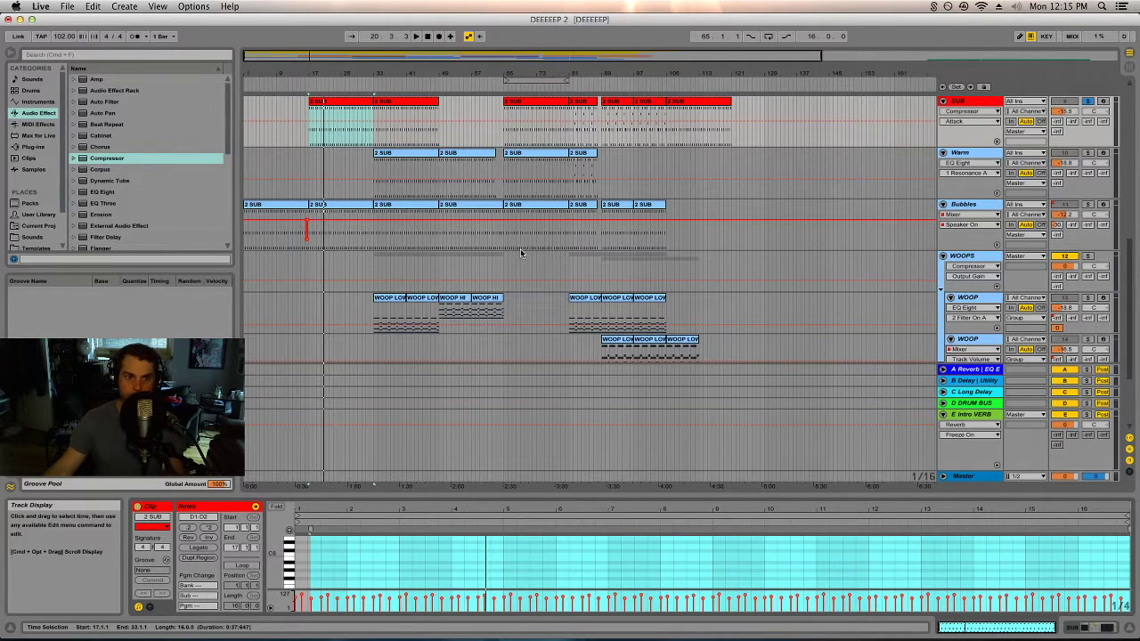
- Listen to the Warm track soloed from its first clip at bar 33 and show its device chain
click(406, 174)
click(1086, 153)
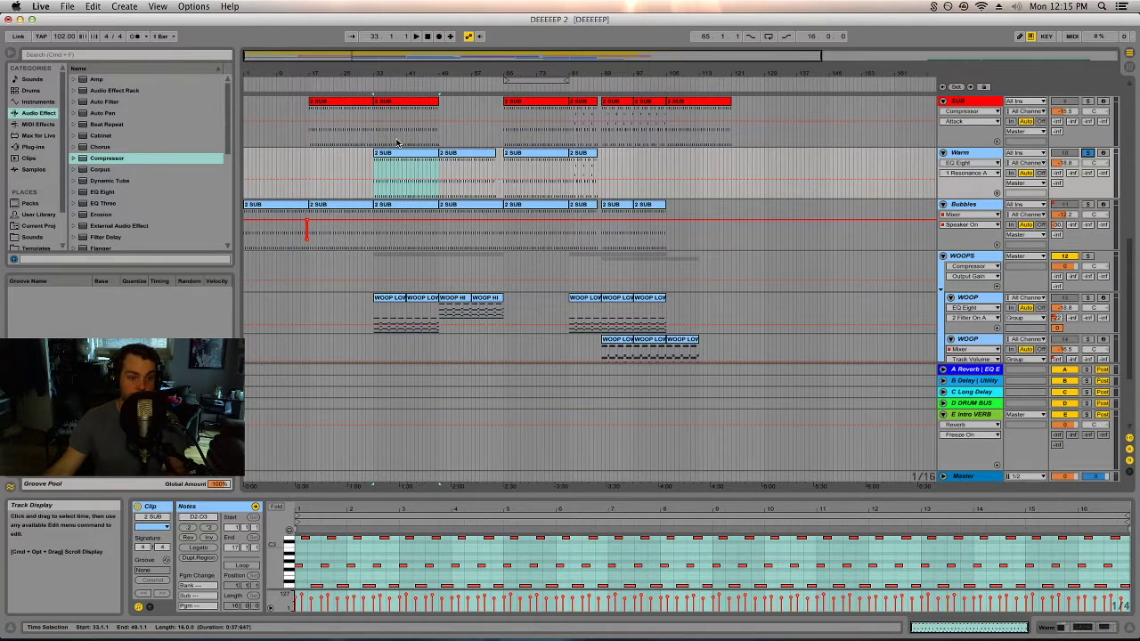
key(space)
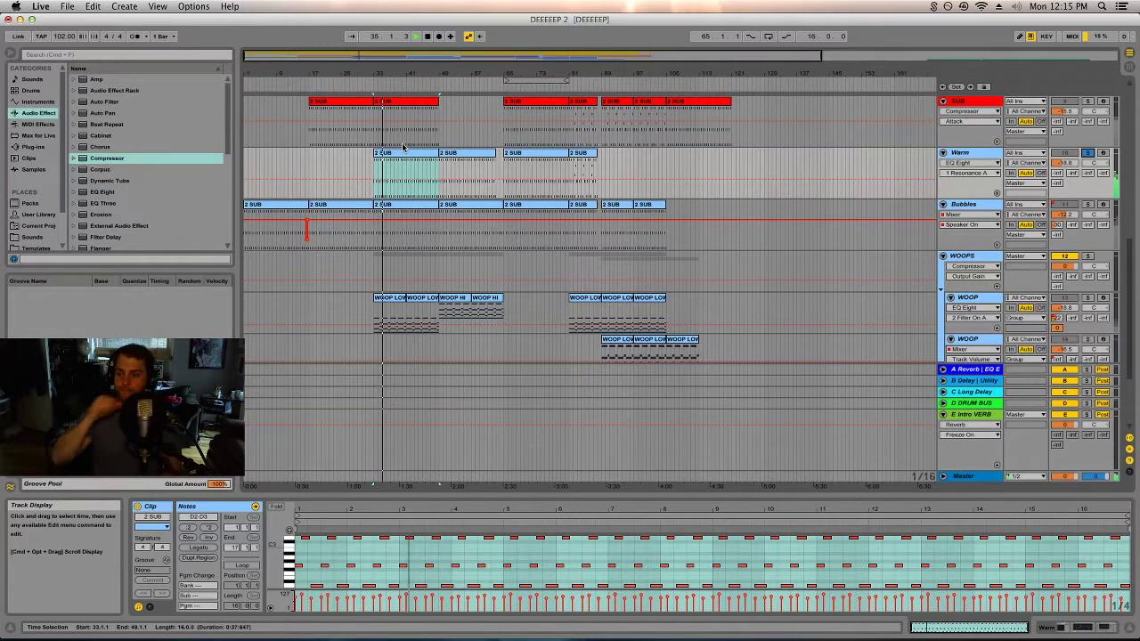
key(space)
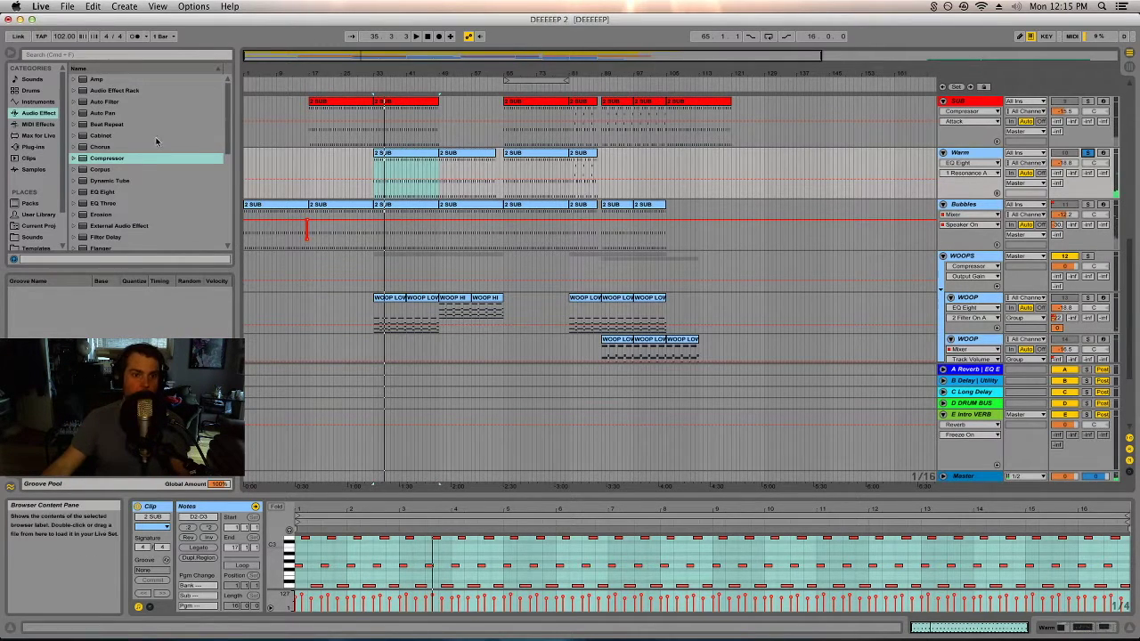
key(shift+Tab)
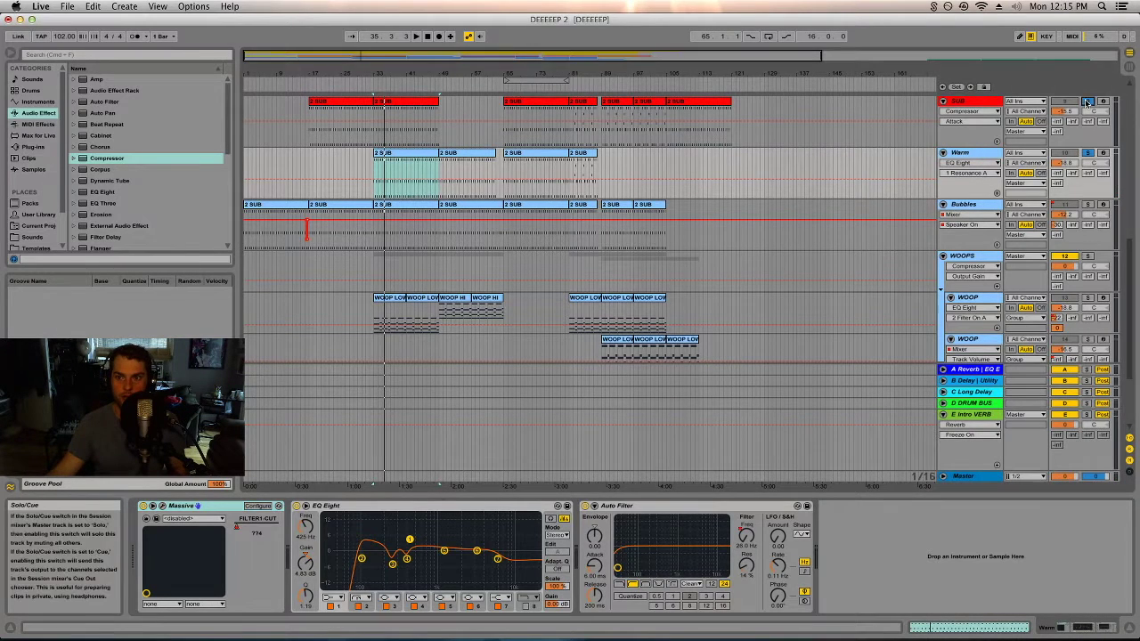
- Listen to the SUB and Warm tracks soloed together from the SUB clip at bar 33
click(398, 106)
key(space)
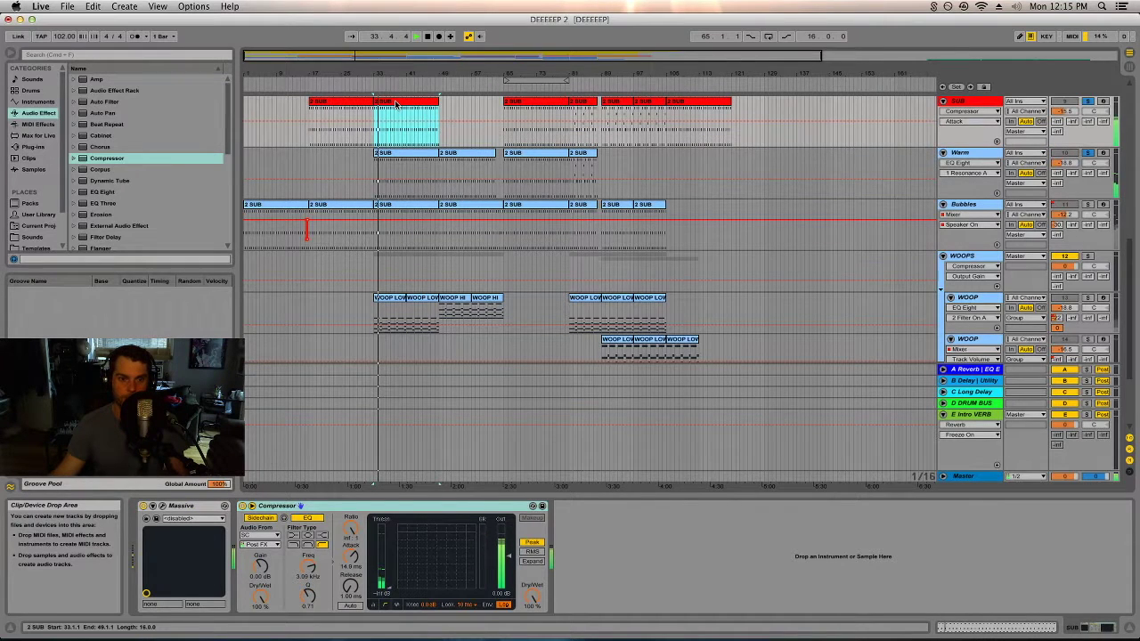
key(space)
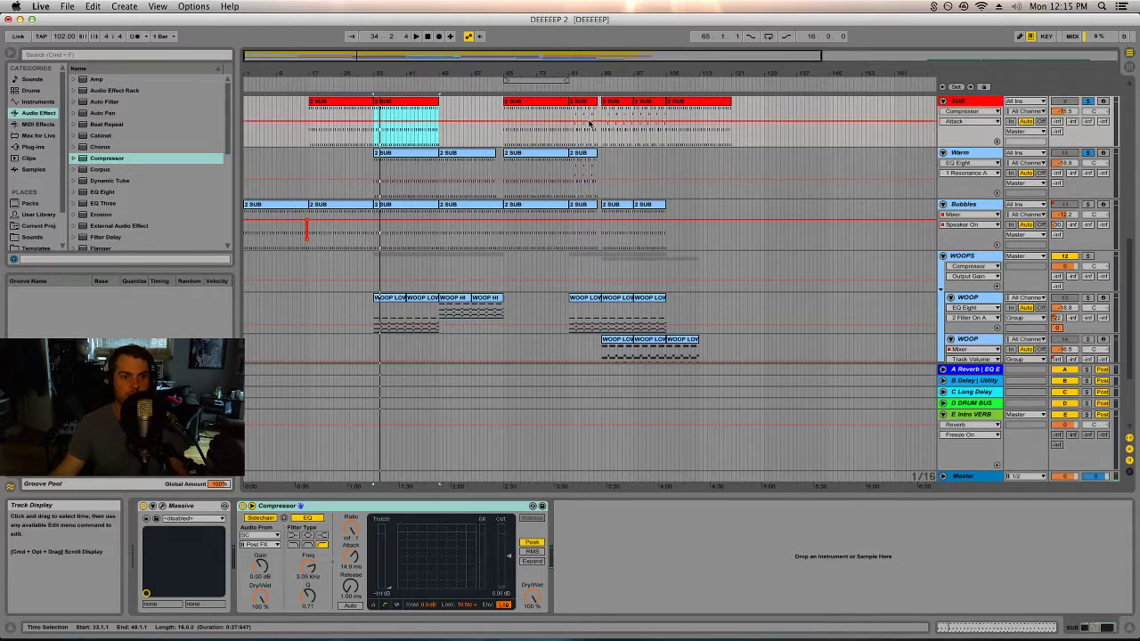
- Listen to the Bubbles track soloed from its second clip at bar 17
click(299, 206)
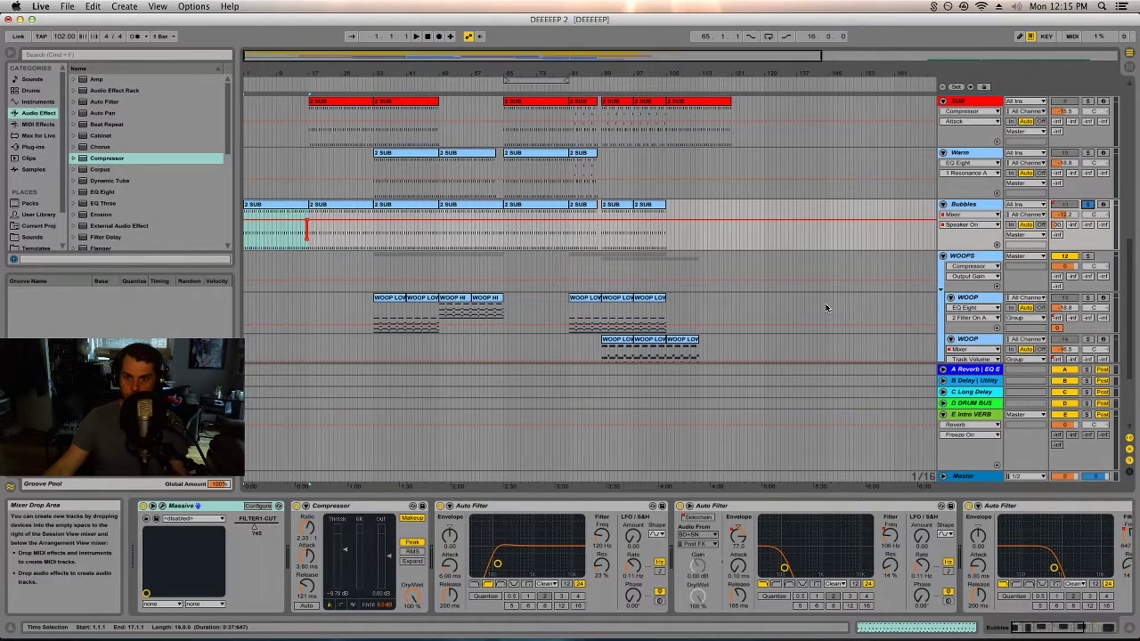
click(326, 208)
key(space)
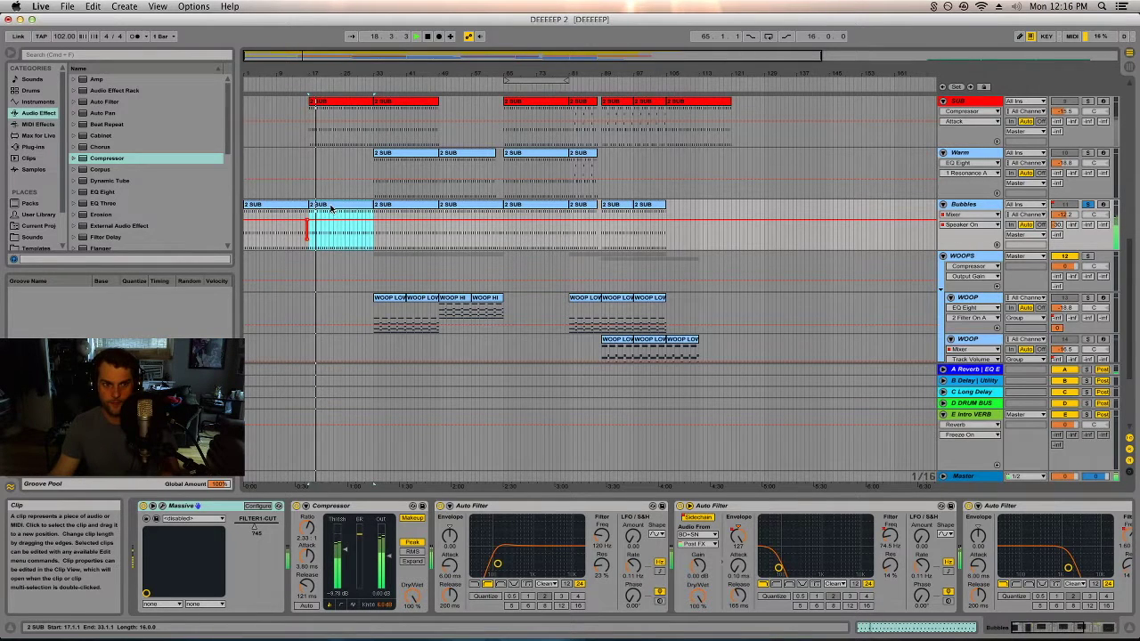
click(991, 205)
key(space)
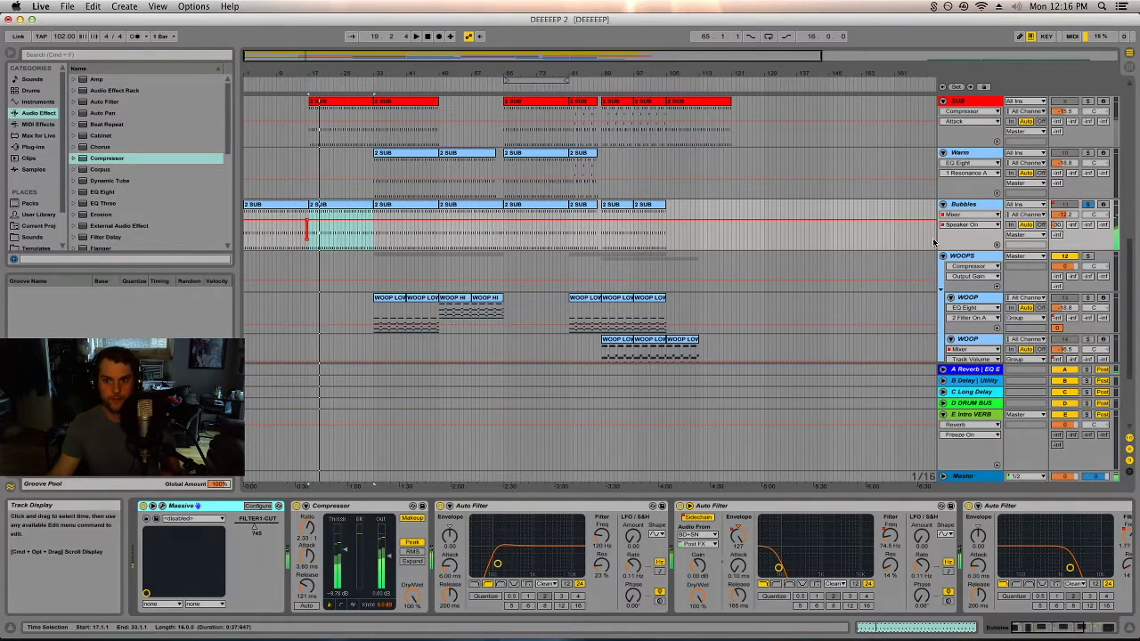
- Arm the Bubbles track and show the Frequency automation of its sidechained Auto Filter
click(1103, 205)
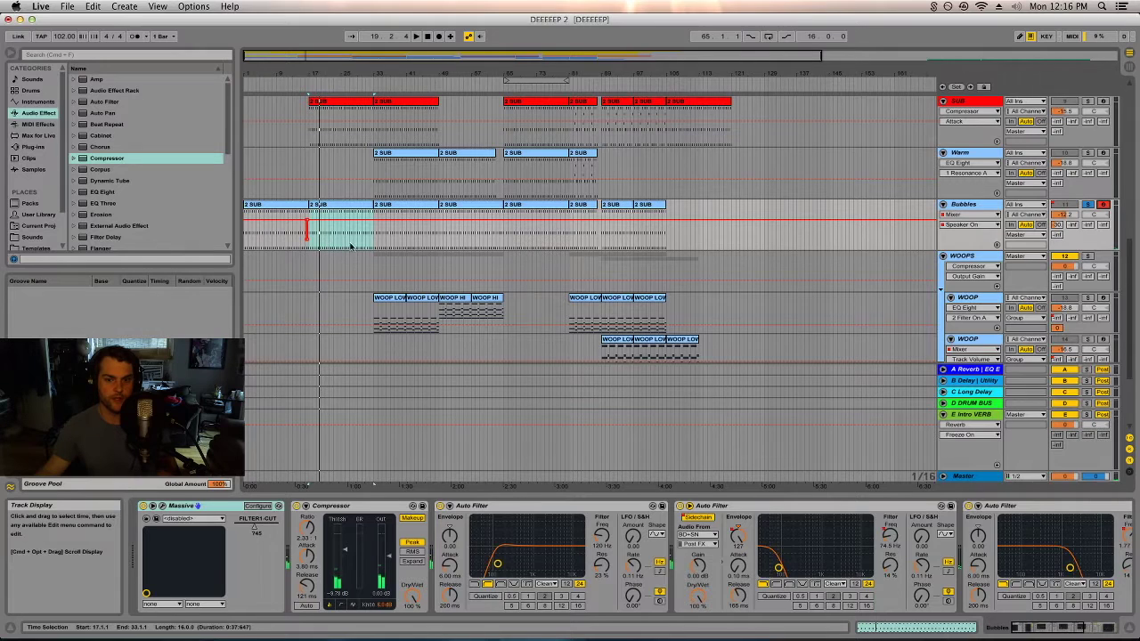
click(889, 536)
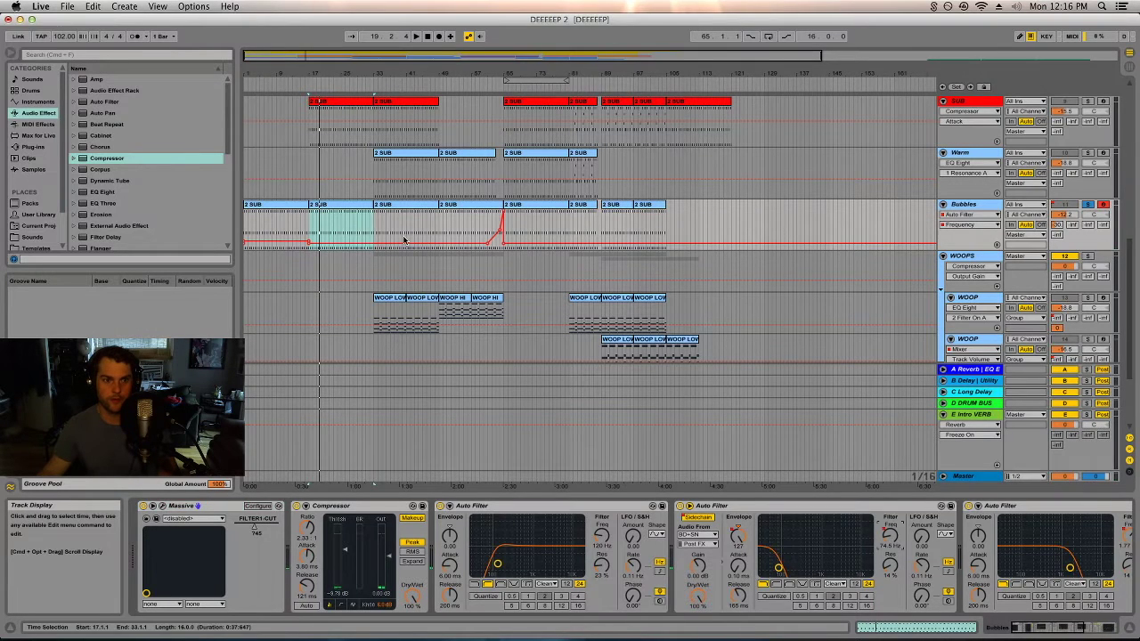
click(290, 222)
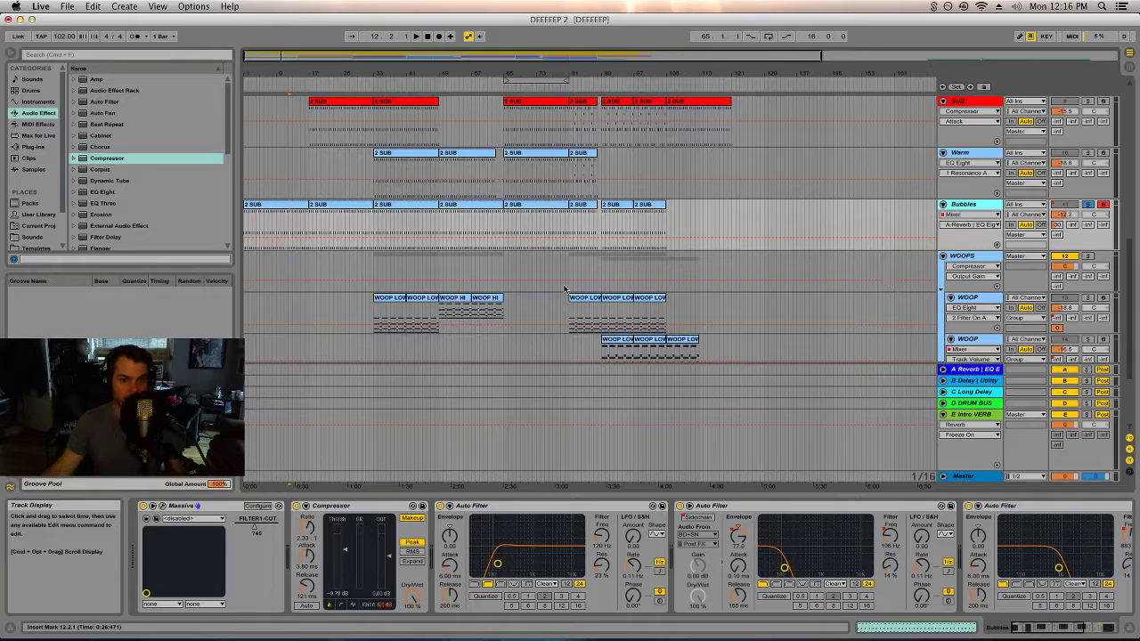
- Show the device chain of the WOOPS group with its two Compressors
scroll(564, 289, down, 3)
click(962, 149)
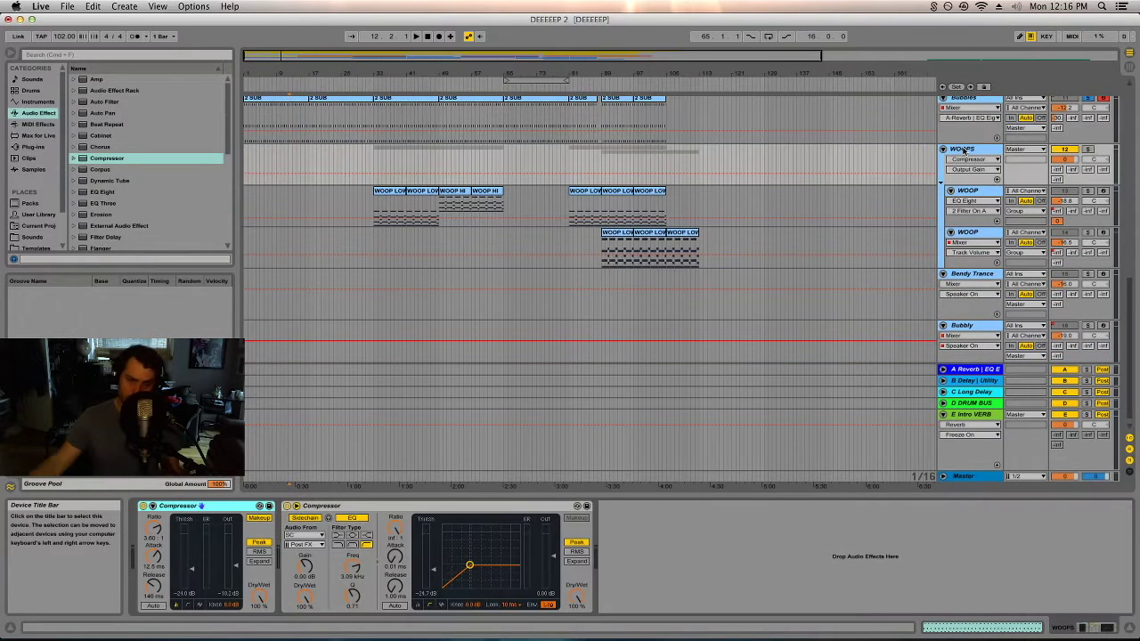
click(523, 150)
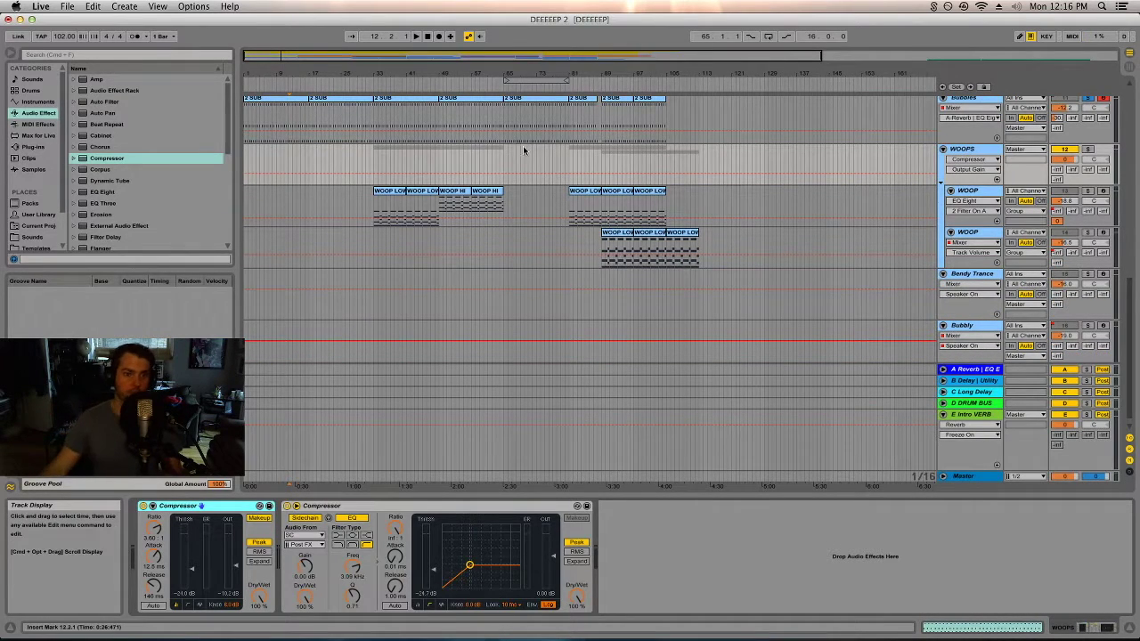
- Listen to the first WOOP track soloed from its WOOP LOW clip at bar 33 and its WOOP HI clip at bar 49
click(392, 205)
key(space)
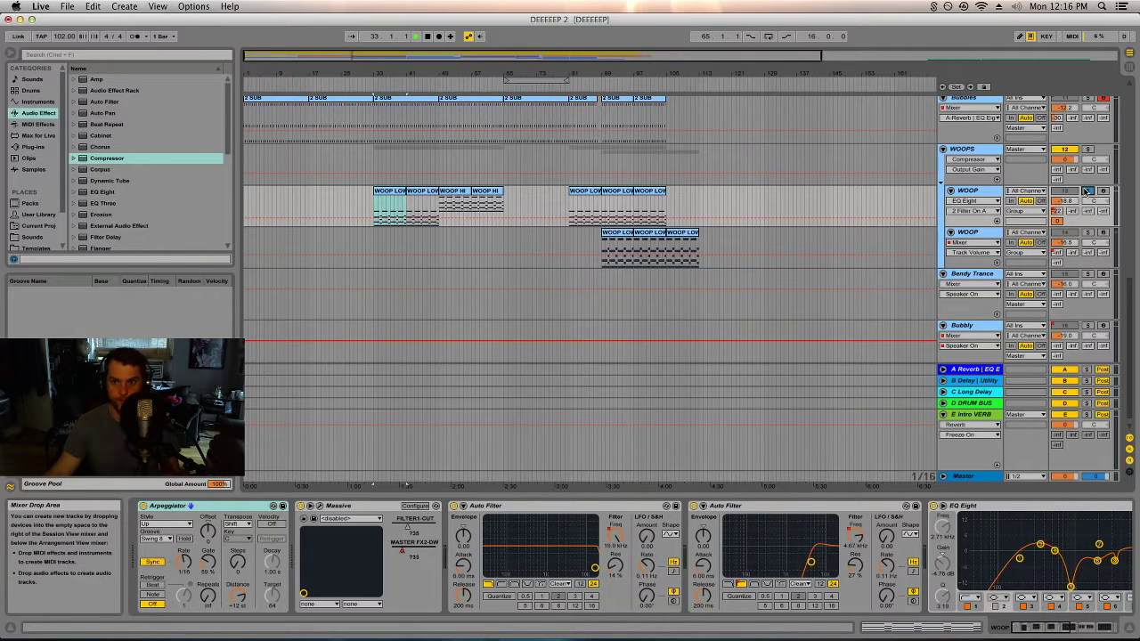
click(1087, 191)
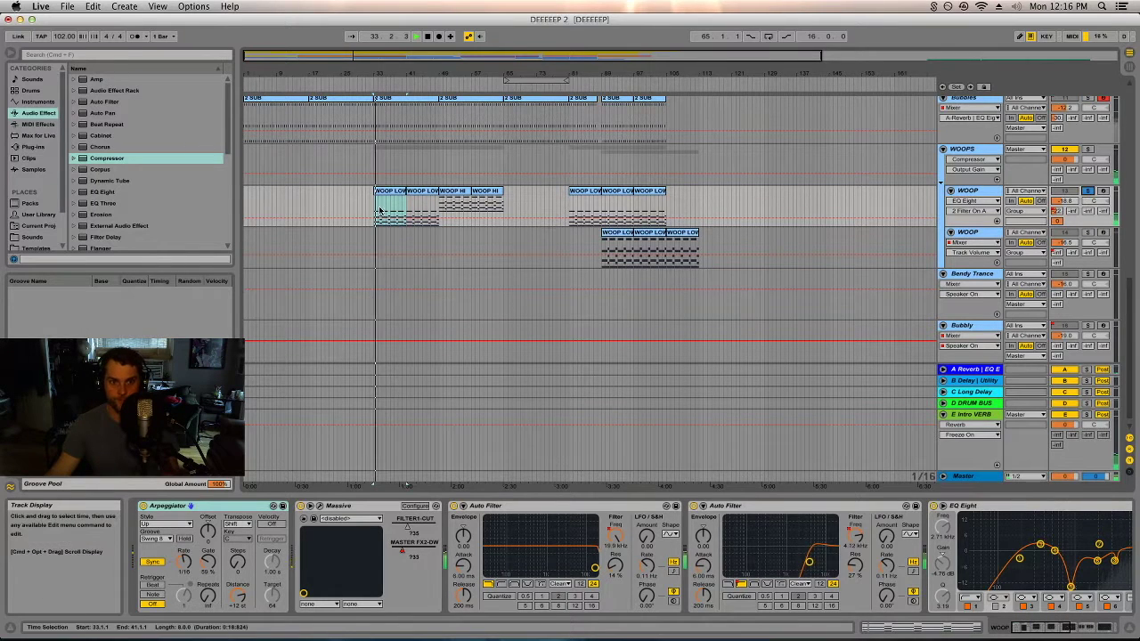
click(455, 194)
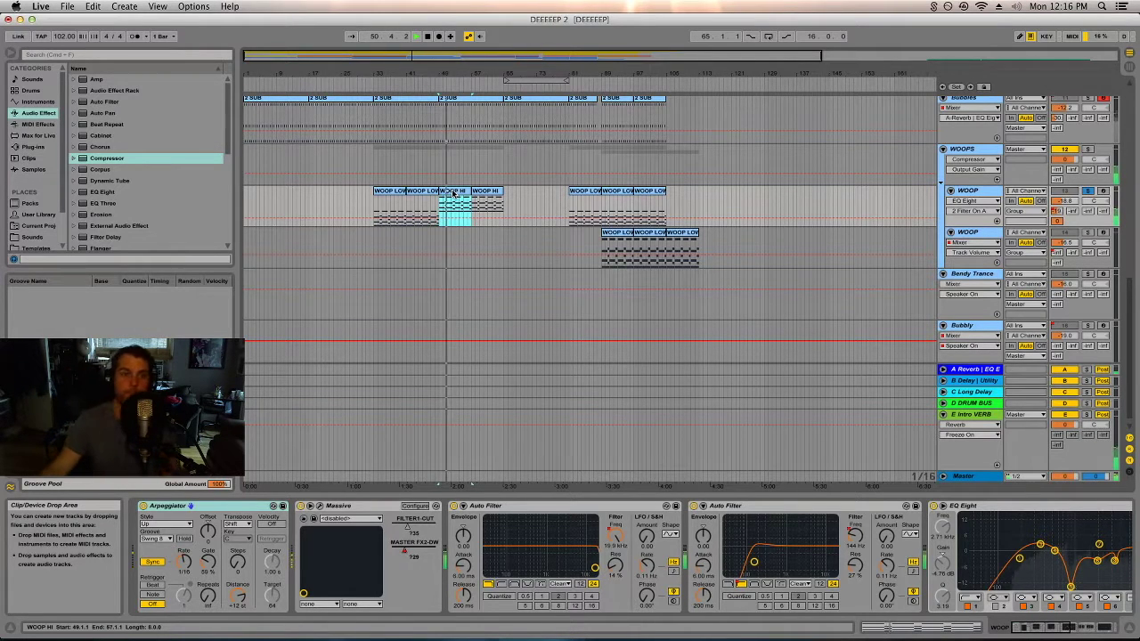
- Listen to the second WOOP track soloed from its first clip at bar 89
click(617, 234)
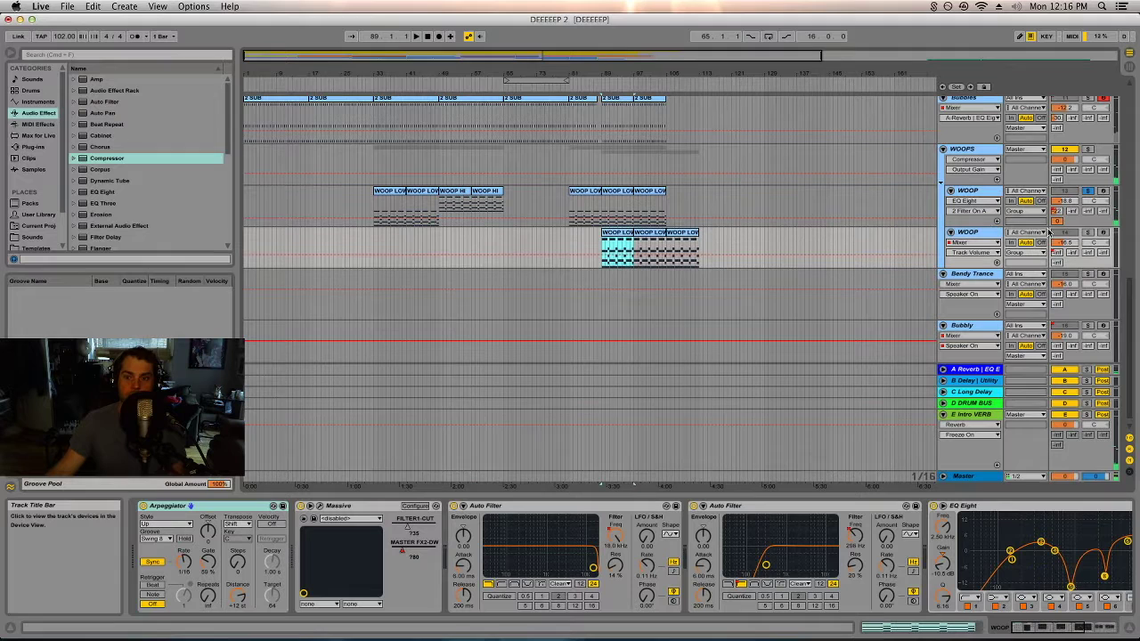
click(1087, 232)
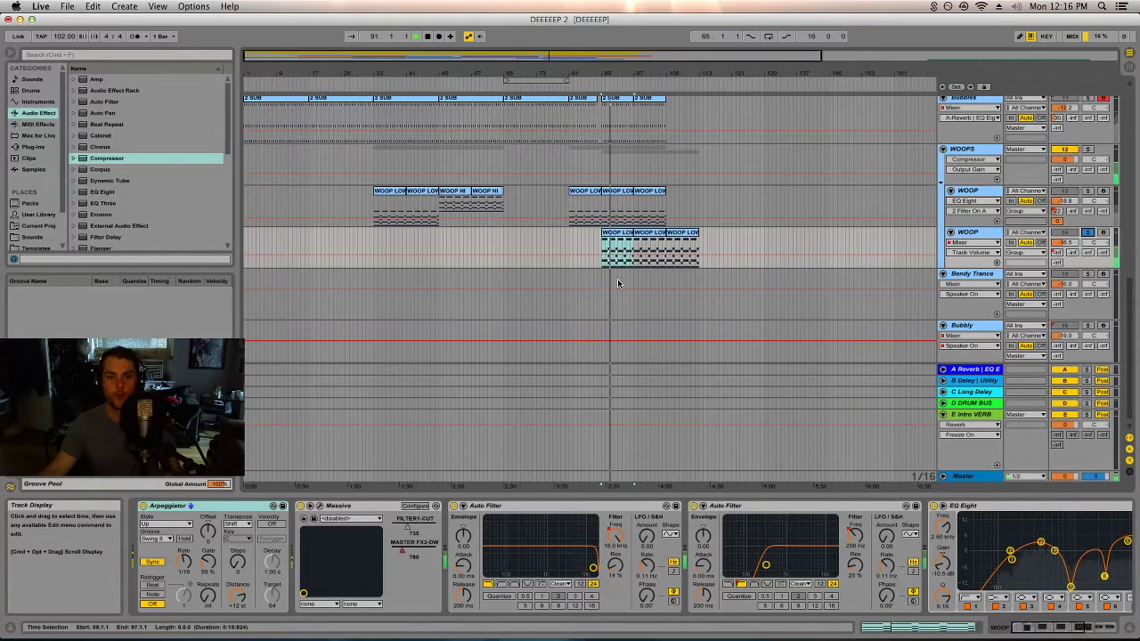
key(space)
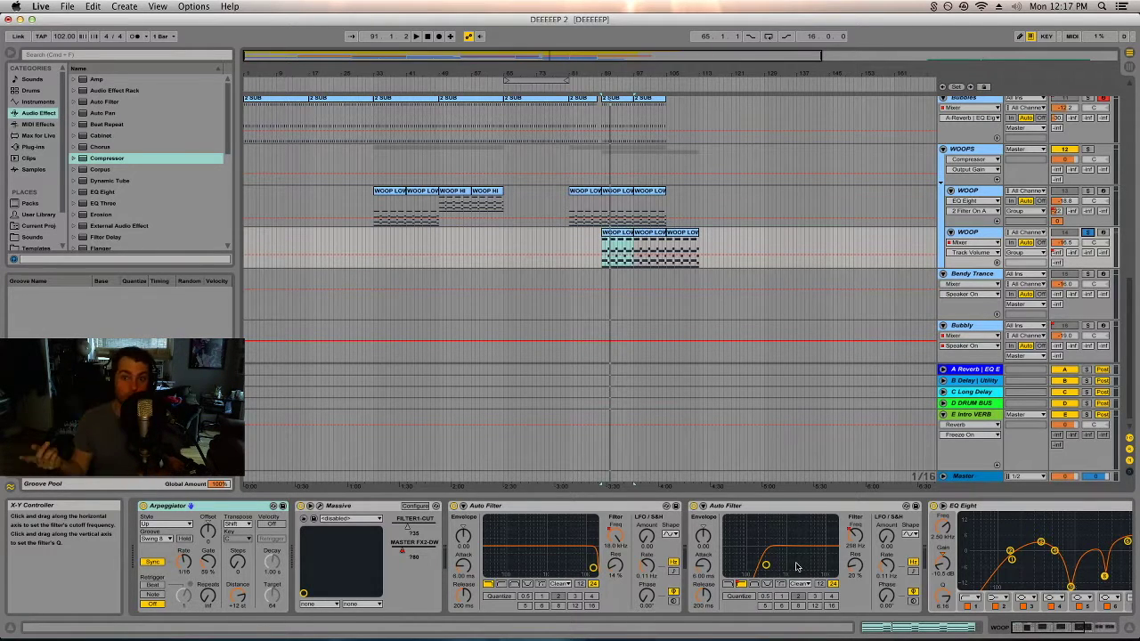
- Unsolo the second WOOP track and play the full mix from its first clip at bar 89
scroll(883, 366, up, 5)
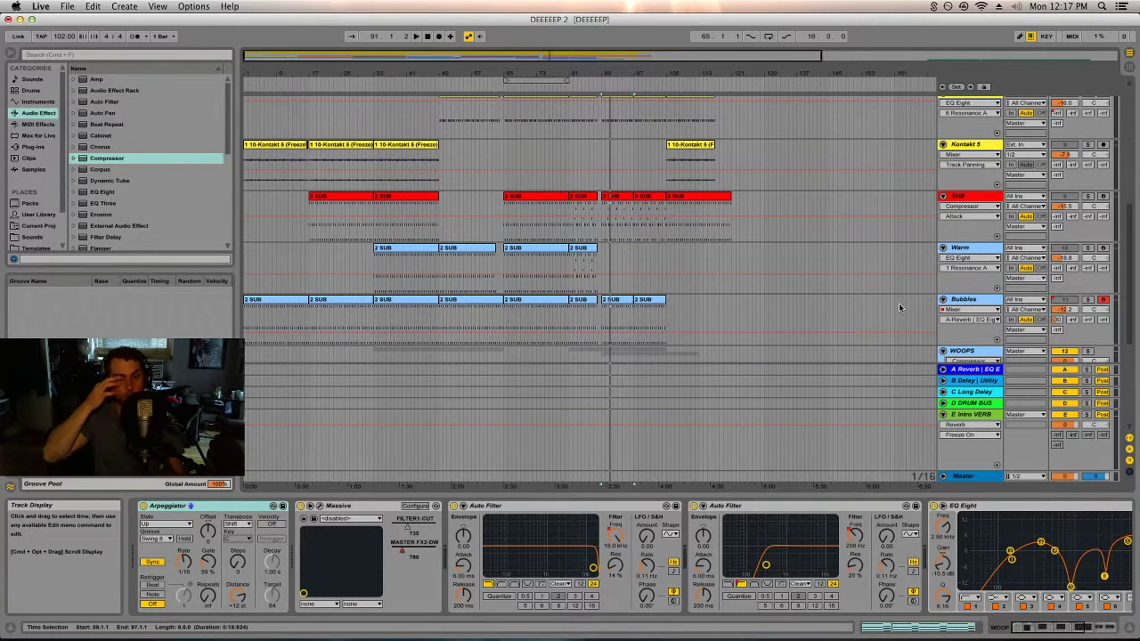
scroll(760, 263, down, 5)
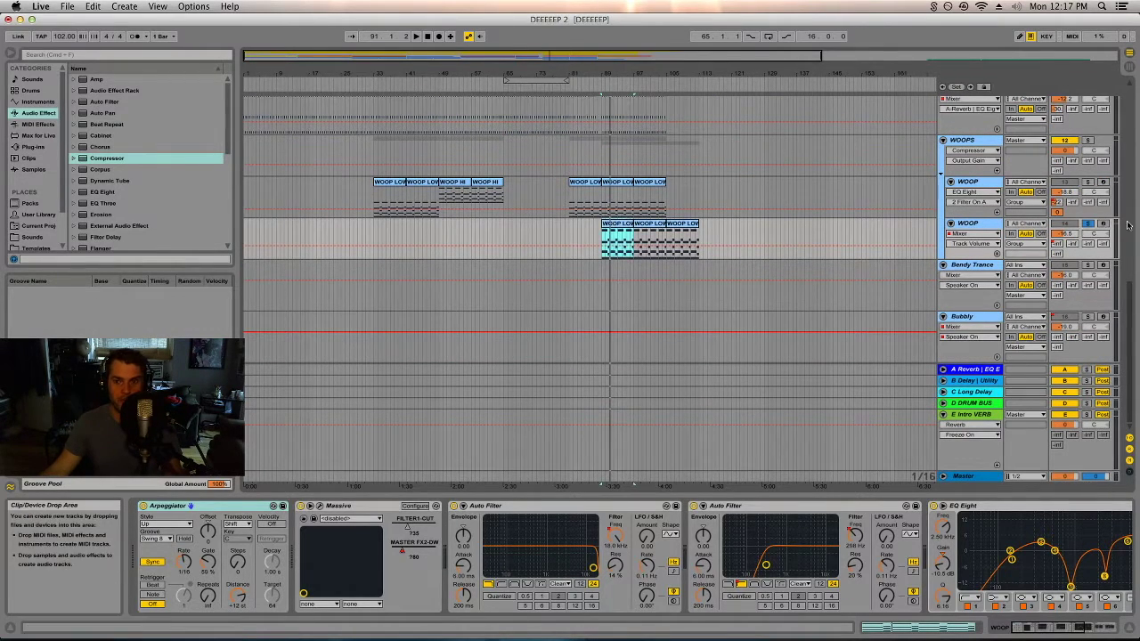
click(1086, 223)
key(space)
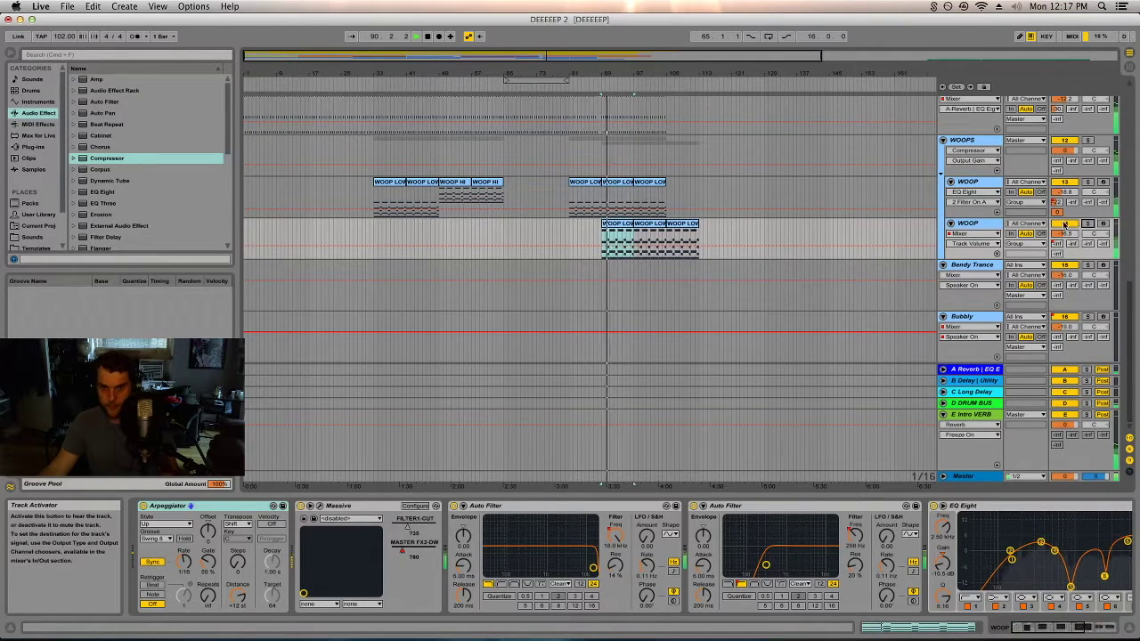
- Arm the second WOOP track and compare its Arpeggiator's Straight groove with Swing 8, leaving Swing 8 selected
click(987, 224)
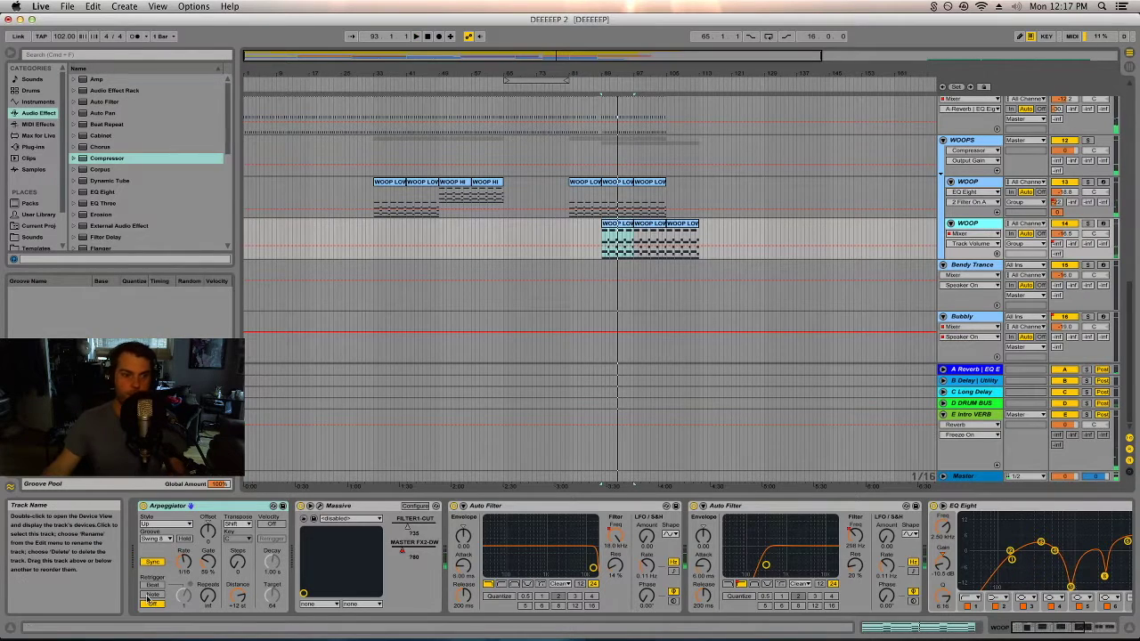
click(205, 510)
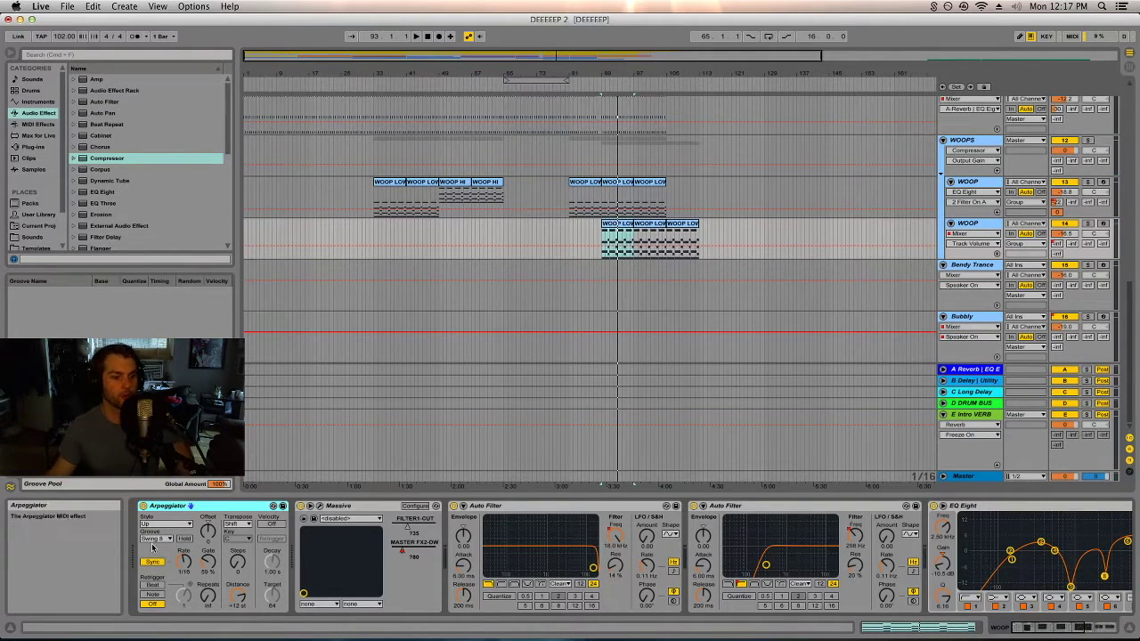
click(1103, 224)
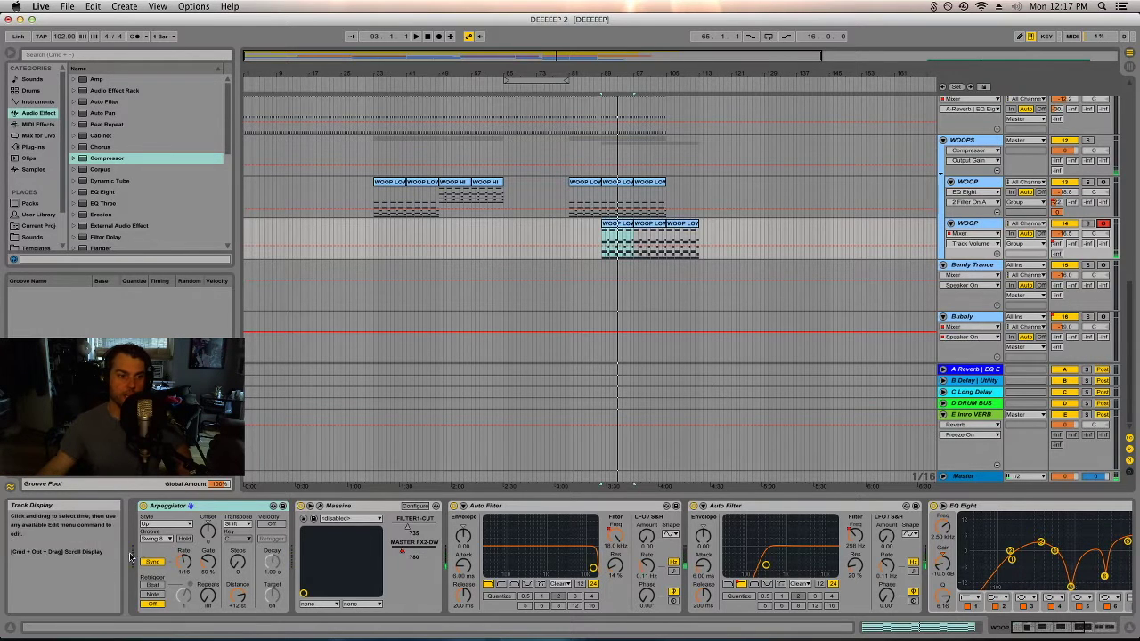
click(157, 539)
click(158, 548)
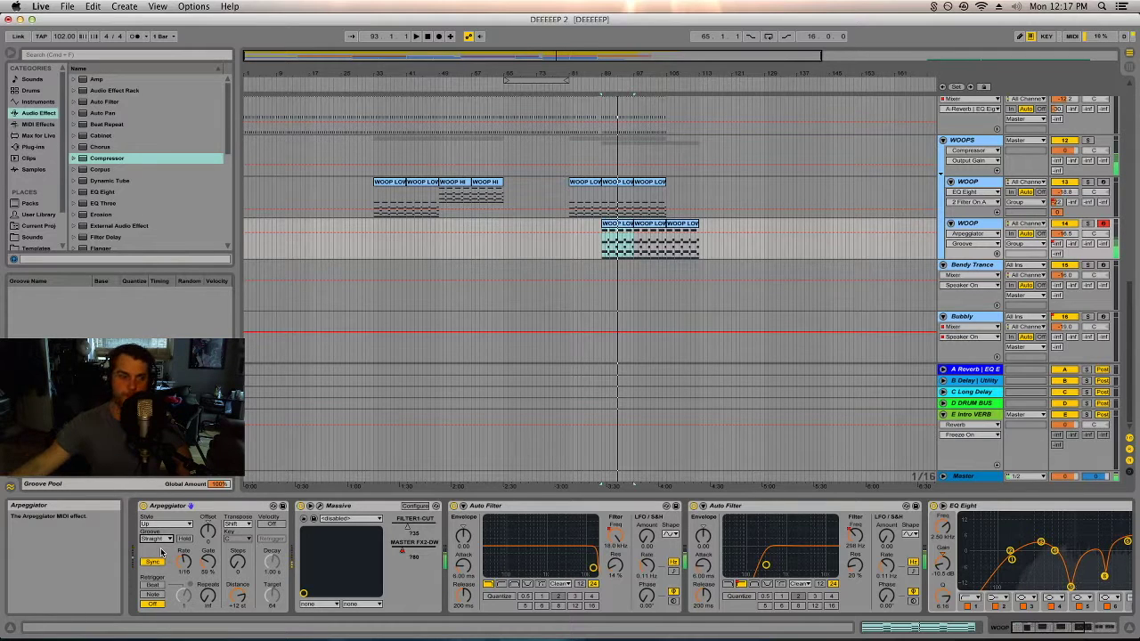
click(157, 539)
click(160, 557)
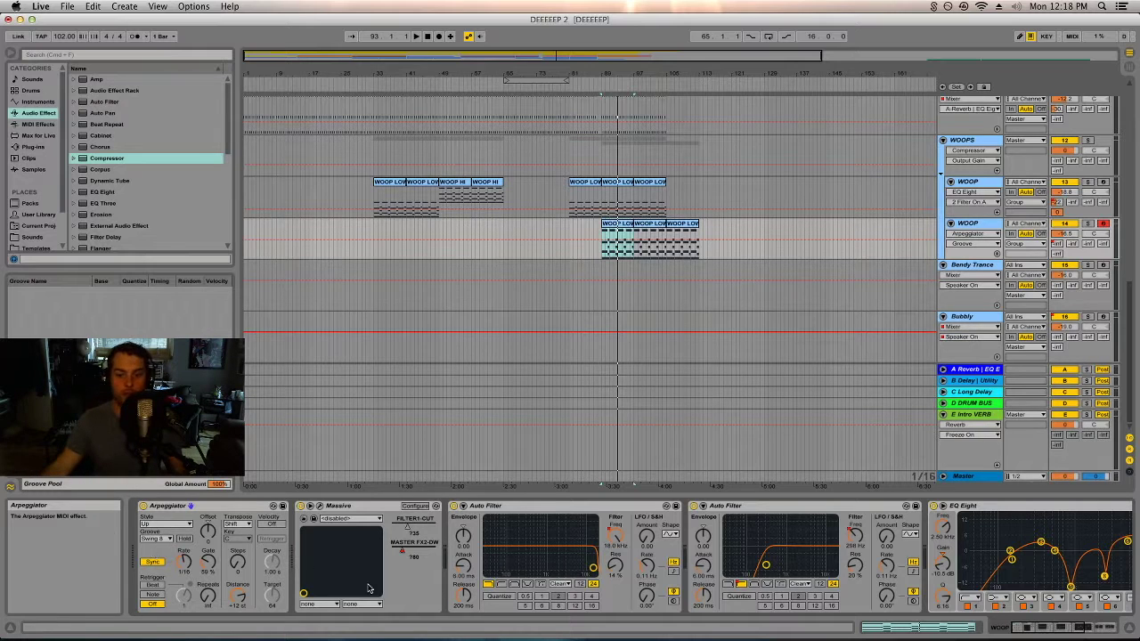
- Examine bands 6 and 3 of the EQ Eight in the second WOOP track's device chain
click(1068, 629)
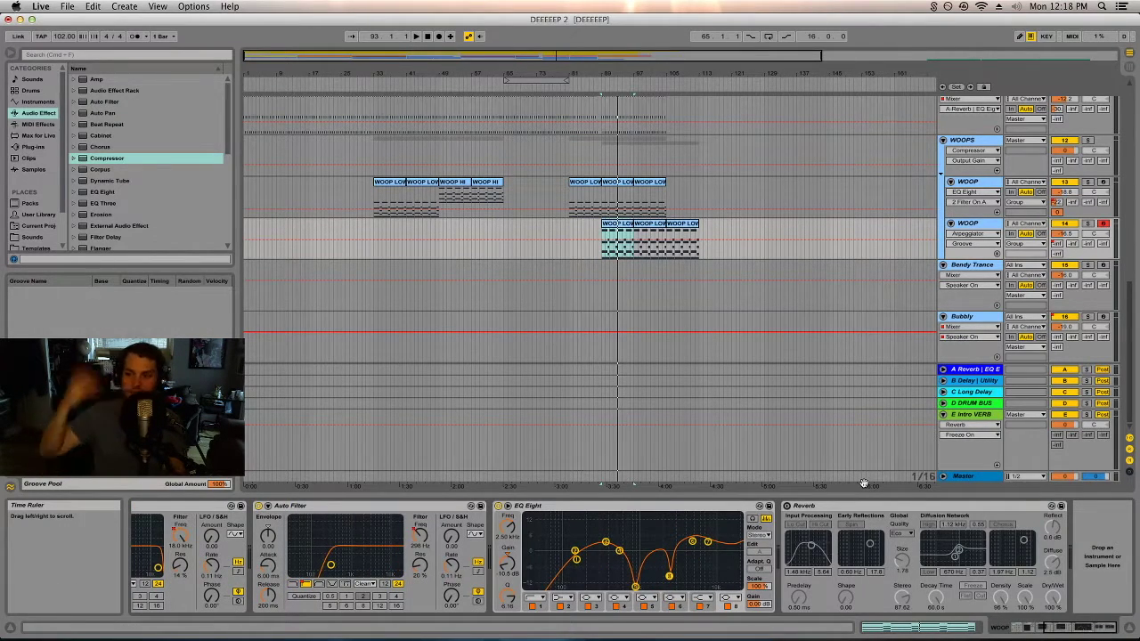
click(677, 504)
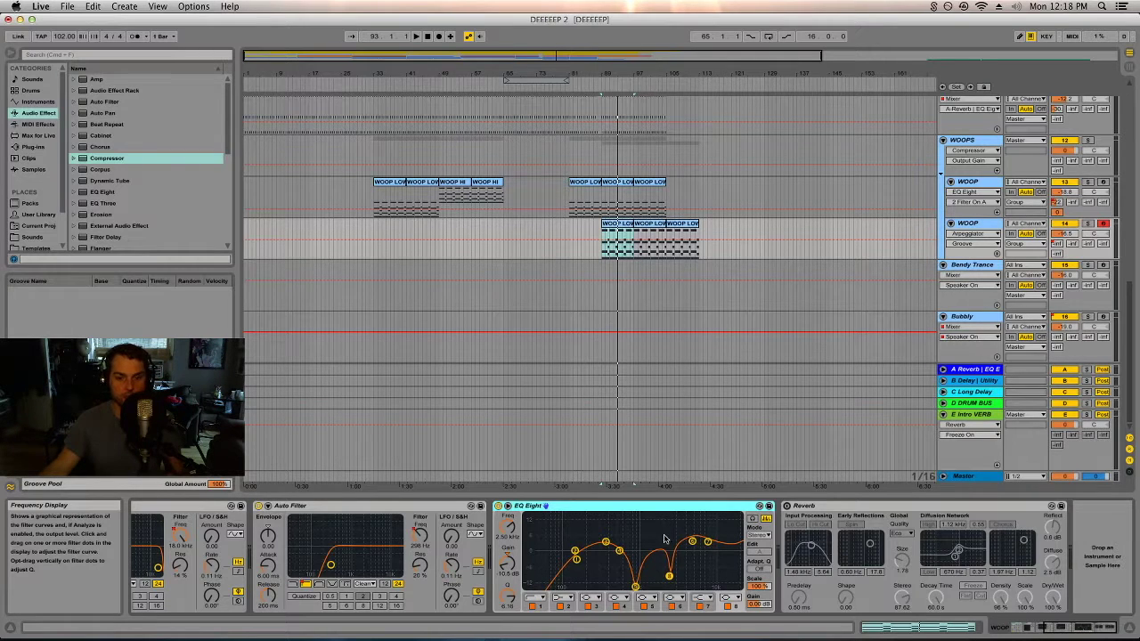
click(692, 542)
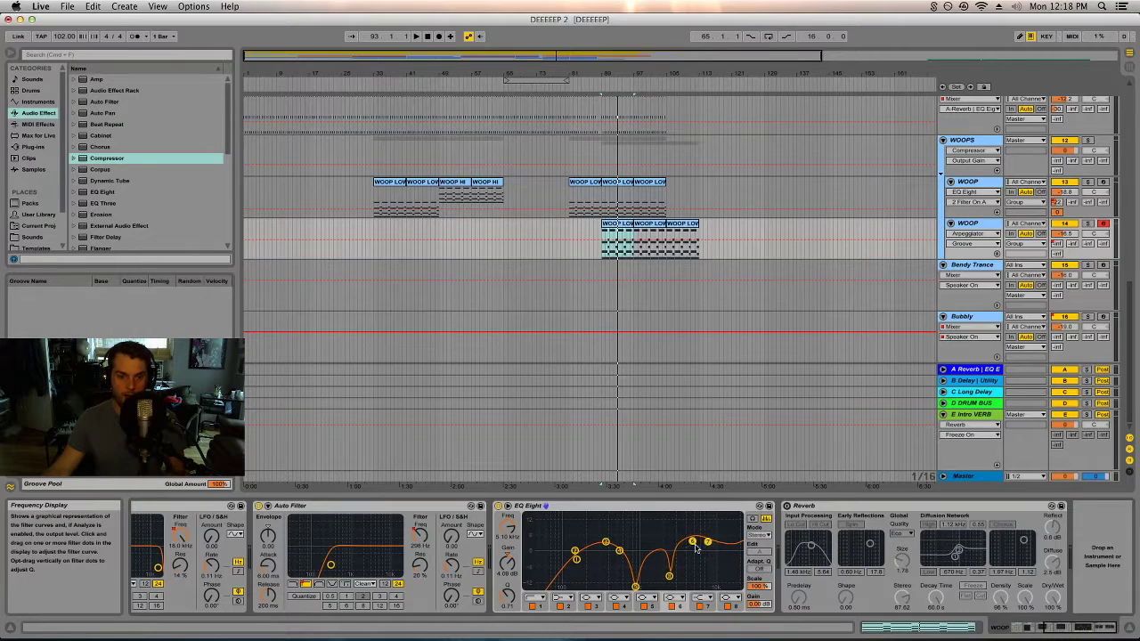
click(597, 547)
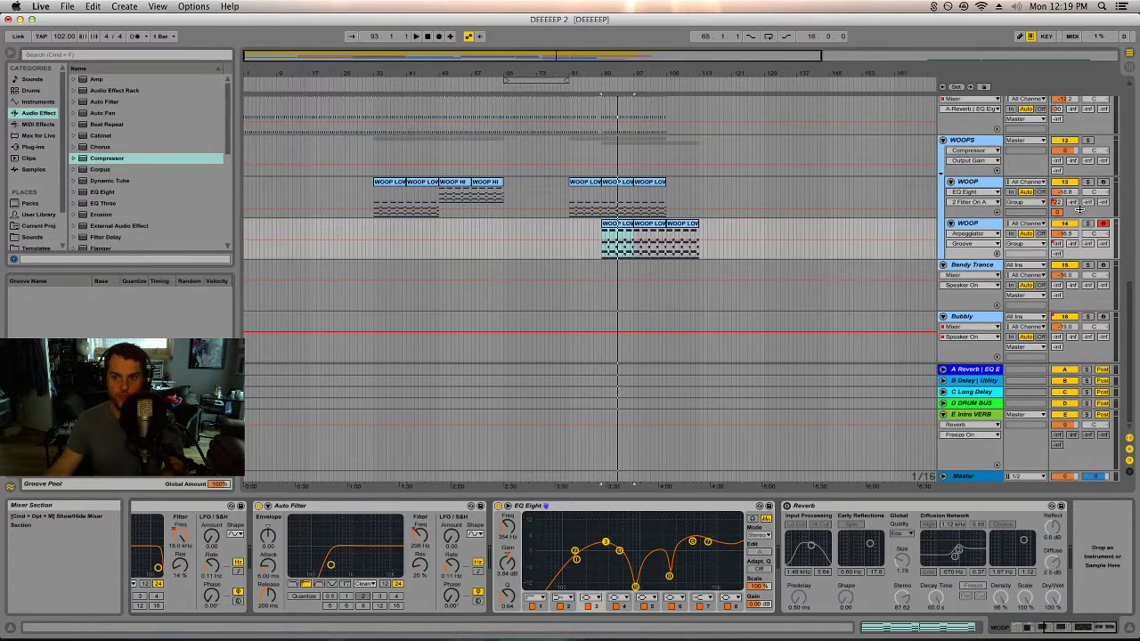
- Play the second WOOP track from its first clip at bar 89, comparing it soloed and within the full mix
click(614, 225)
key(space)
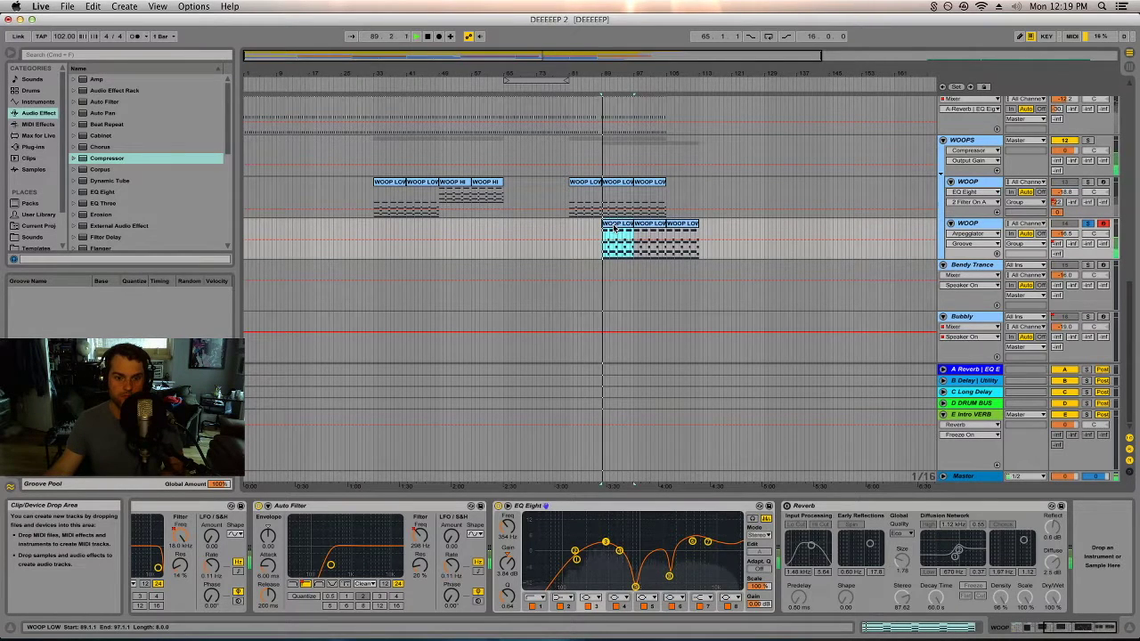
click(1087, 224)
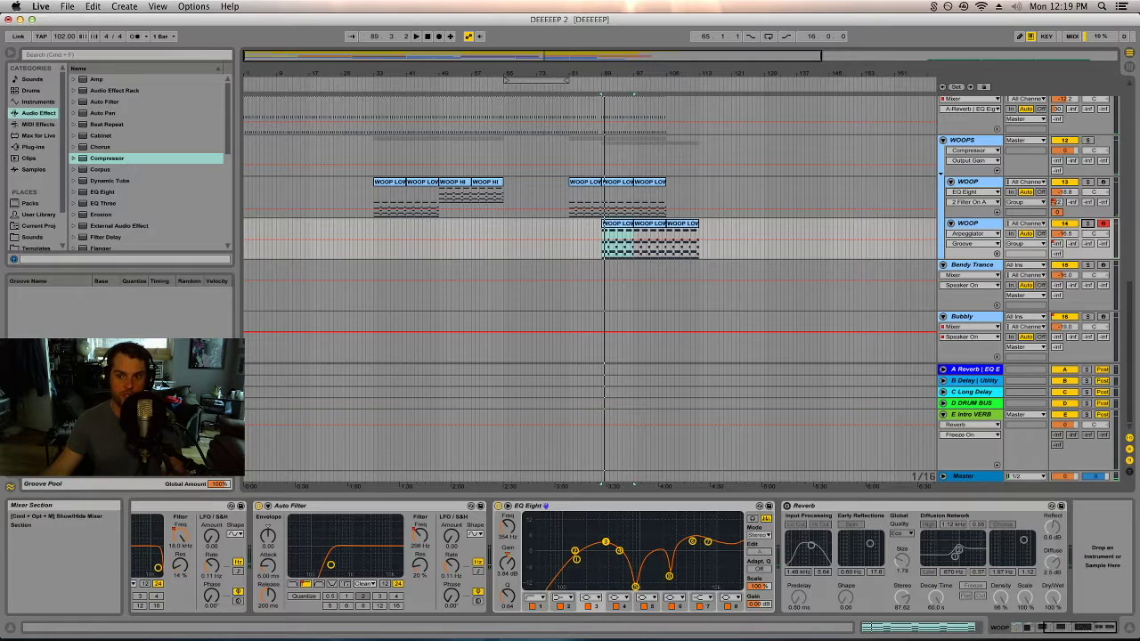
click(1088, 225)
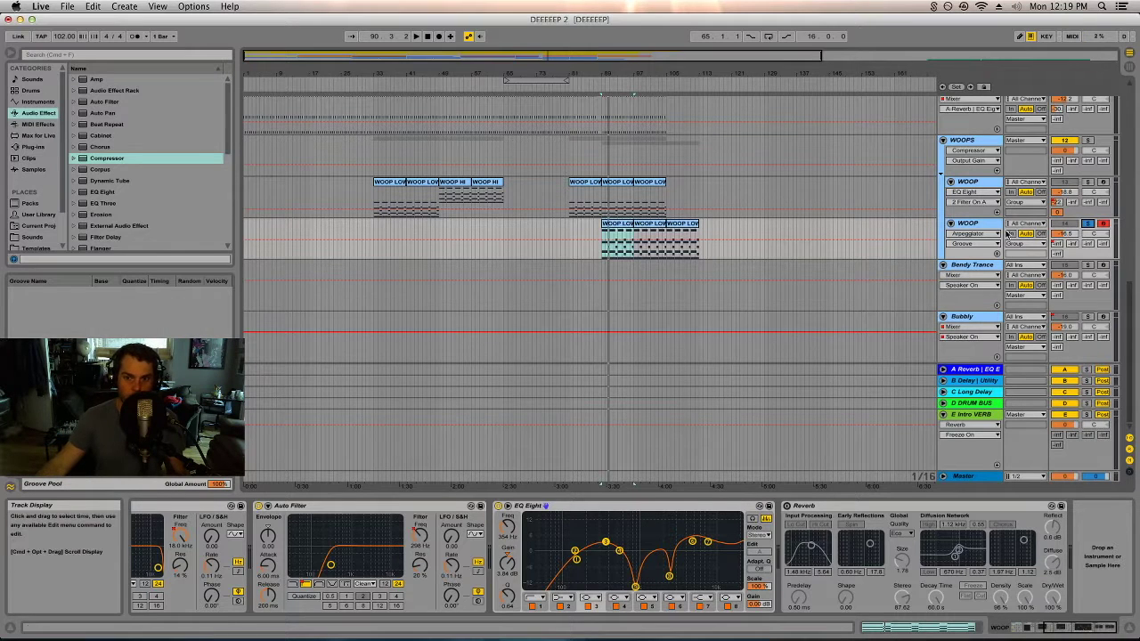
- Examine the first WOOP track's device chain and select band 3 of its first EQ Eight
click(992, 183)
click(991, 183)
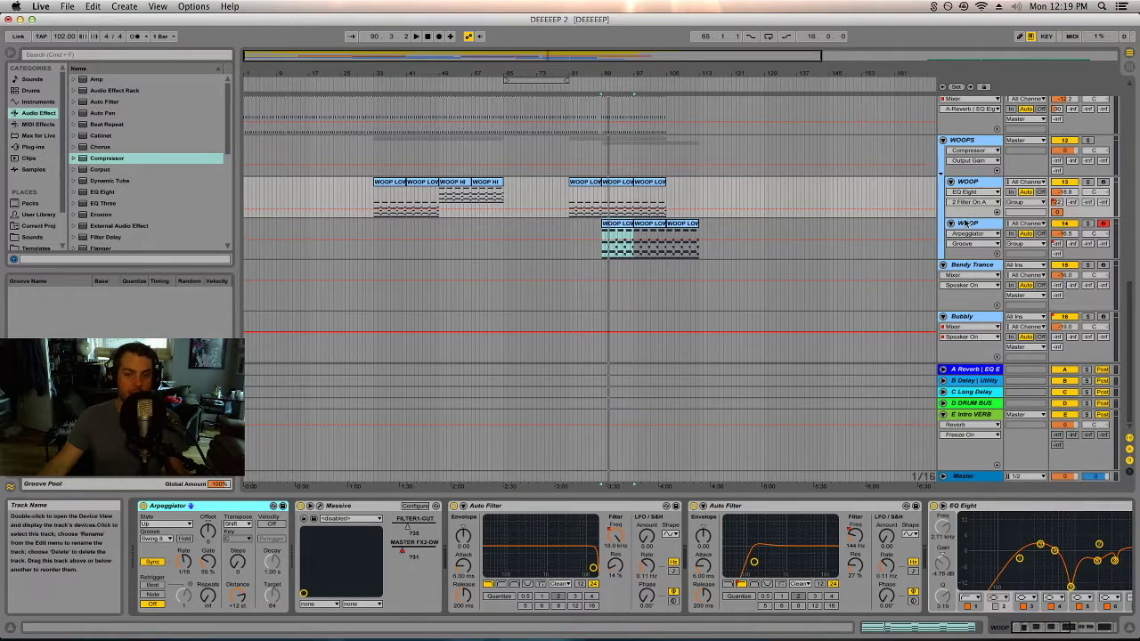
click(1112, 629)
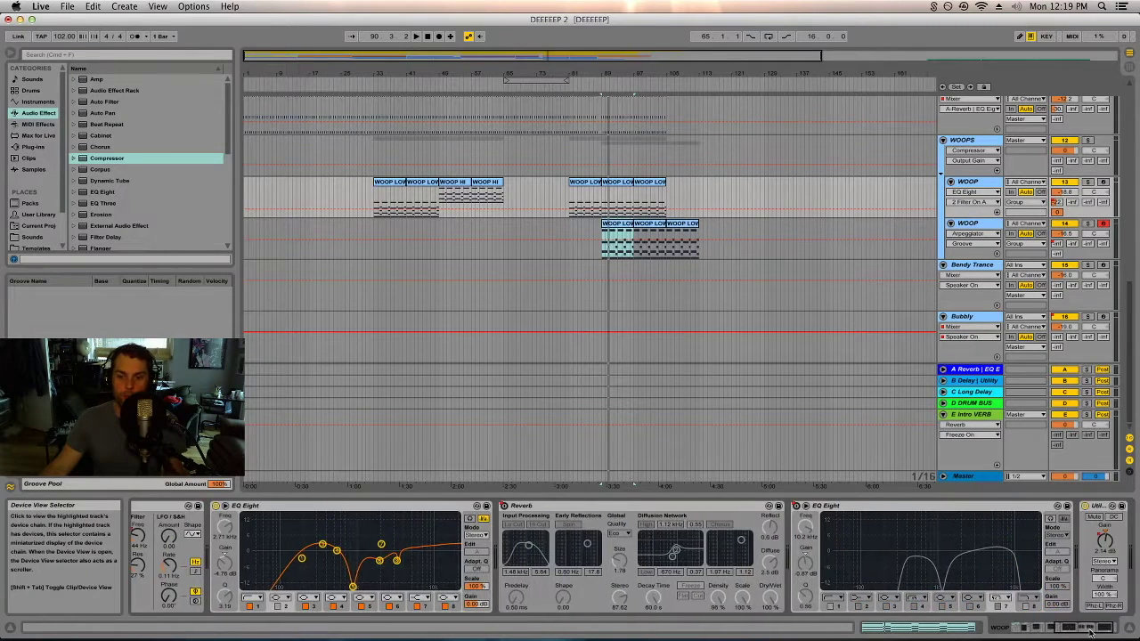
drag(1115, 634, 1053, 638)
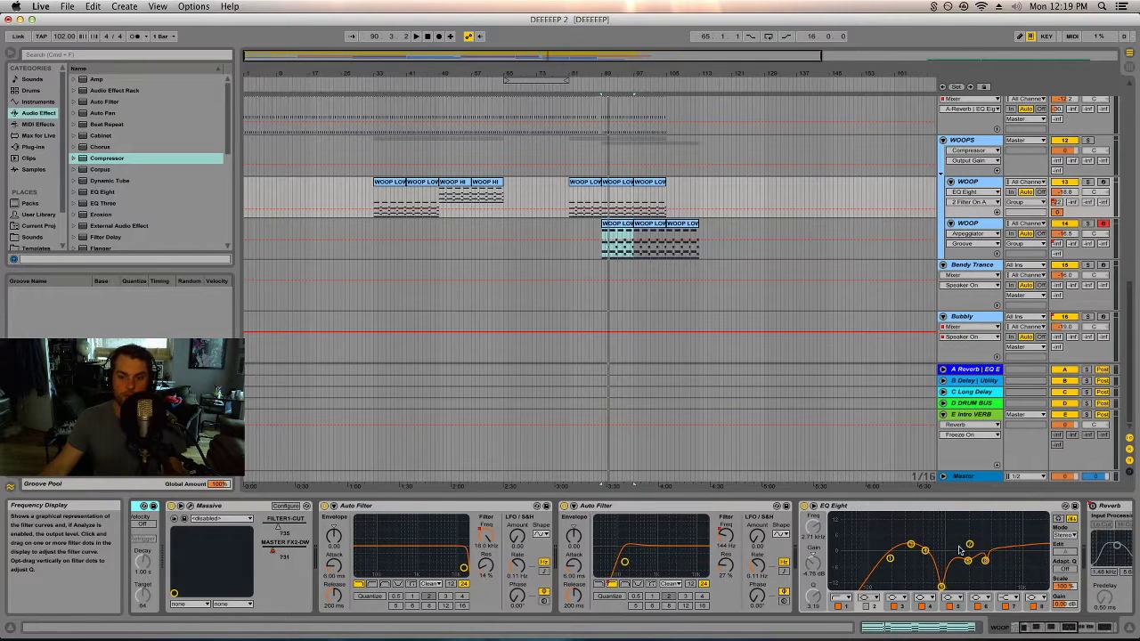
click(911, 545)
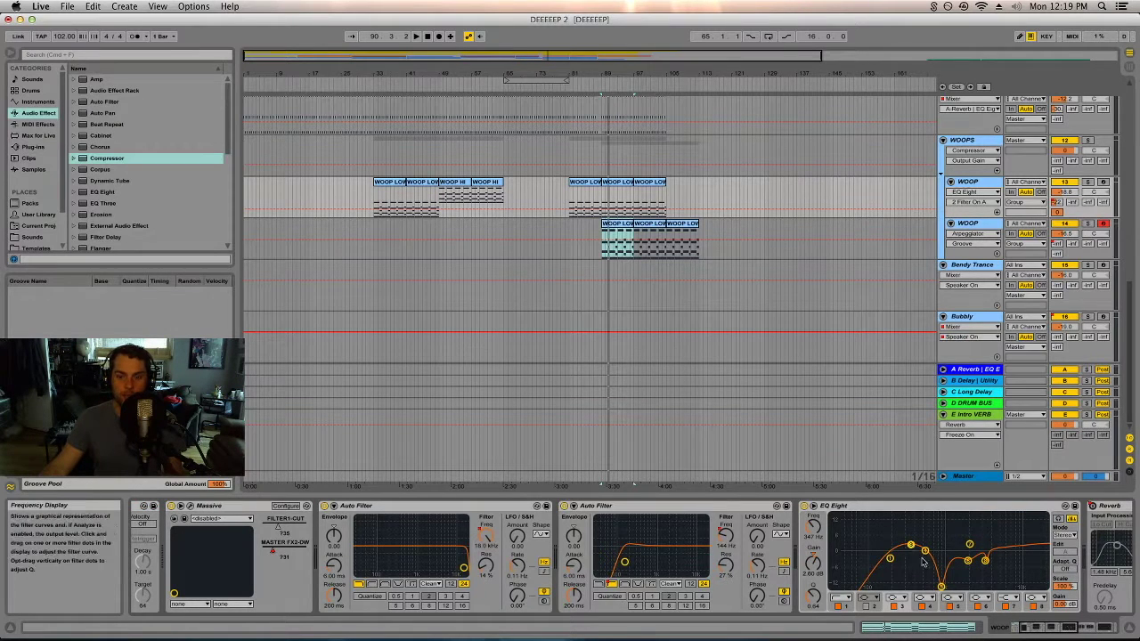
- Examine the first WOOP track's device chain, and select band 5 of the second WOOP track's EQ Eight
drag(1048, 634, 1034, 634)
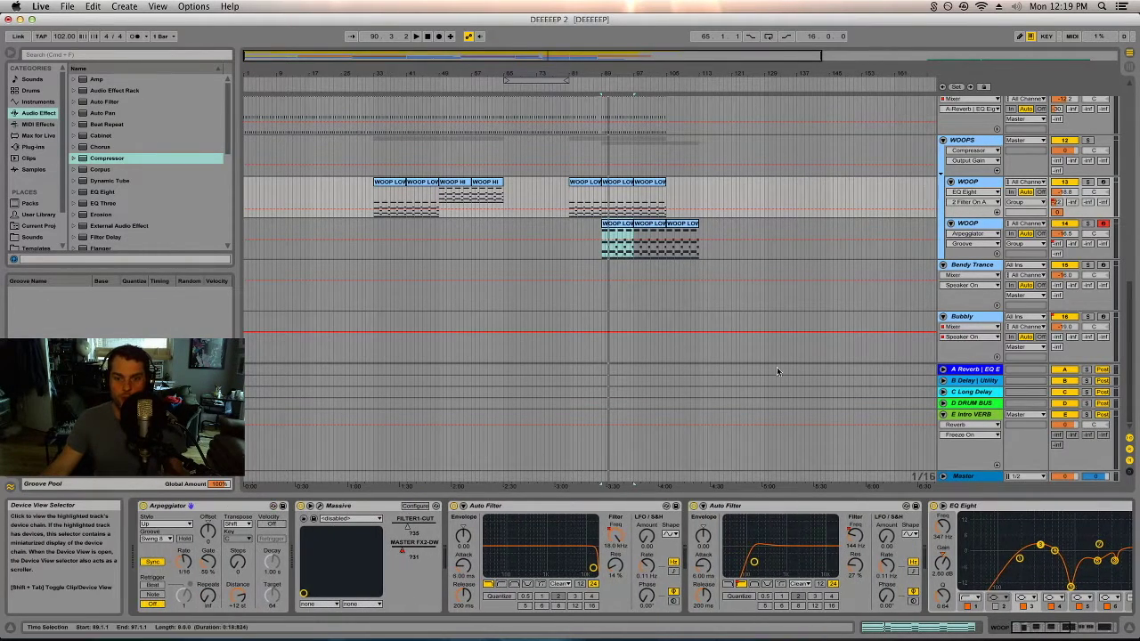
click(969, 224)
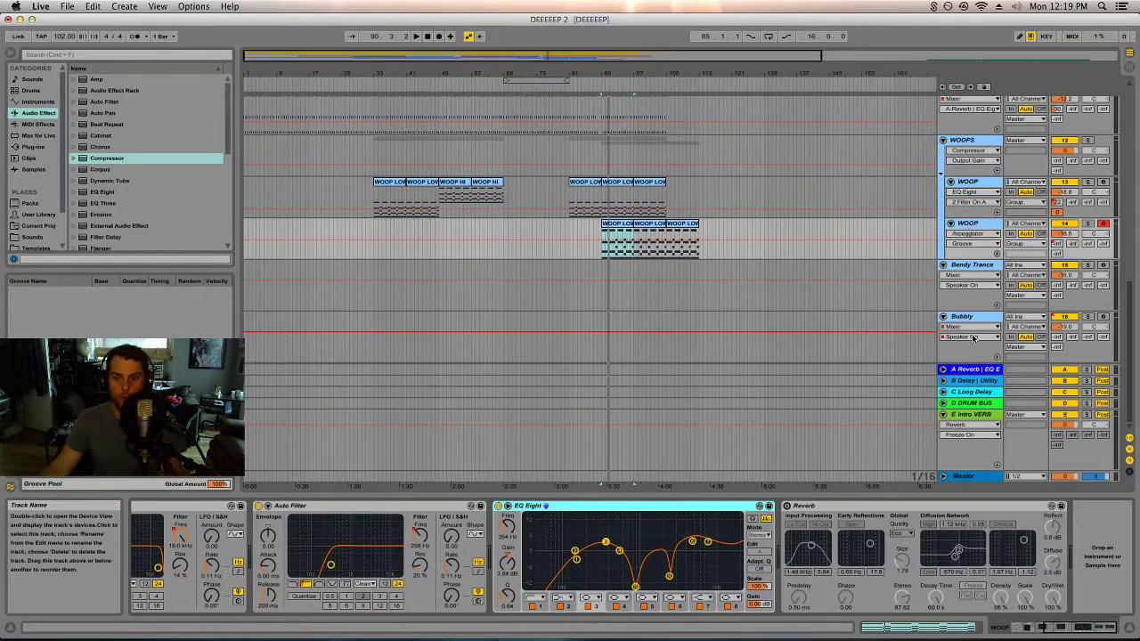
click(635, 587)
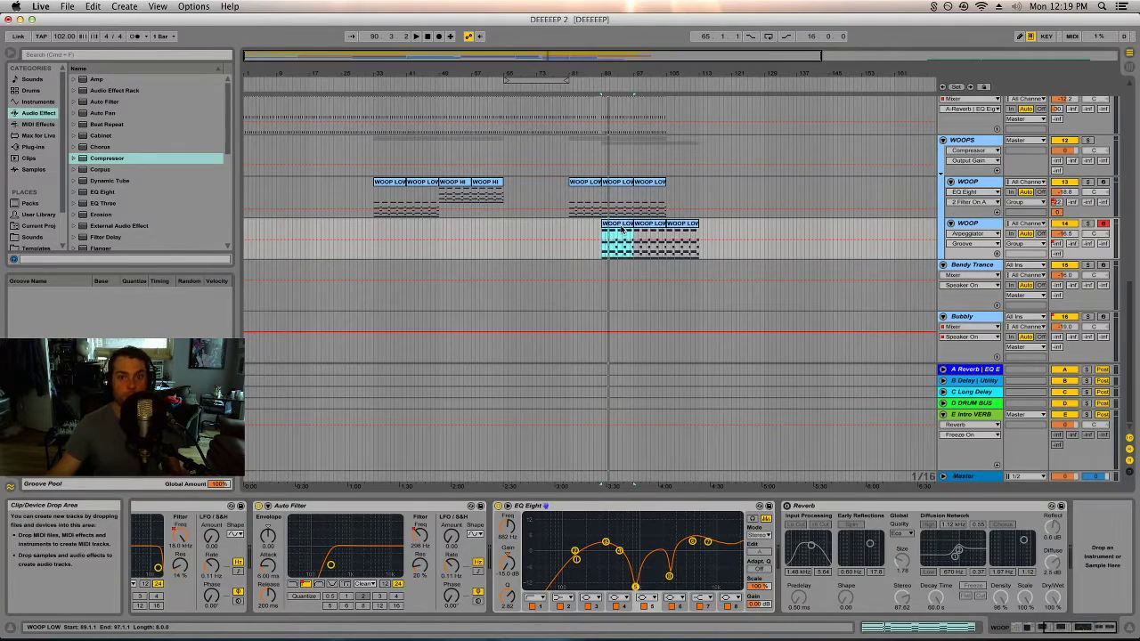
- Compare the Massive synths on the two WOOP tracks, viewing the FX2 Reverb settings on the first track, and close the plug-in window
scroll(534, 552, left, 5)
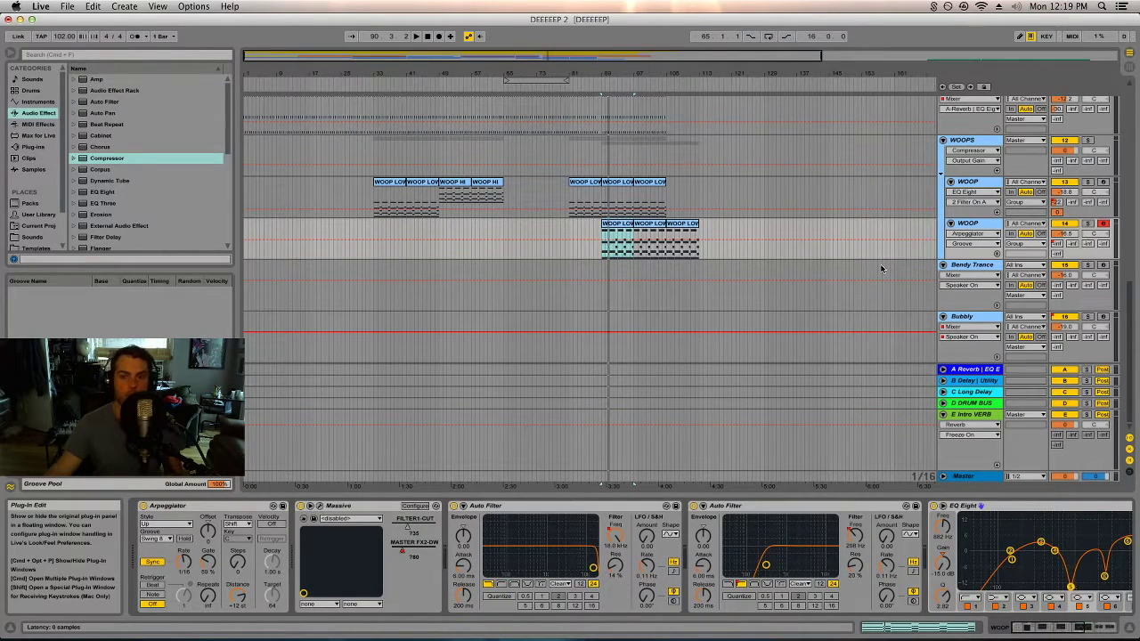
key(super+alt+p)
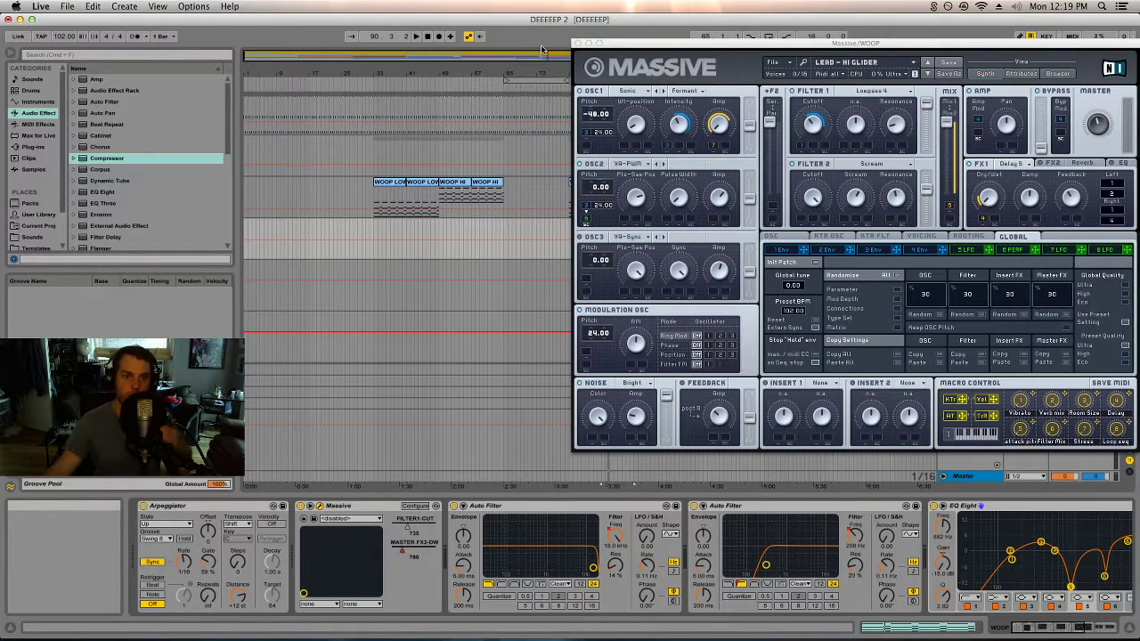
click(575, 43)
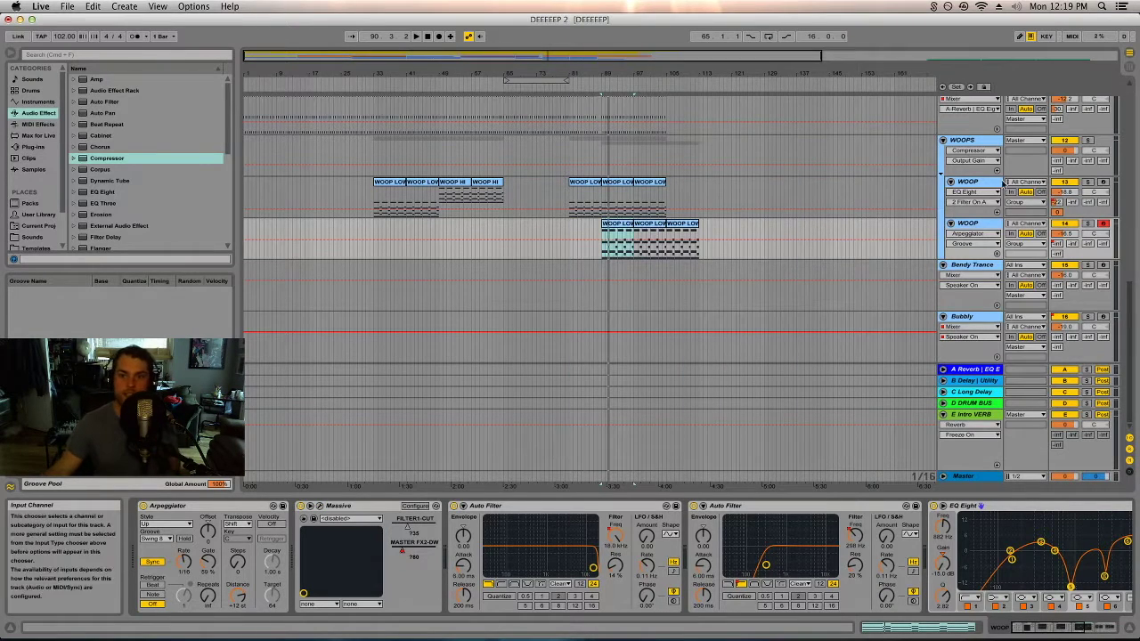
click(167, 518)
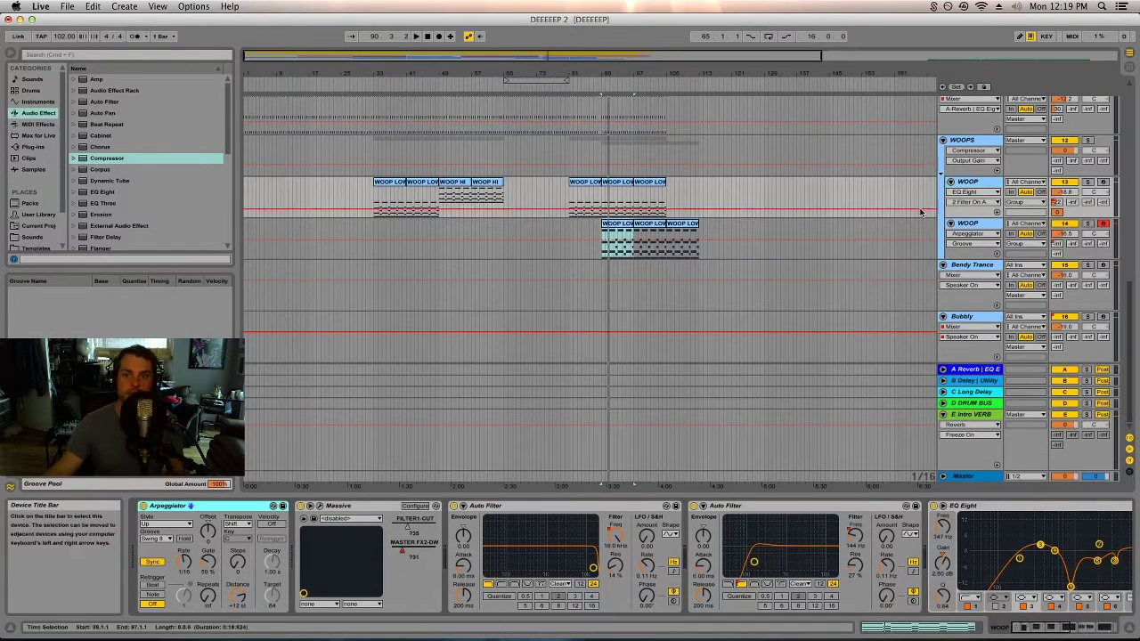
click(326, 514)
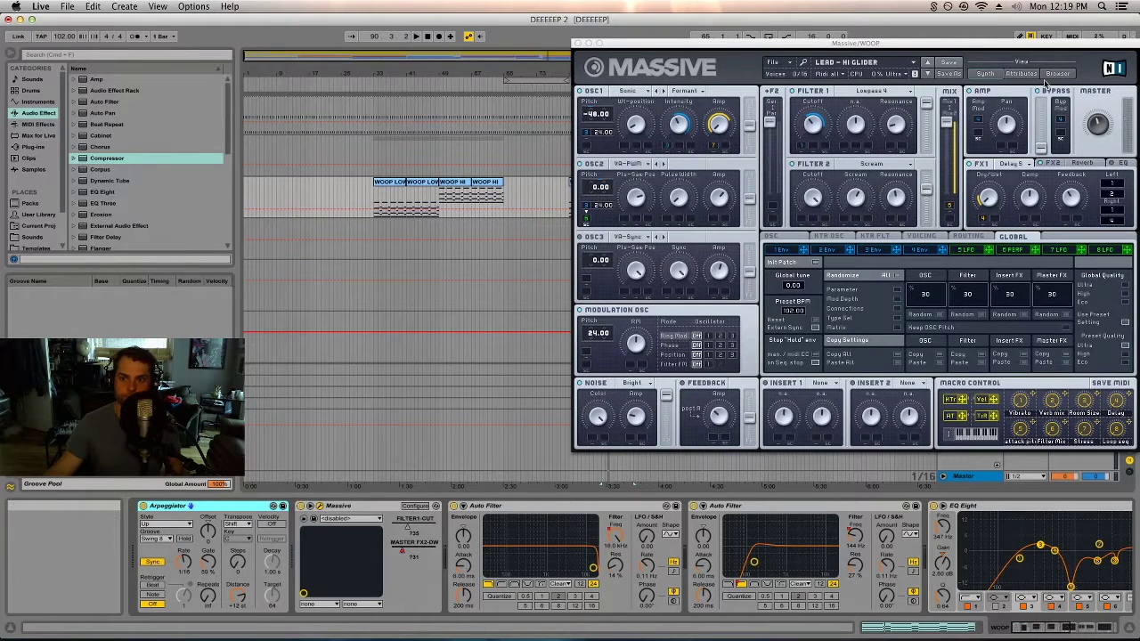
click(1067, 168)
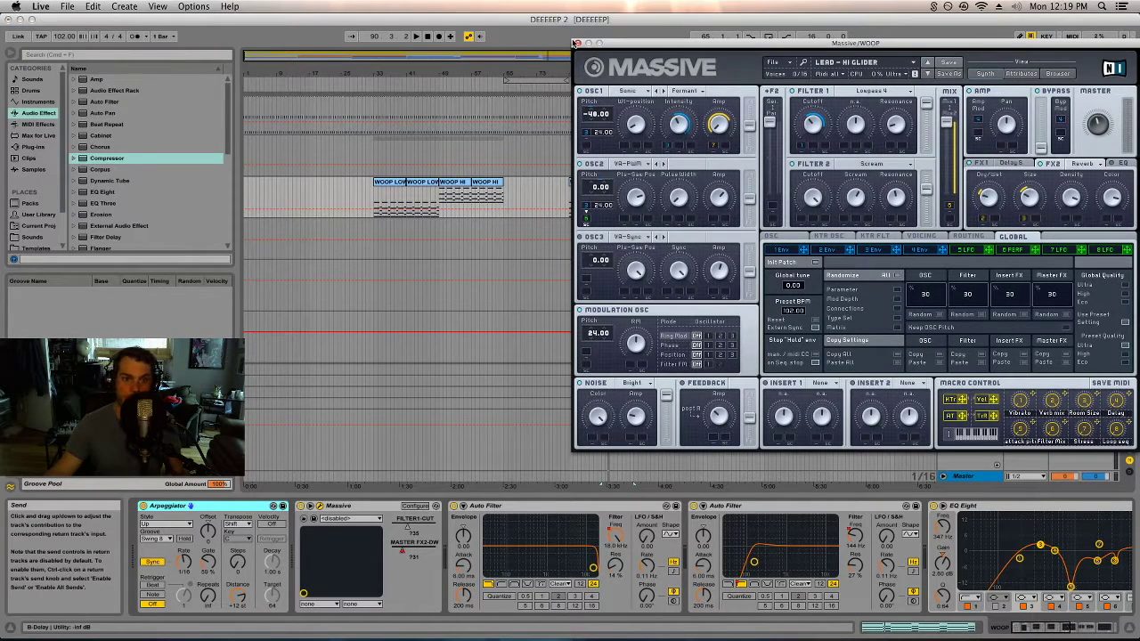
click(575, 43)
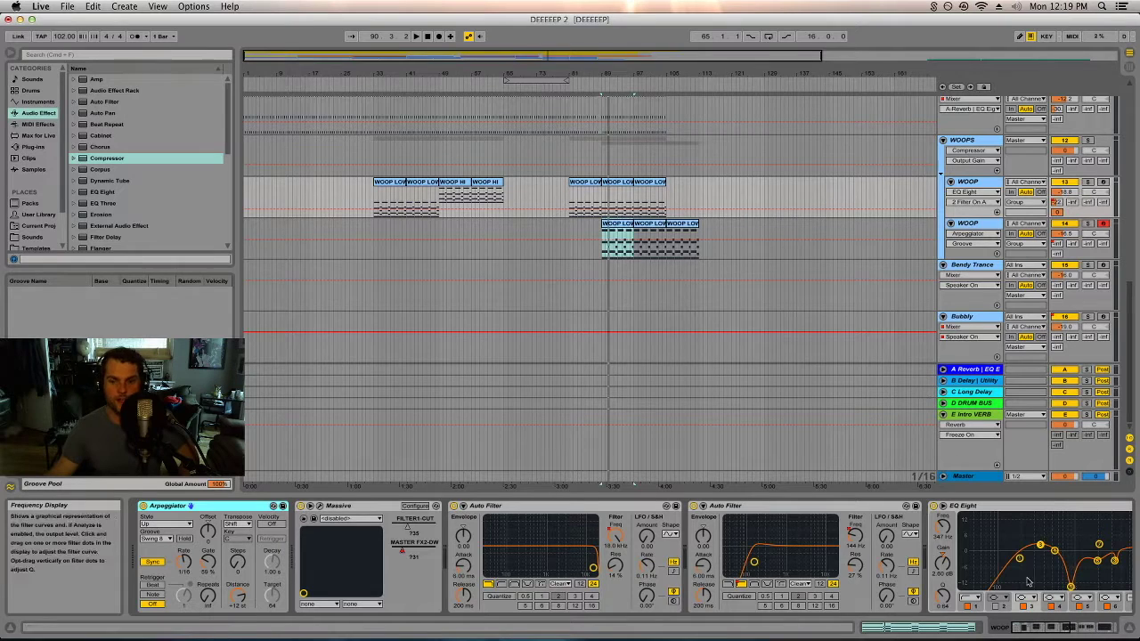
- Select band 5 of the first WOOP track's EQ Eight and compare the curve with the second WOOP track's EQ
scroll(1028, 583, right, 5)
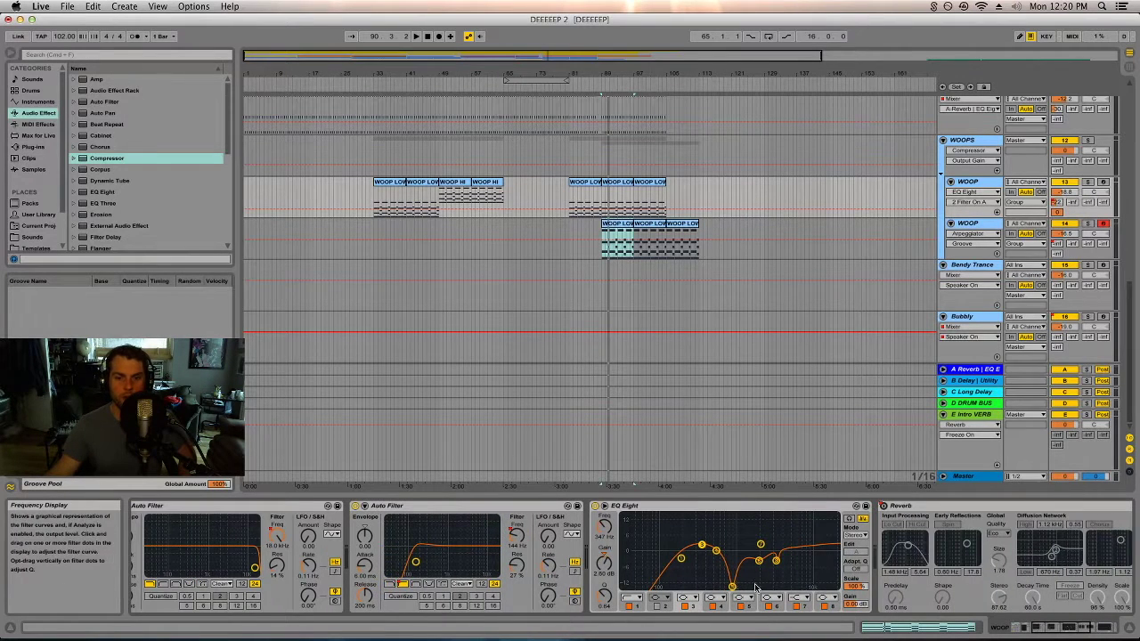
click(761, 558)
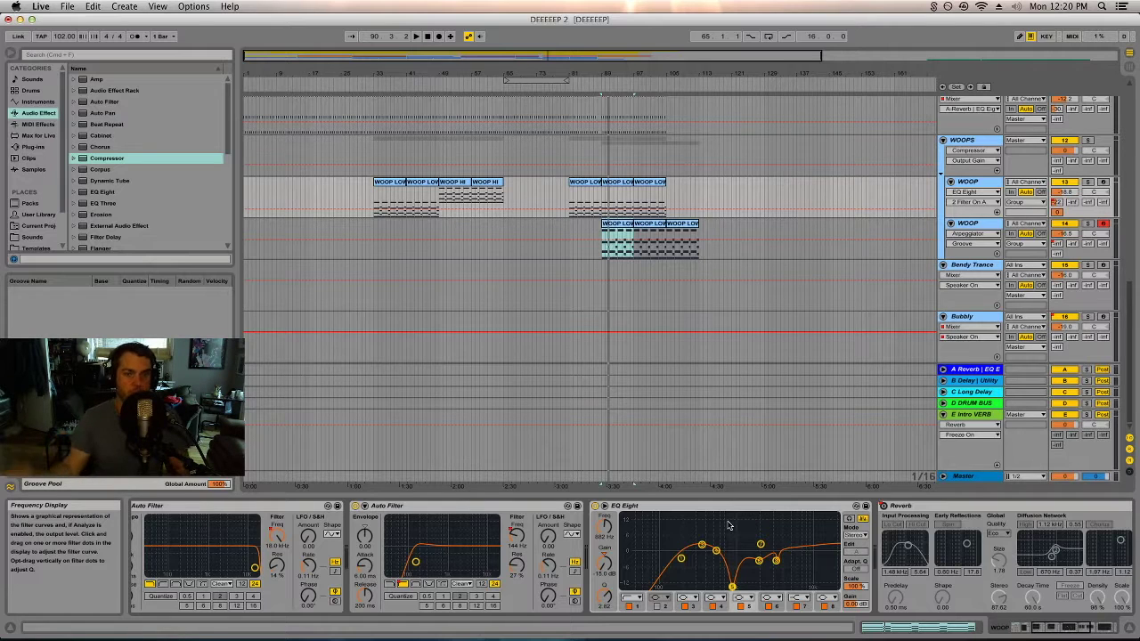
click(611, 225)
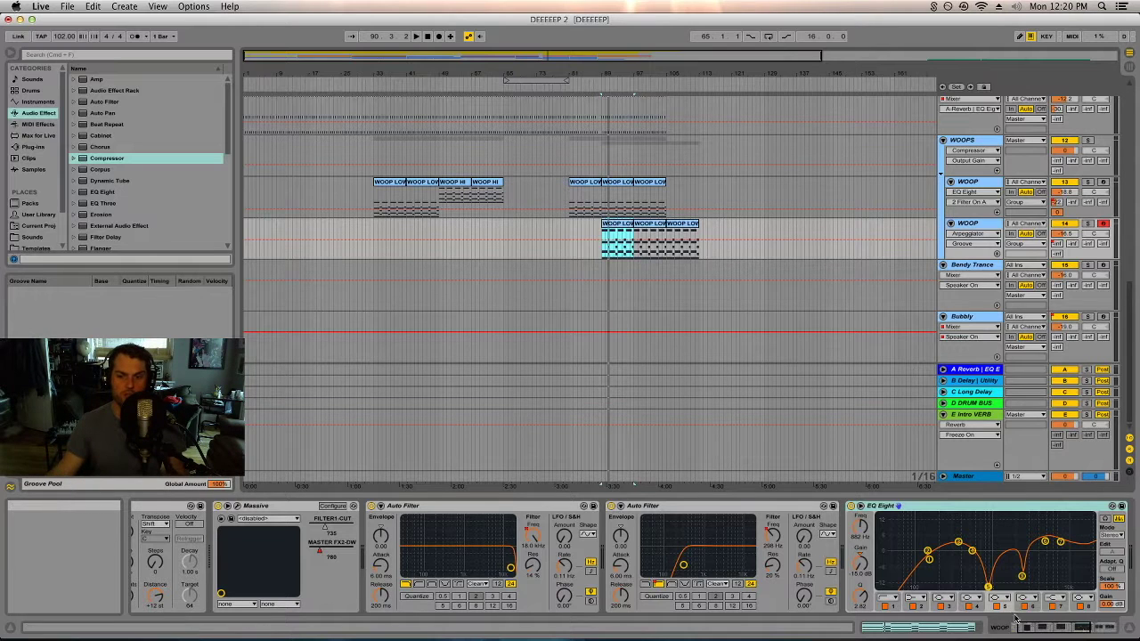
- Play the soloed first WOOP track from bar 89 while boosting EQ Eight band 5's gain, and undo the boost
click(621, 182)
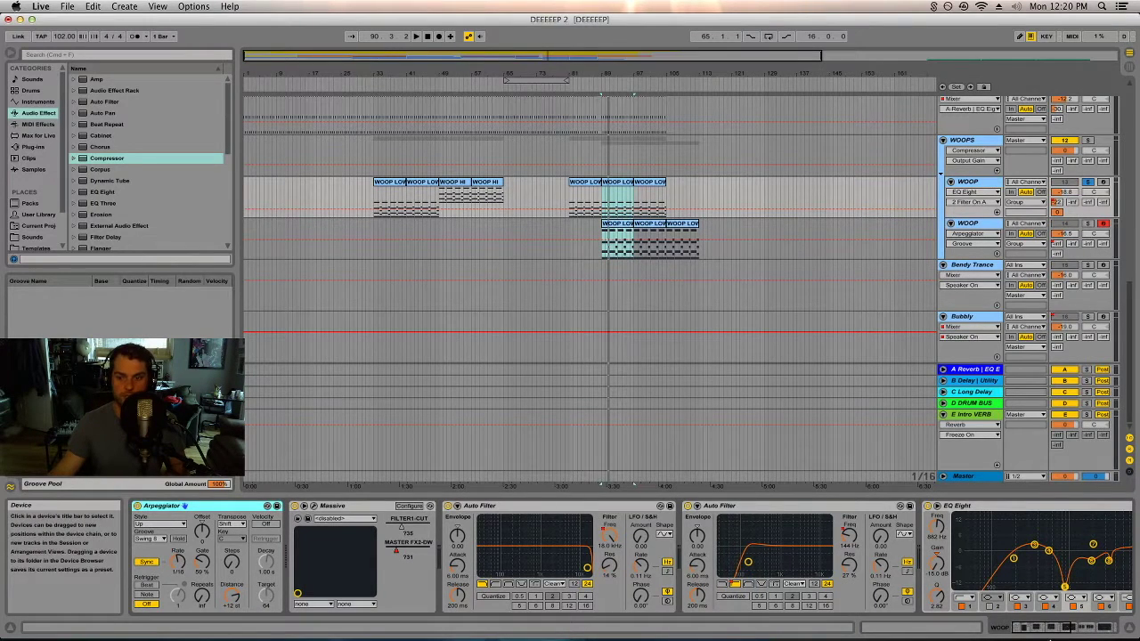
drag(1052, 631, 1071, 630)
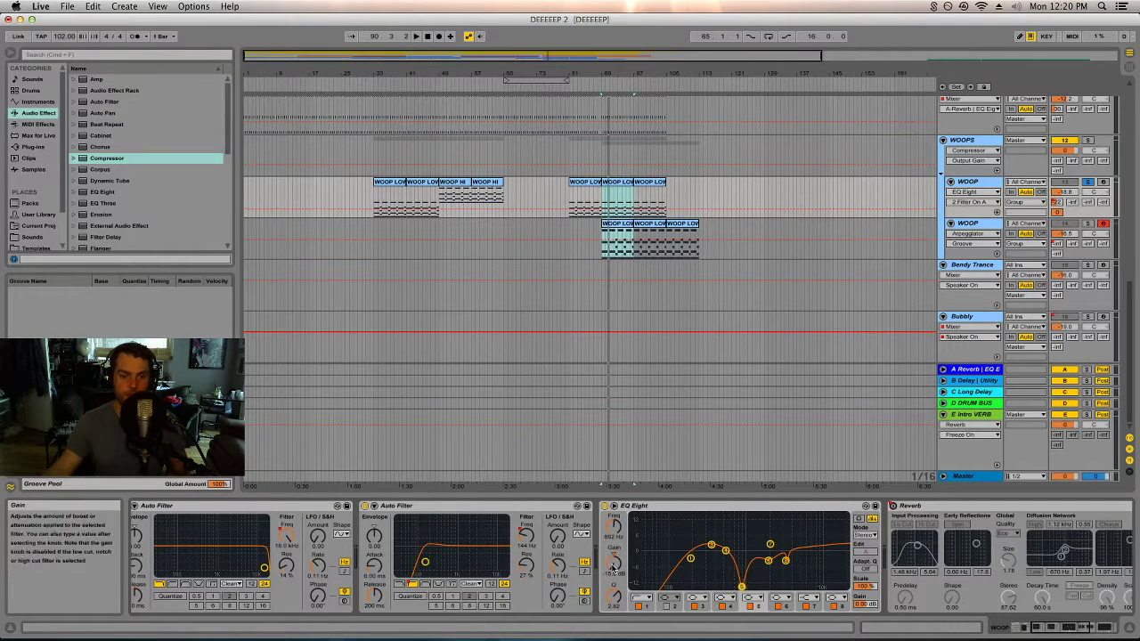
key(space)
drag(613, 567, 612, 534)
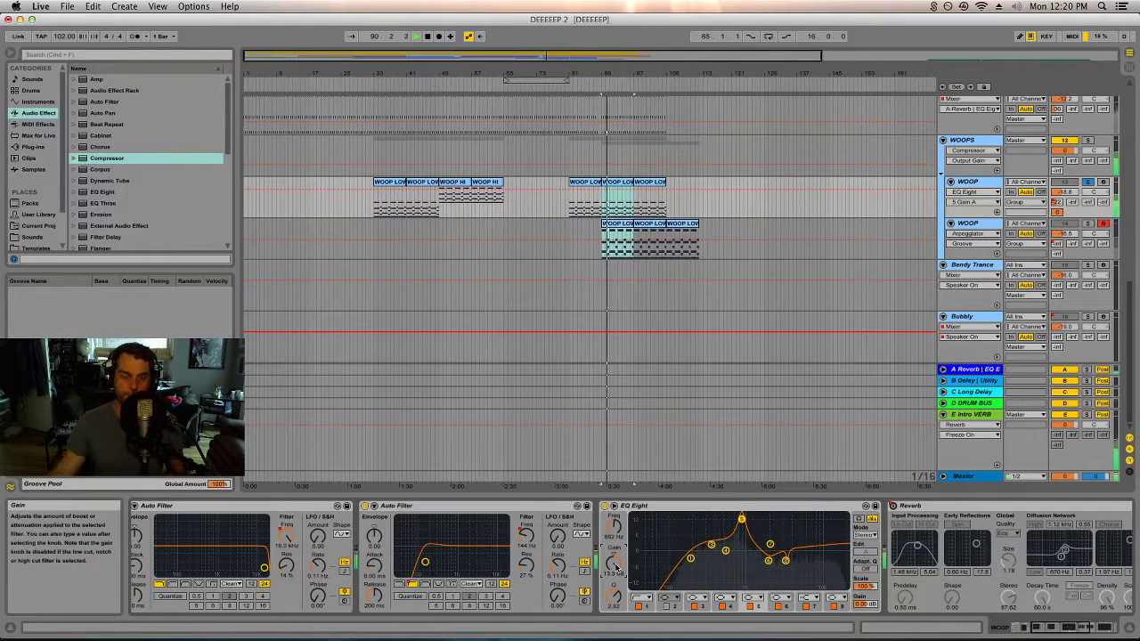
key(super+z)
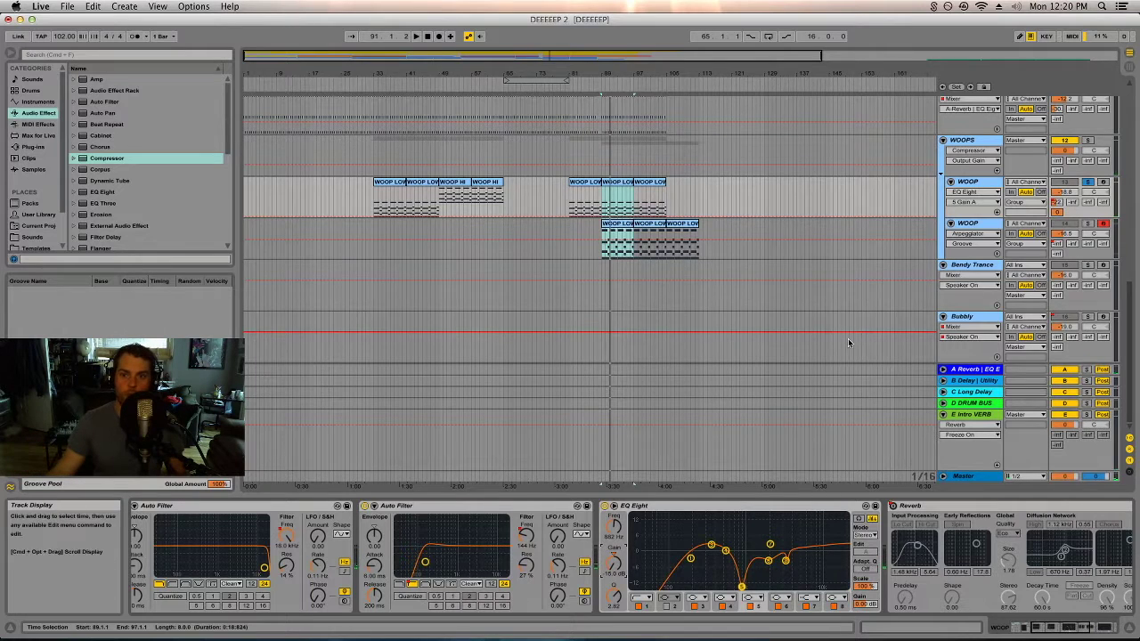
- Unsolo the first WOOP track and examine the first Auto Filter and the sidechained Auto Filter on the Bubbles track
scroll(848, 338, up, 3)
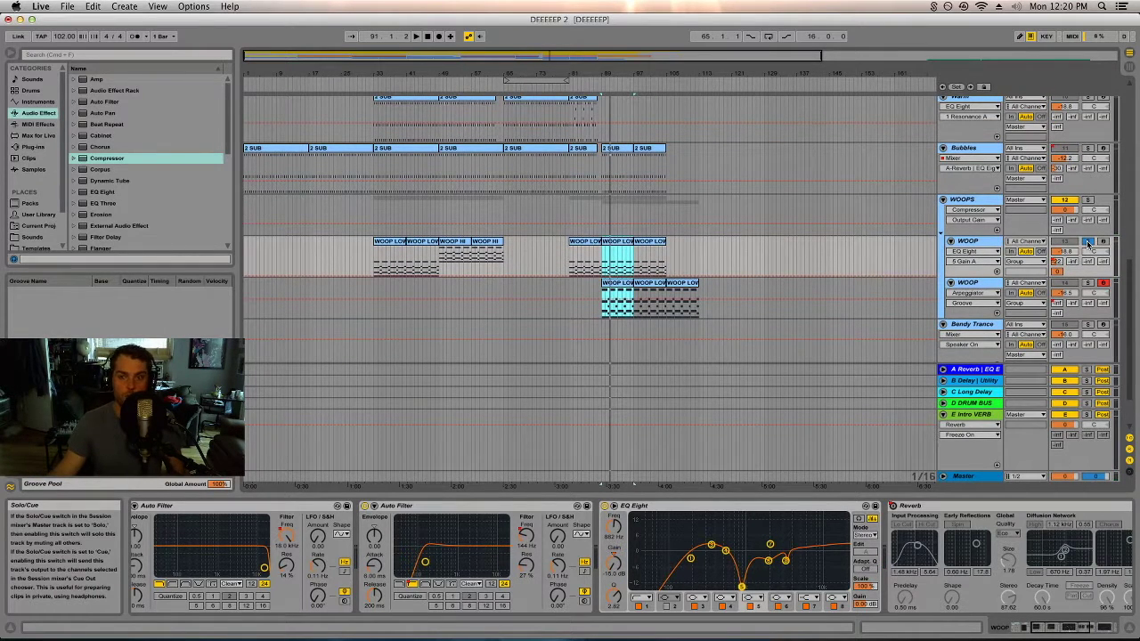
scroll(991, 223, up, 3)
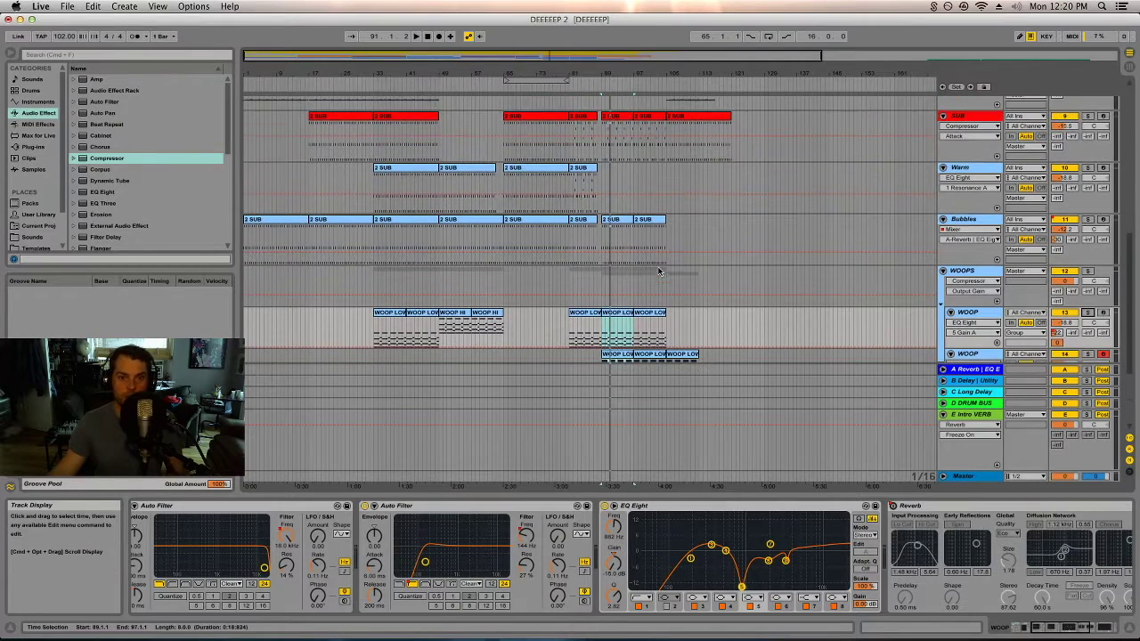
click(989, 223)
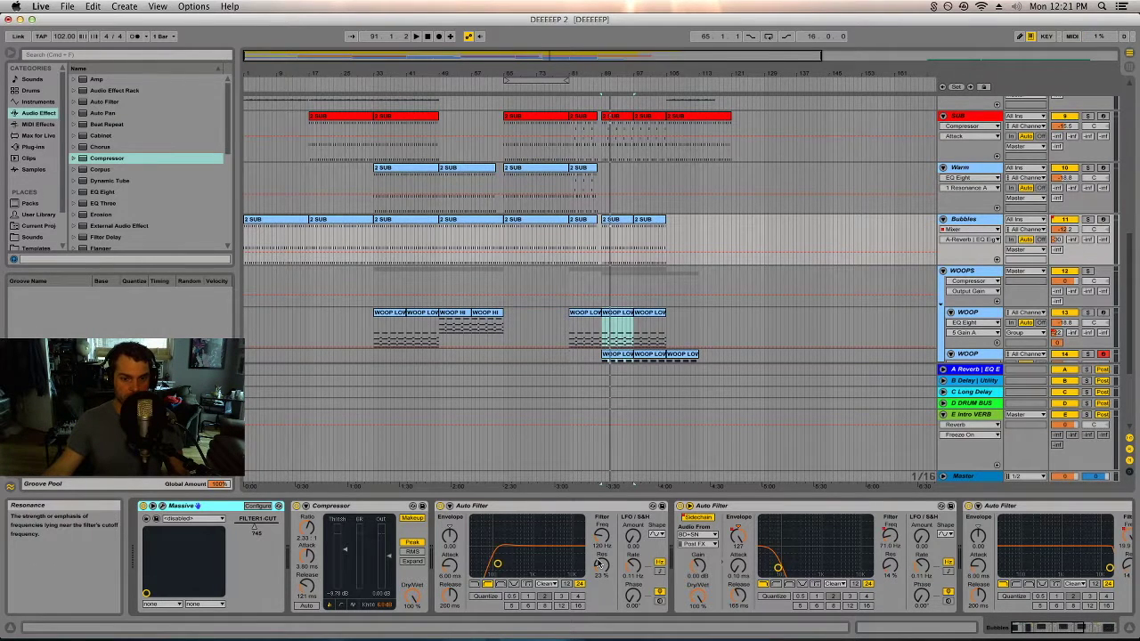
click(513, 510)
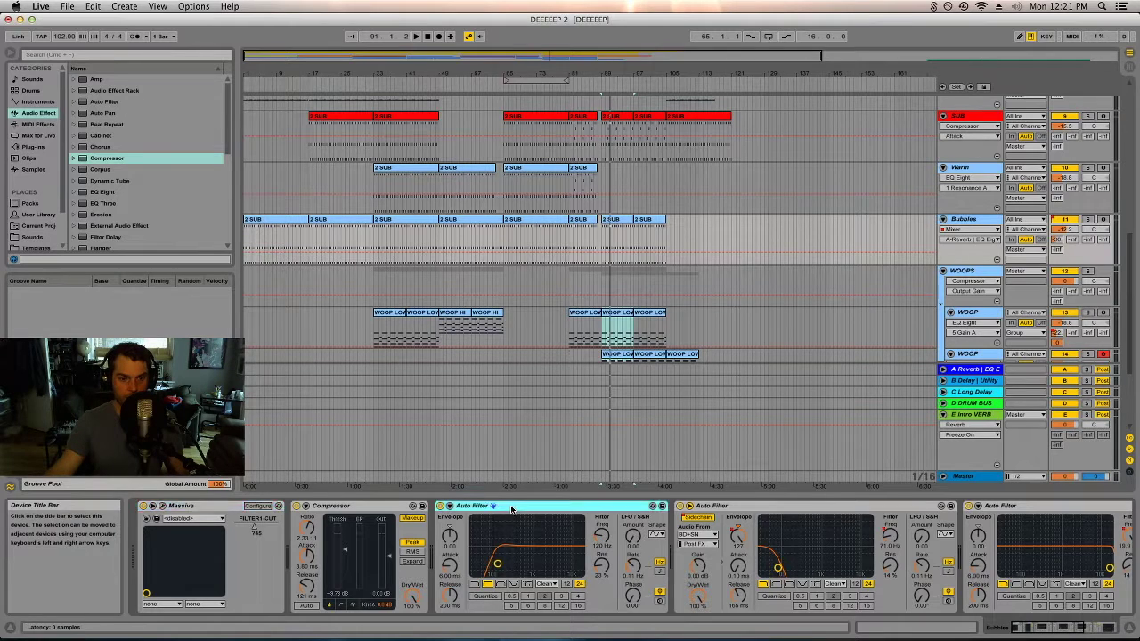
click(603, 567)
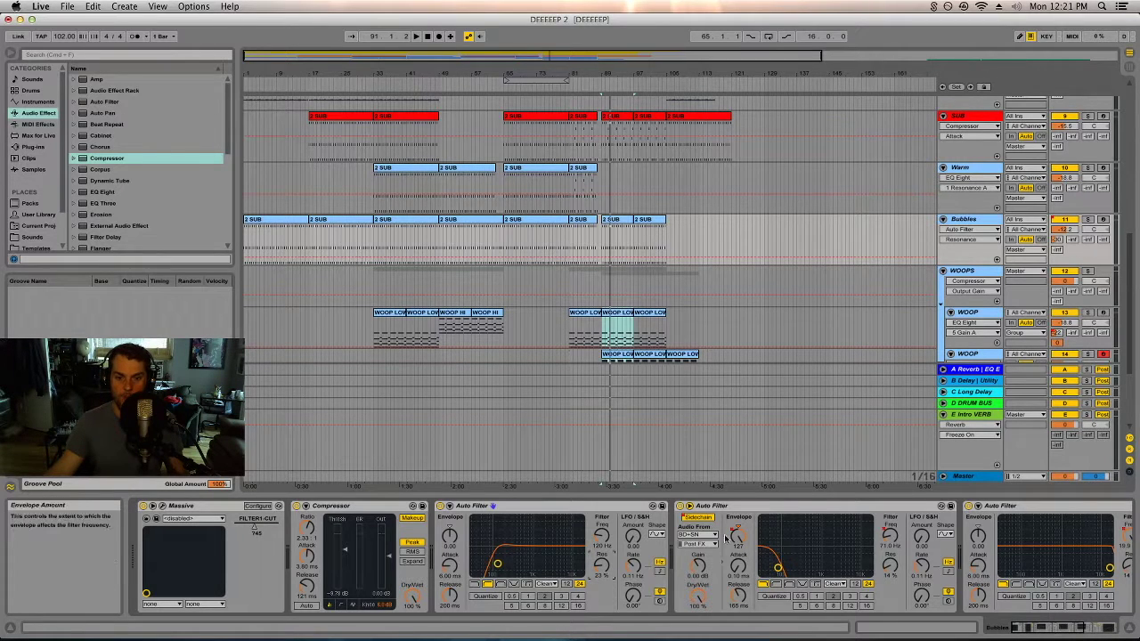
click(738, 506)
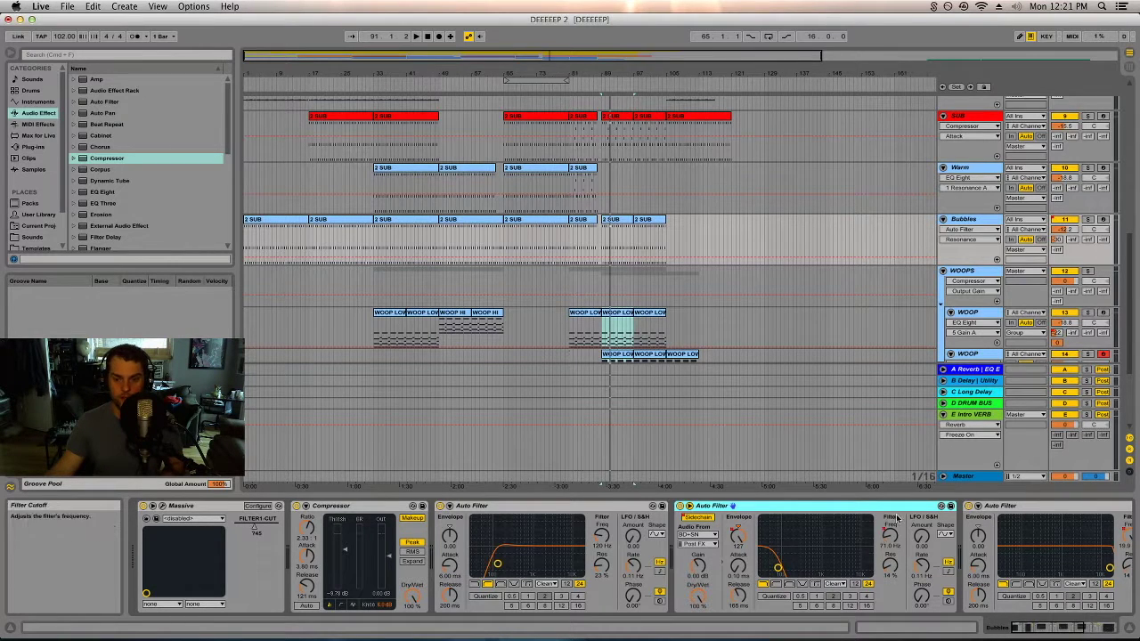
- Play the Bubbles track soloed from bar 89, comparing it with the sidechained Auto Filter bypassed and enabled
click(1087, 220)
key(space)
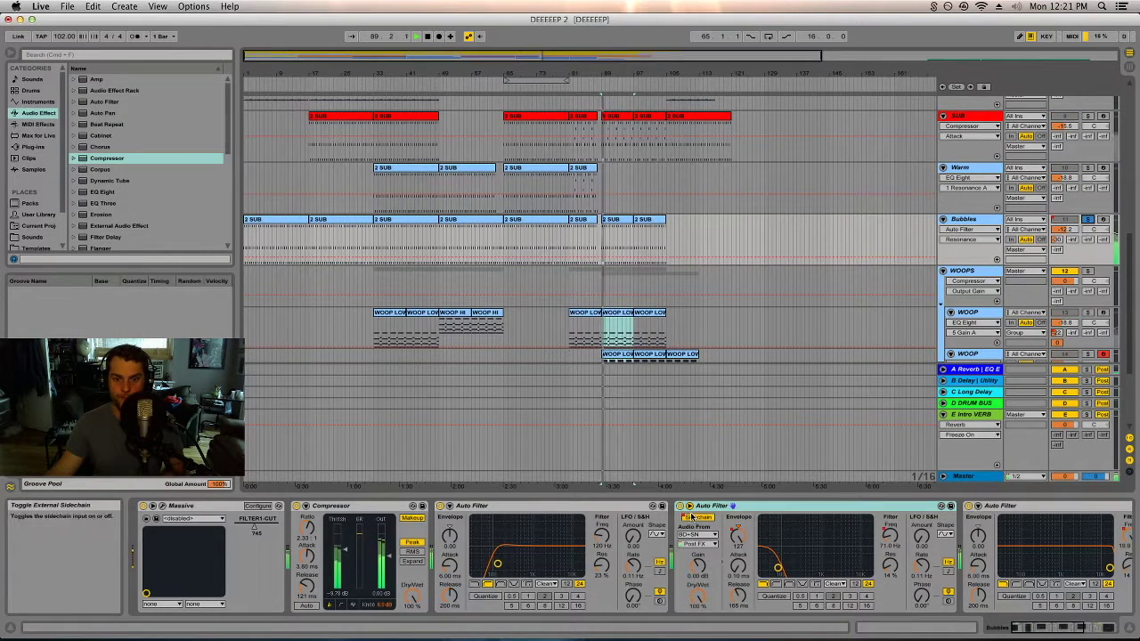
click(679, 506)
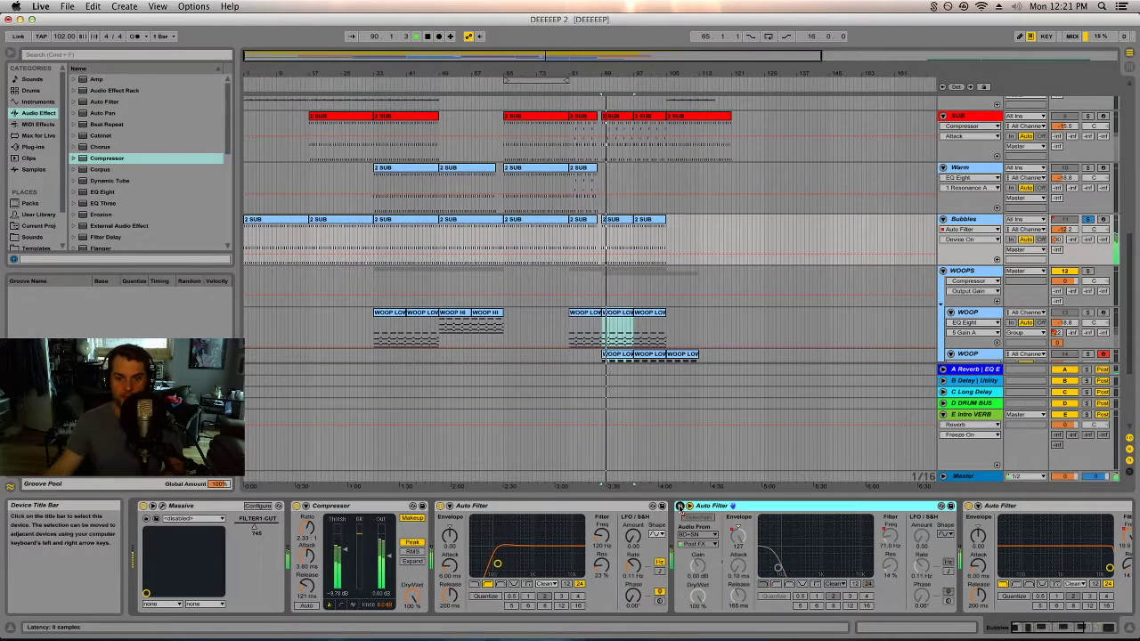
click(679, 506)
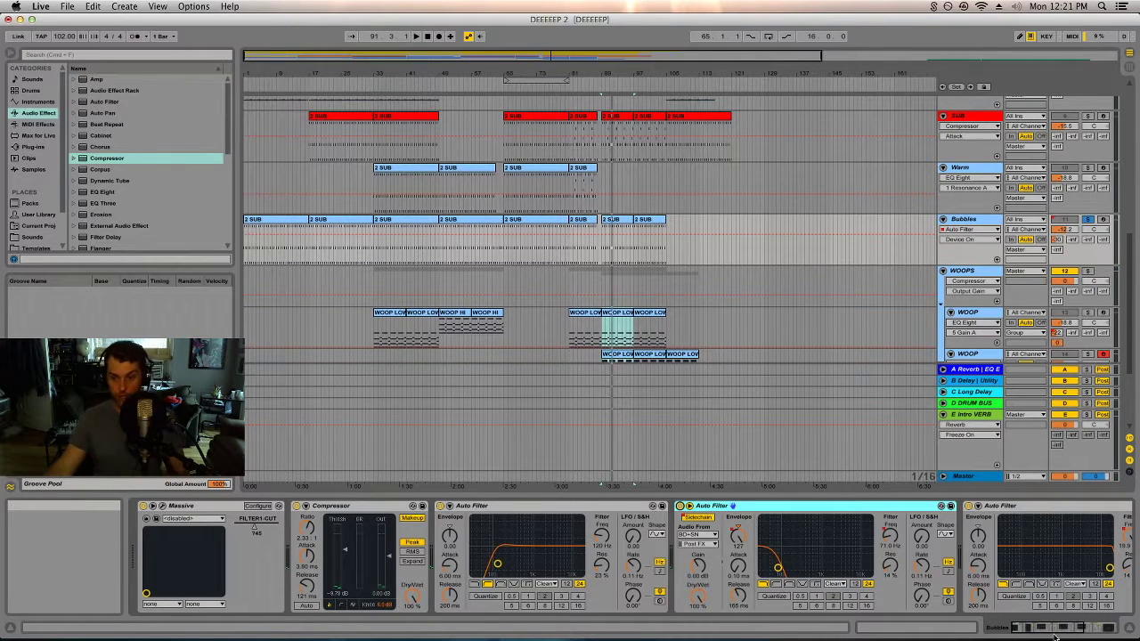
- Examine the sidechained Compressor ending the Bubbles device chain, and show the last Auto Filter's Frequency automation on the track
drag(1053, 633, 1088, 633)
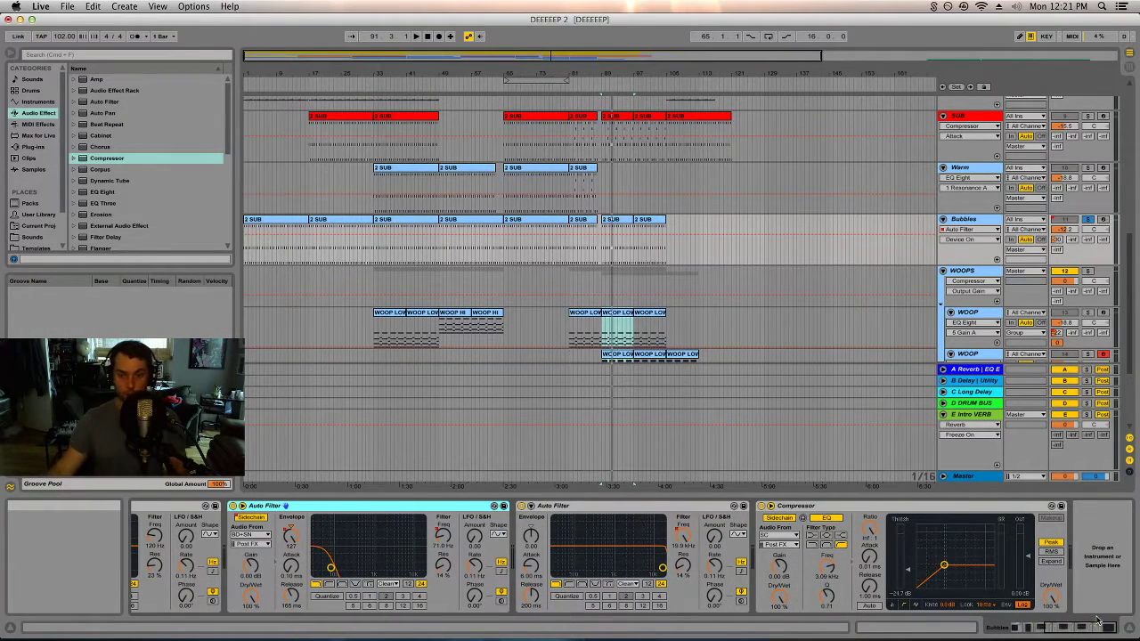
click(873, 506)
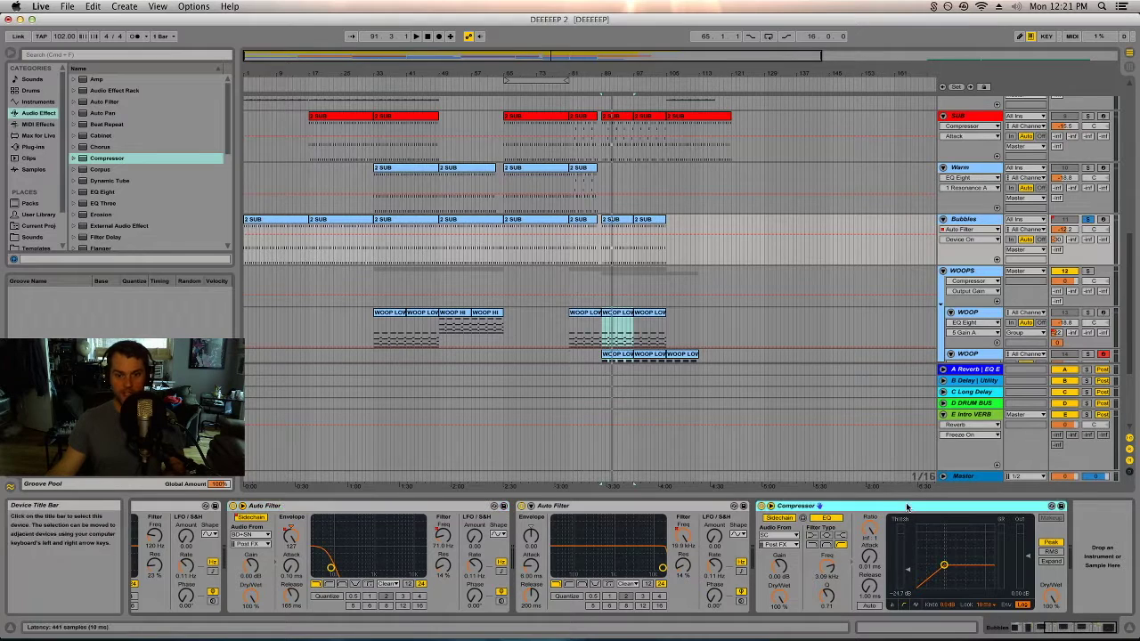
click(683, 507)
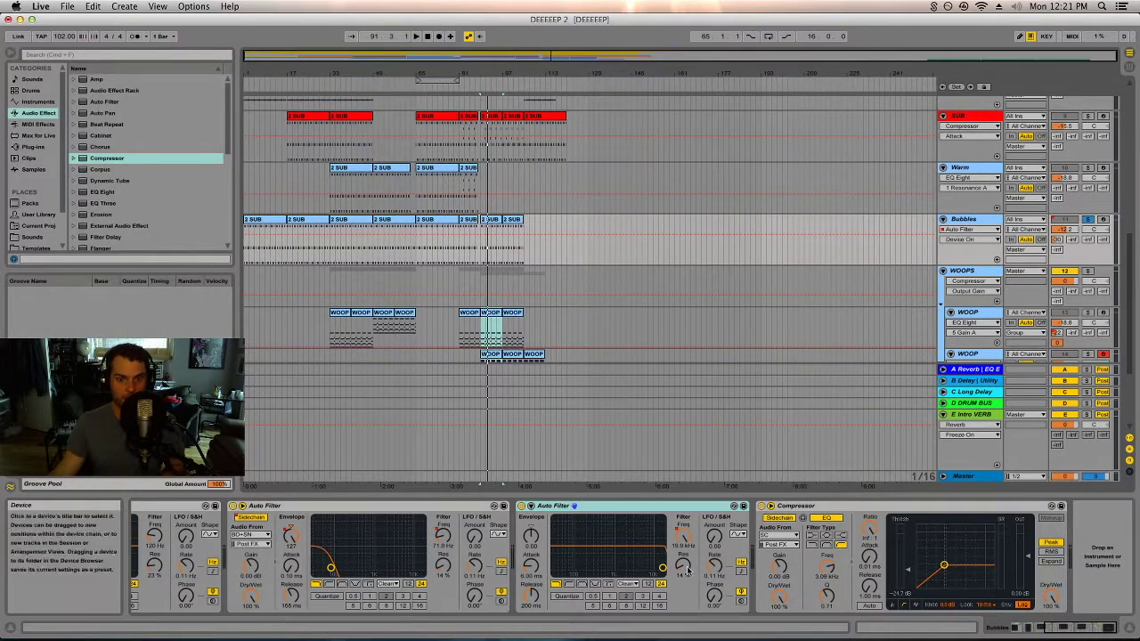
click(682, 535)
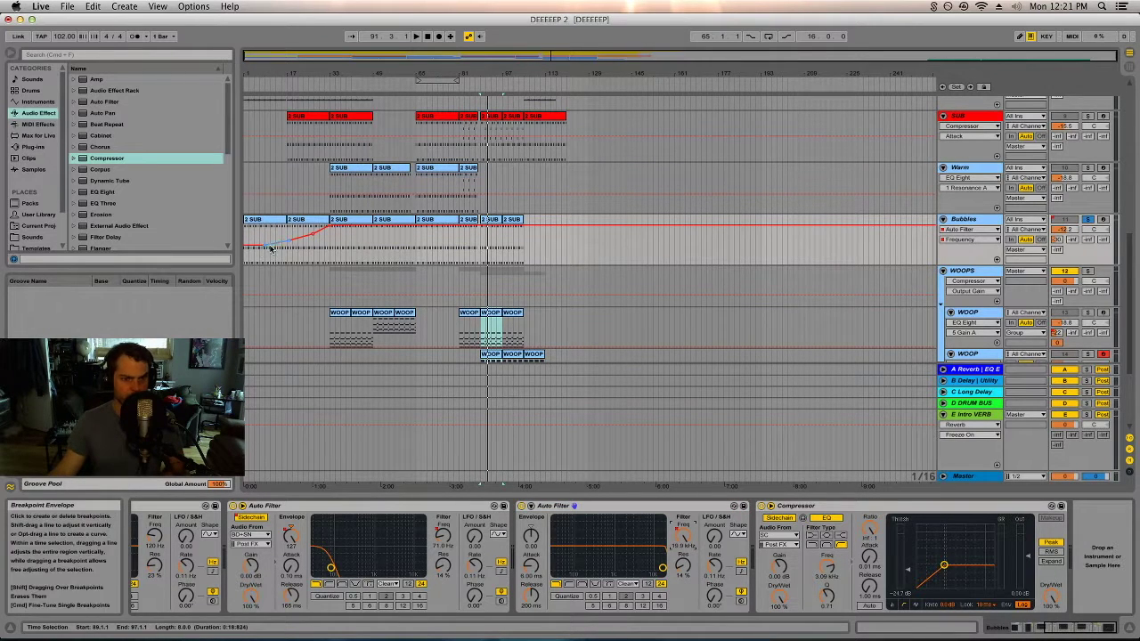
- Show the Warm track's Massive FILTER1-CUT automation and play the track soloed from bar 41 and from bar 49
click(859, 167)
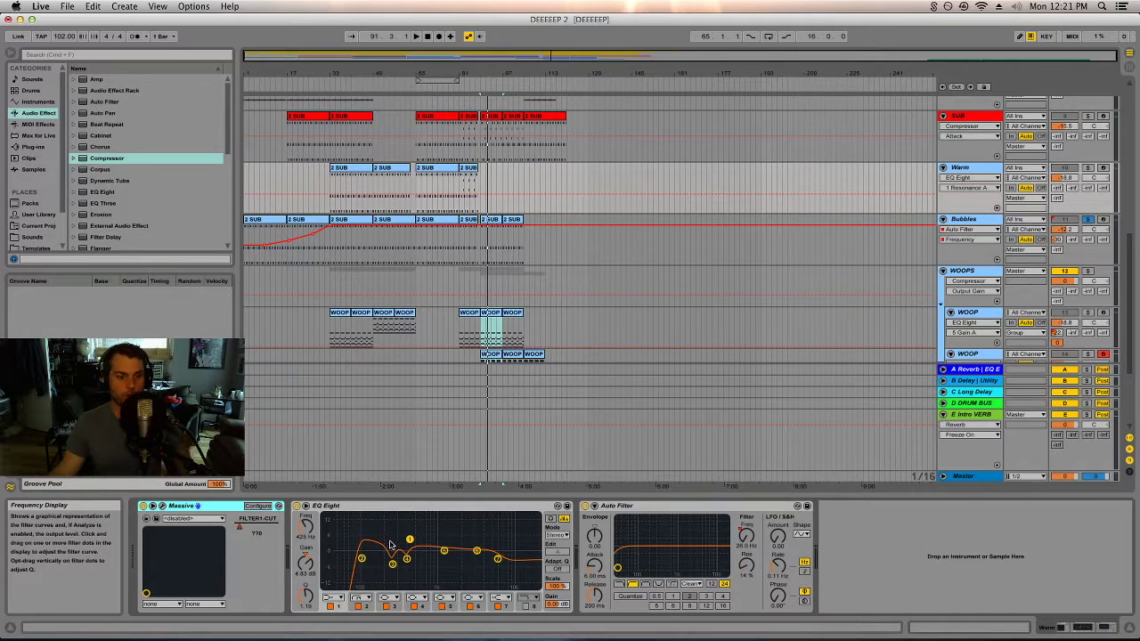
click(241, 535)
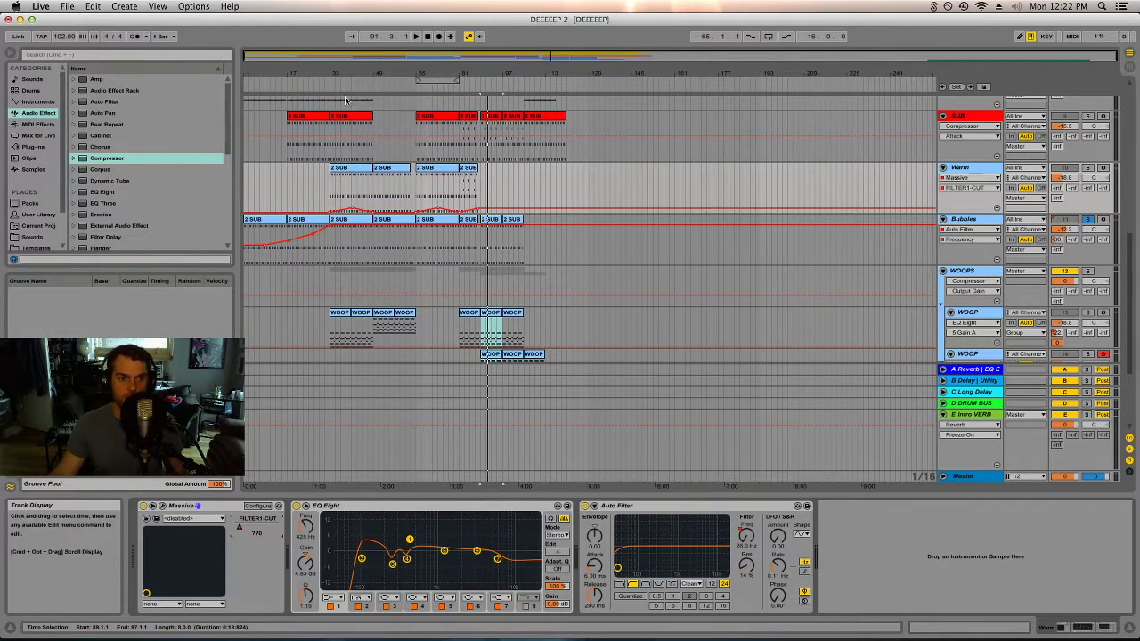
drag(346, 82, 434, 82)
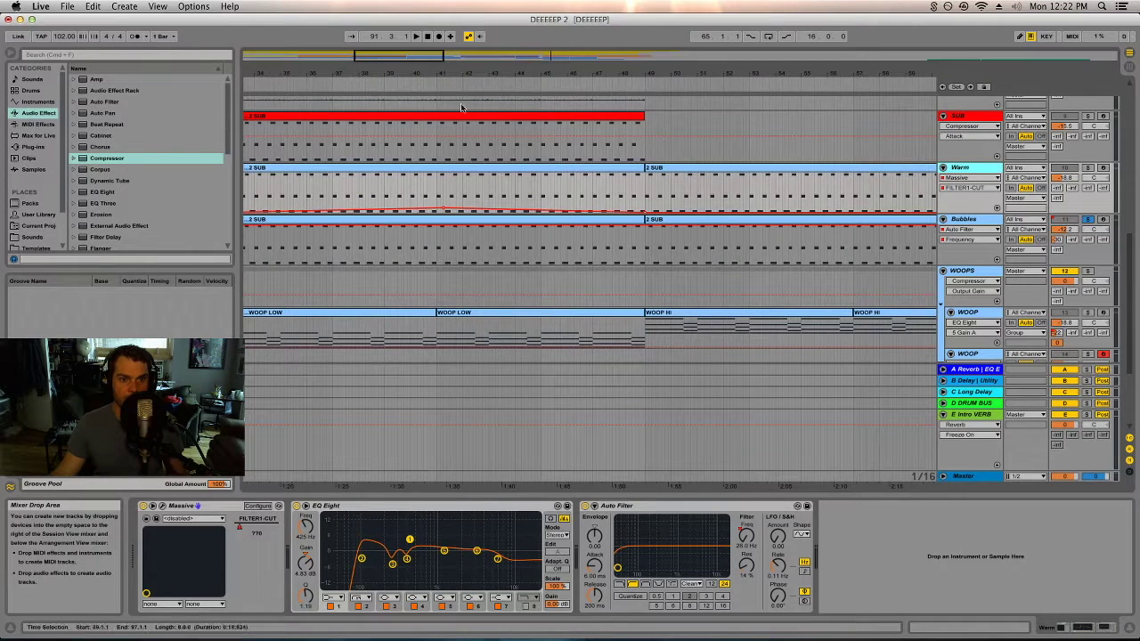
click(434, 83)
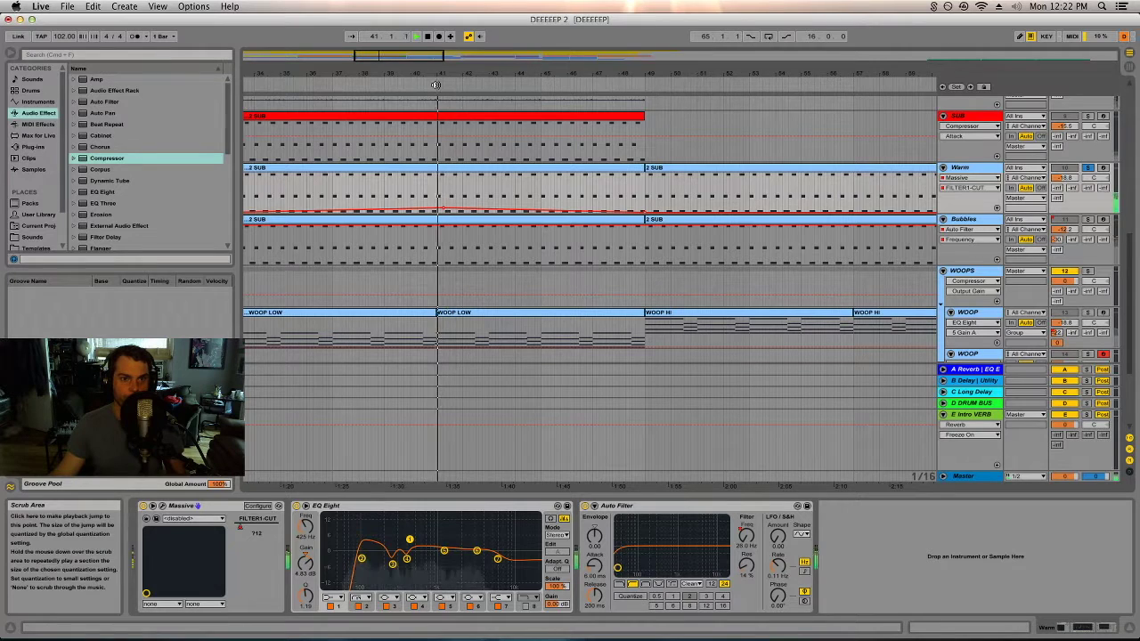
click(649, 77)
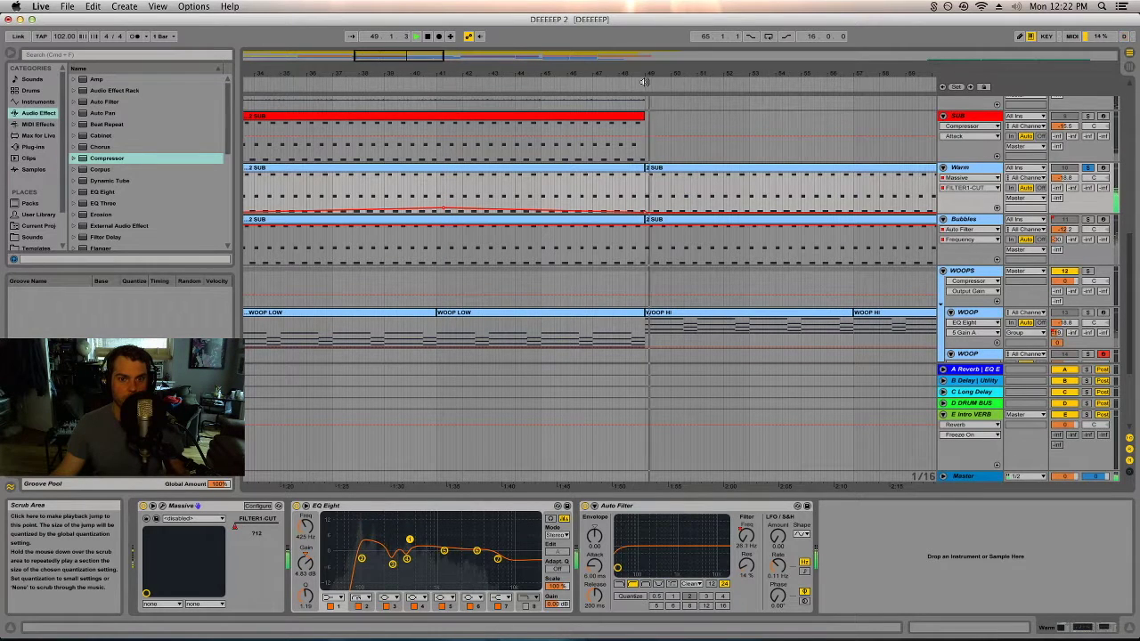
- Unsolo the Warm track, audition a higher FILTER1-CUT automation peak at bar 41 in the full mix, and undo the peak change
scroll(534, 223, up, 2)
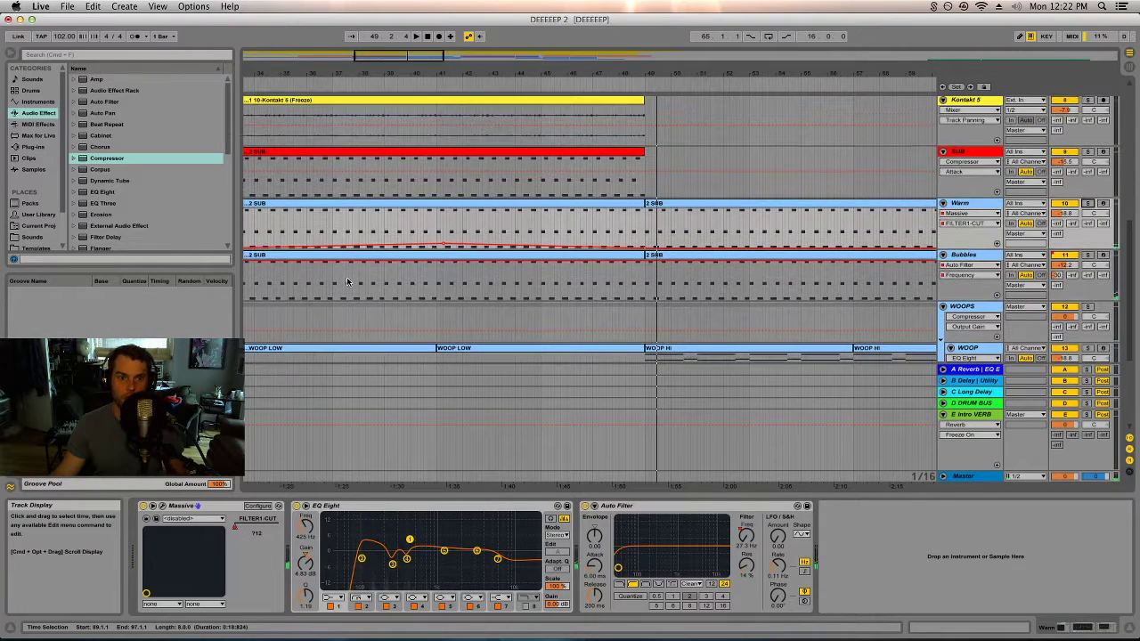
drag(445, 247, 445, 218)
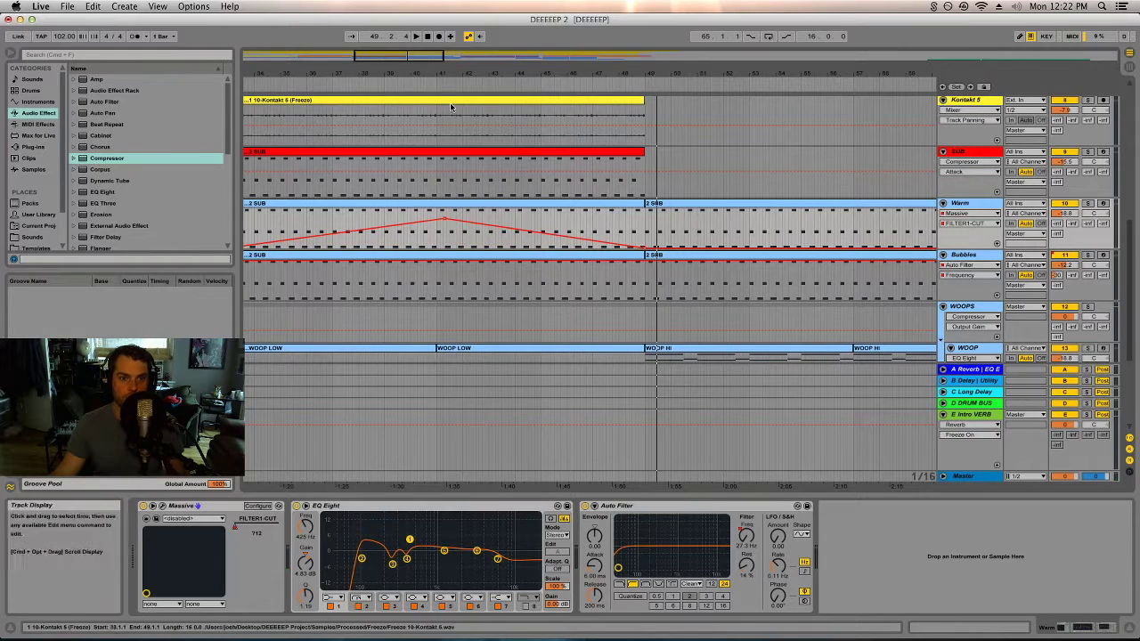
click(1088, 204)
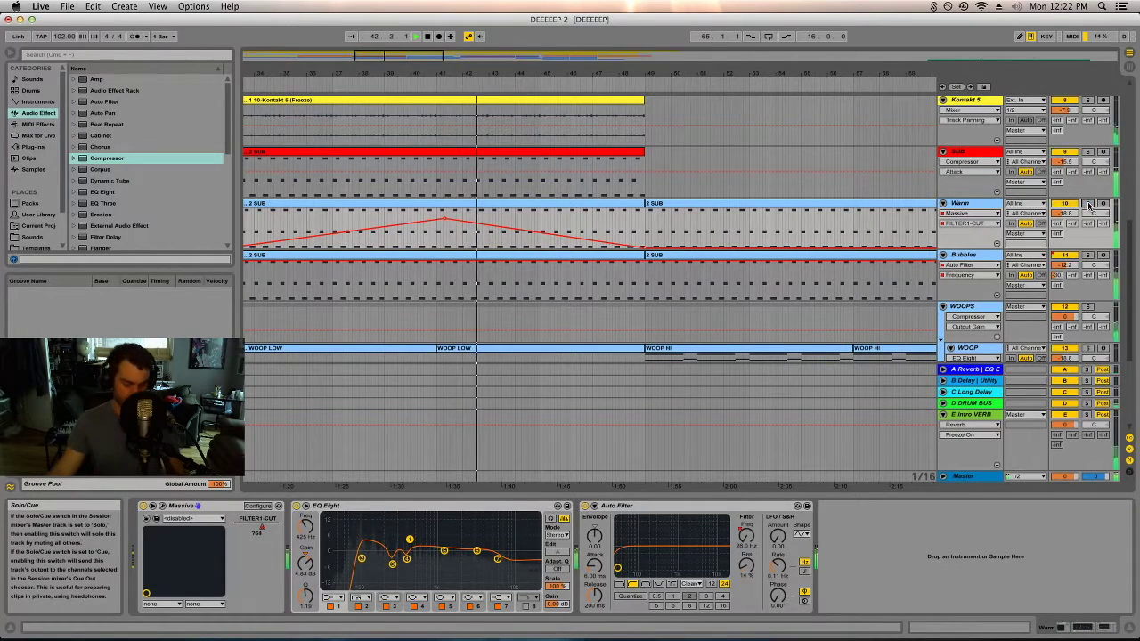
key(space)
key(super+z)
- Examine the device chains of the SUB, Kontakt 5 and Drums tracks, including the Drums track's Auto Filters and EQ Eight
drag(460, 75, 461, 55)
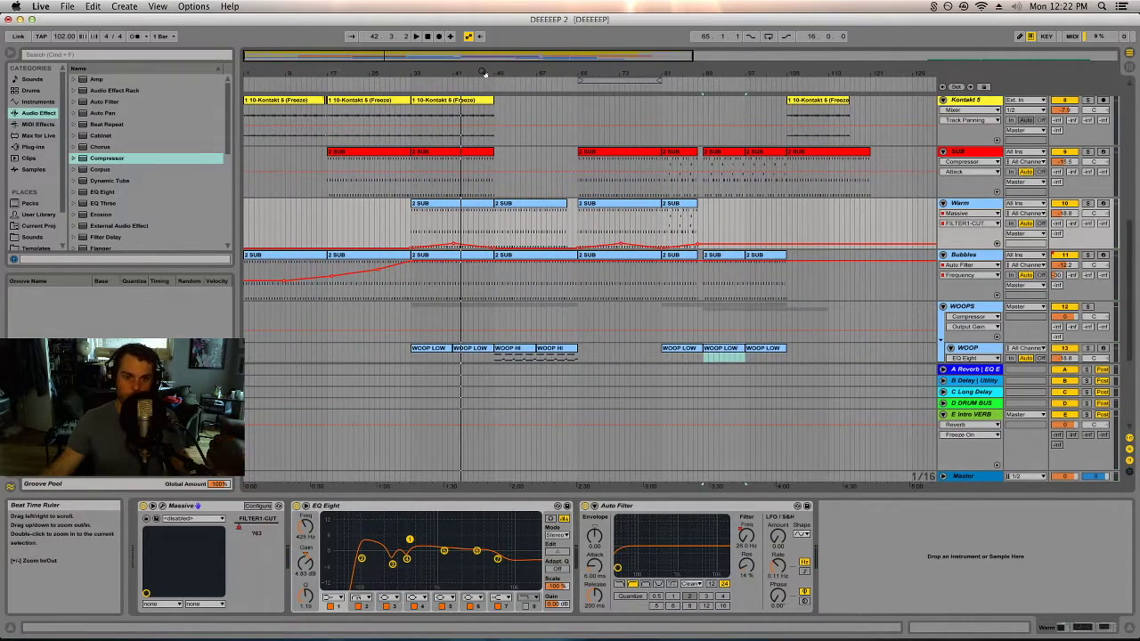
scroll(546, 306, up, 2)
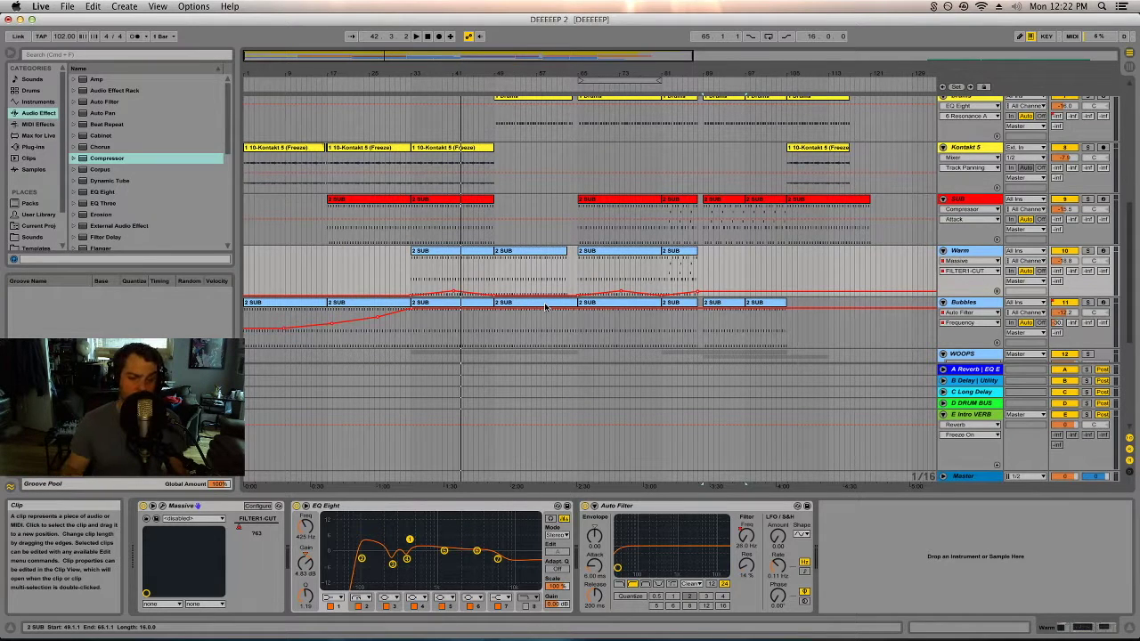
click(958, 199)
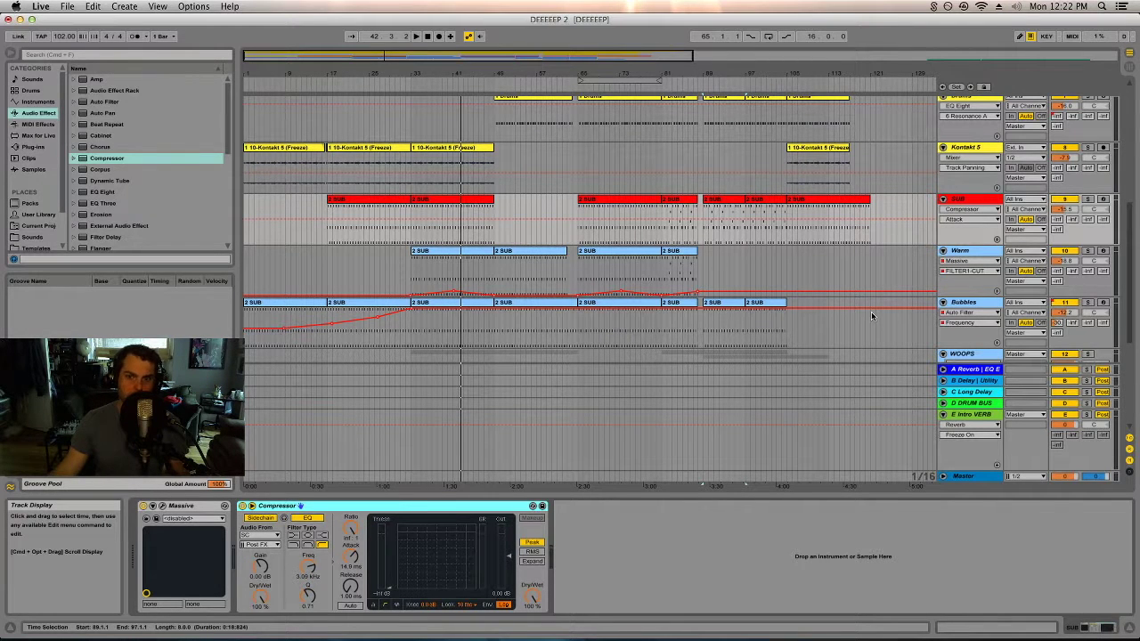
scroll(871, 312, up, 5)
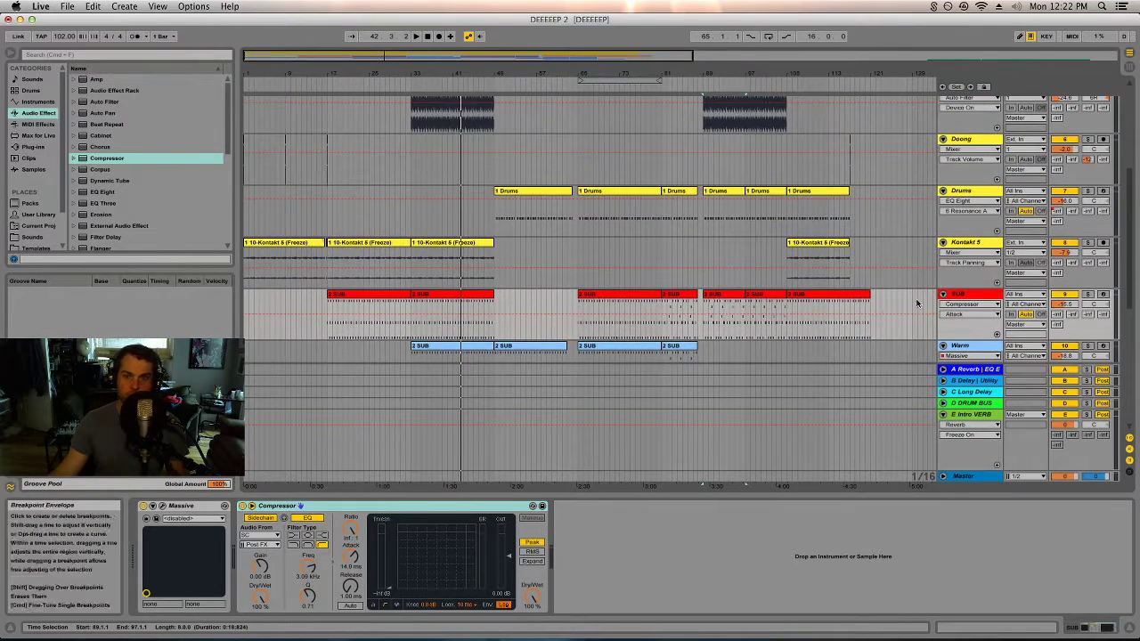
click(965, 278)
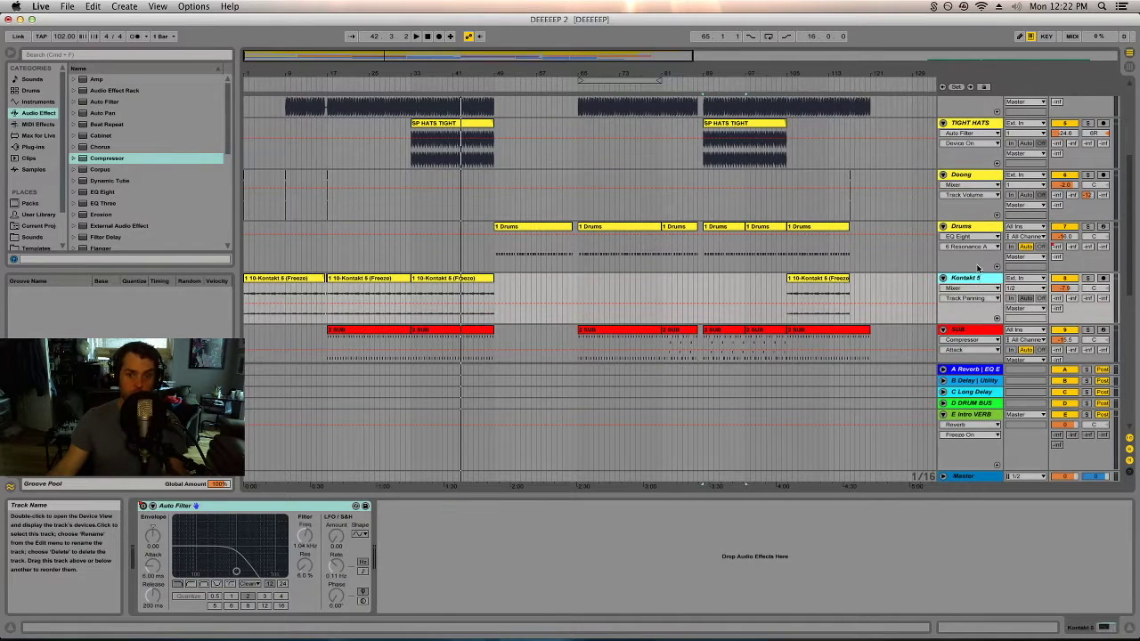
click(973, 228)
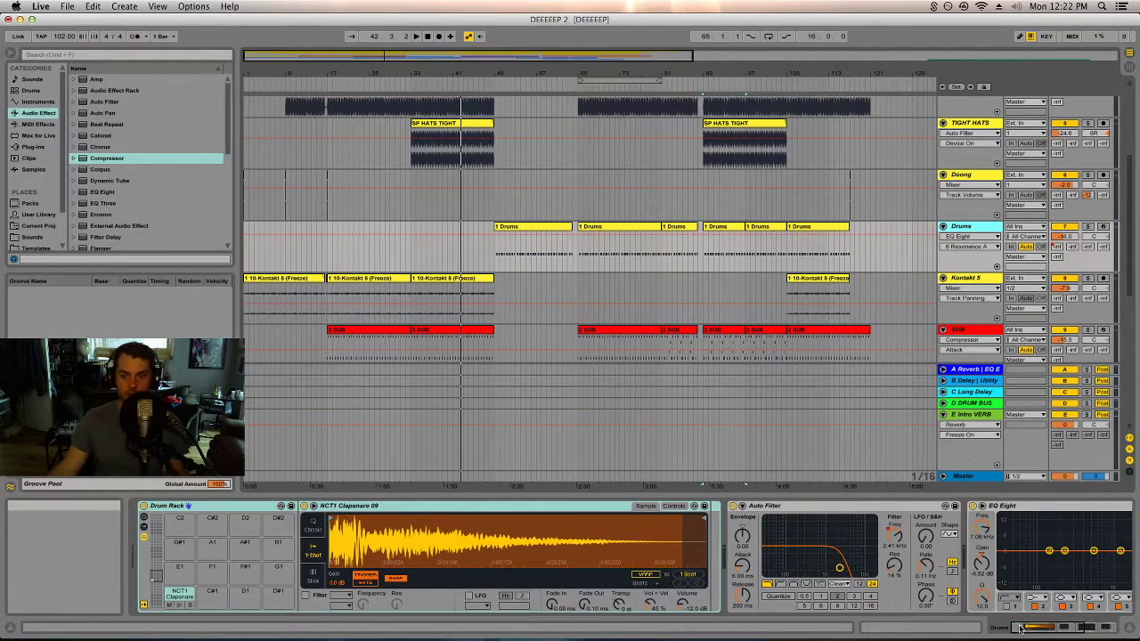
scroll(736, 542, down, 5)
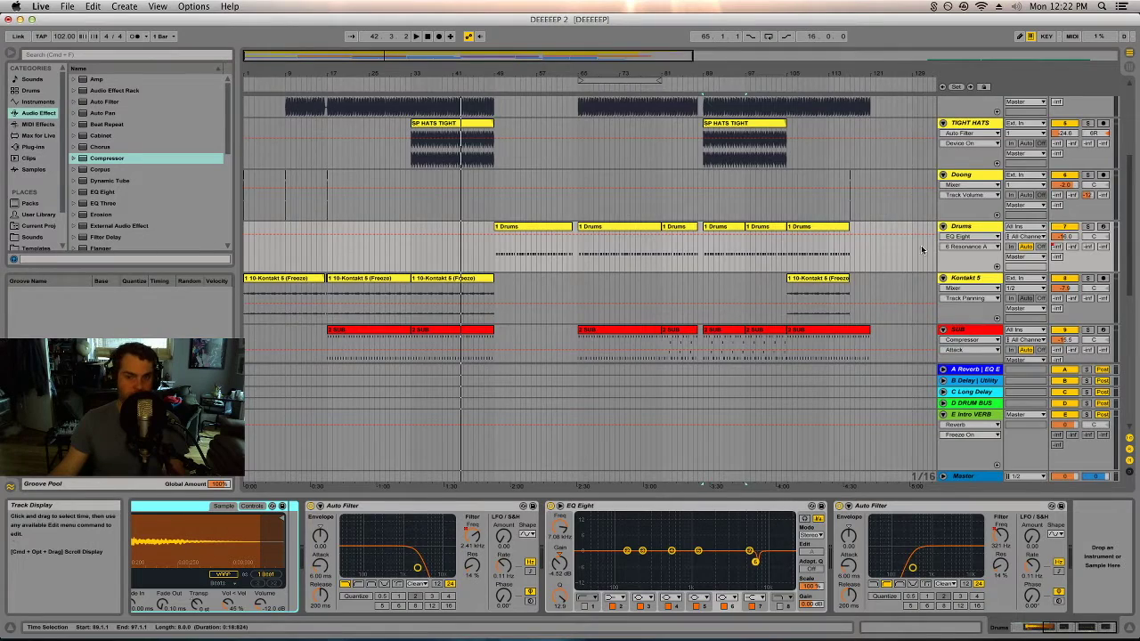
- Show the TIGHT HATS track's two Auto Filters and Saturator, and look over the drum tracks up to SC
scroll(868, 334, up, 3)
click(822, 264)
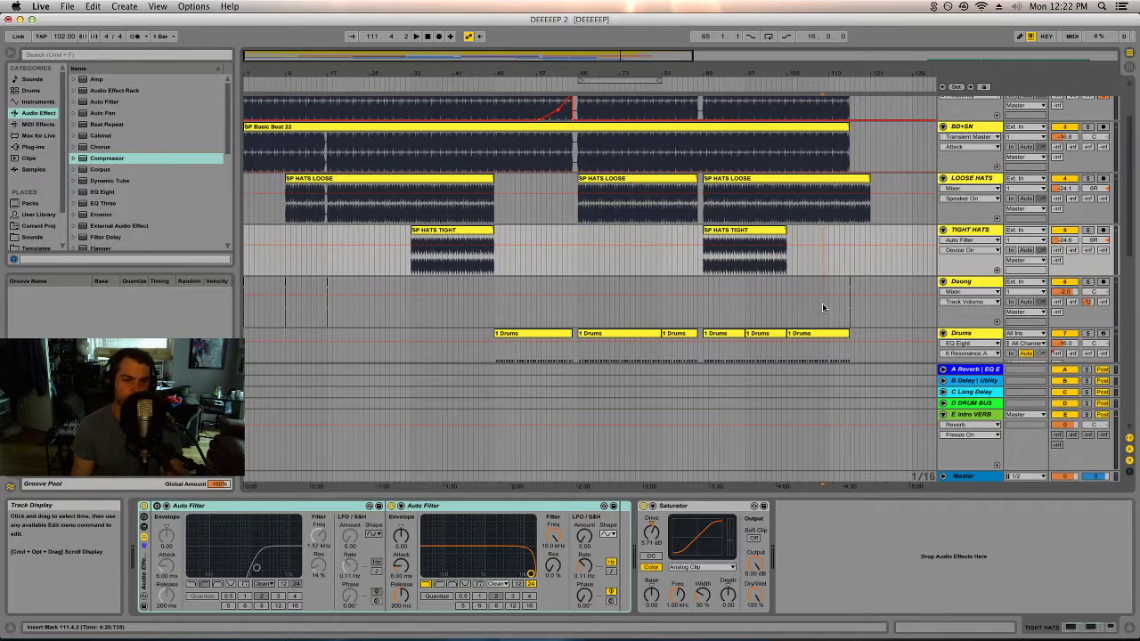
scroll(747, 285, up, 3)
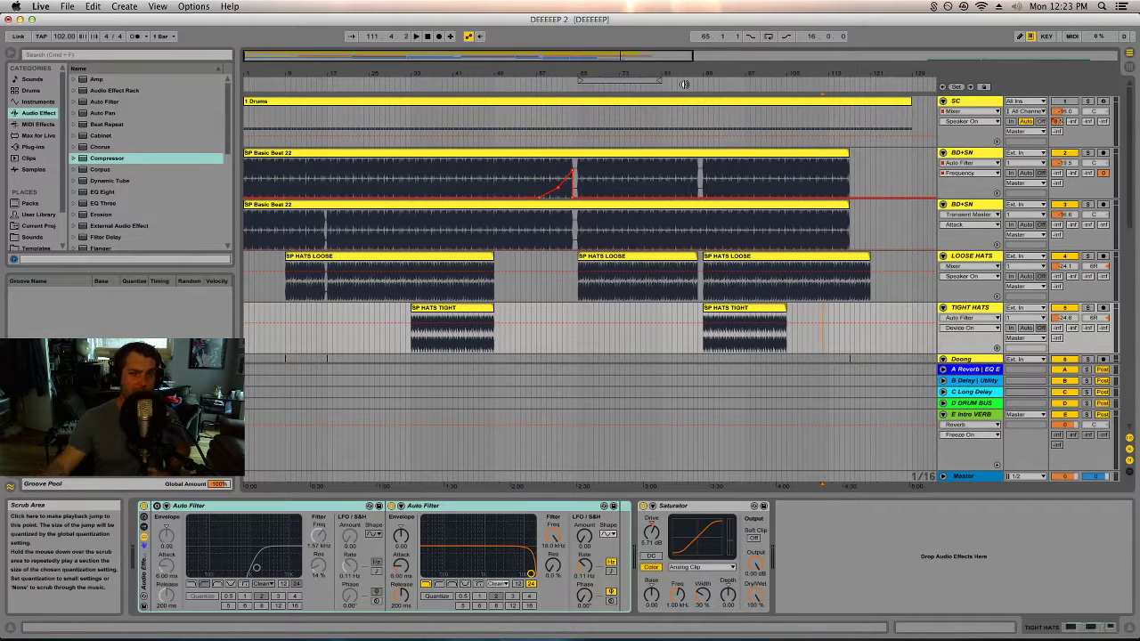
- Review the arrangement's tracks down to Bubbly, and show the upper BD+SN track's device chain with the insert marker at bar 84
scroll(668, 147, down, 15)
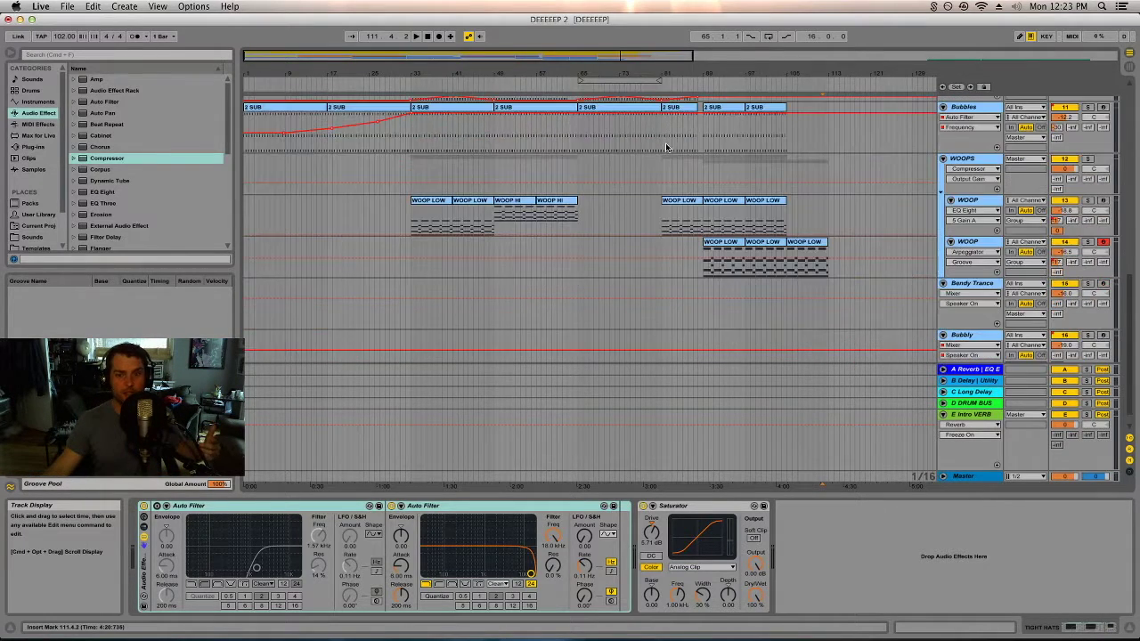
scroll(665, 151, up, 15)
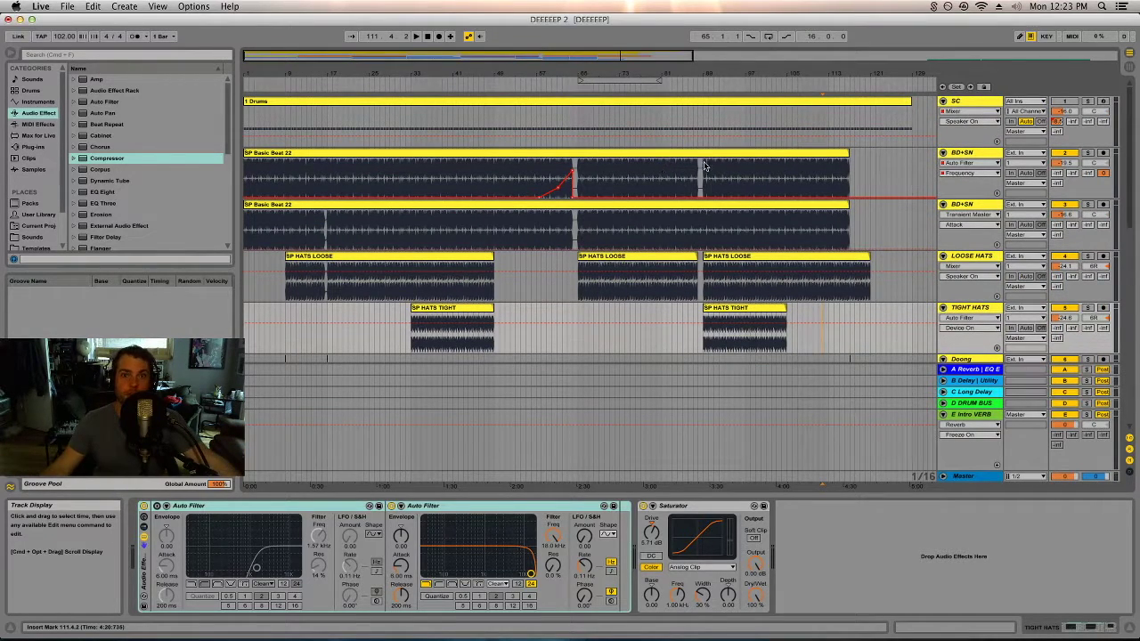
click(677, 181)
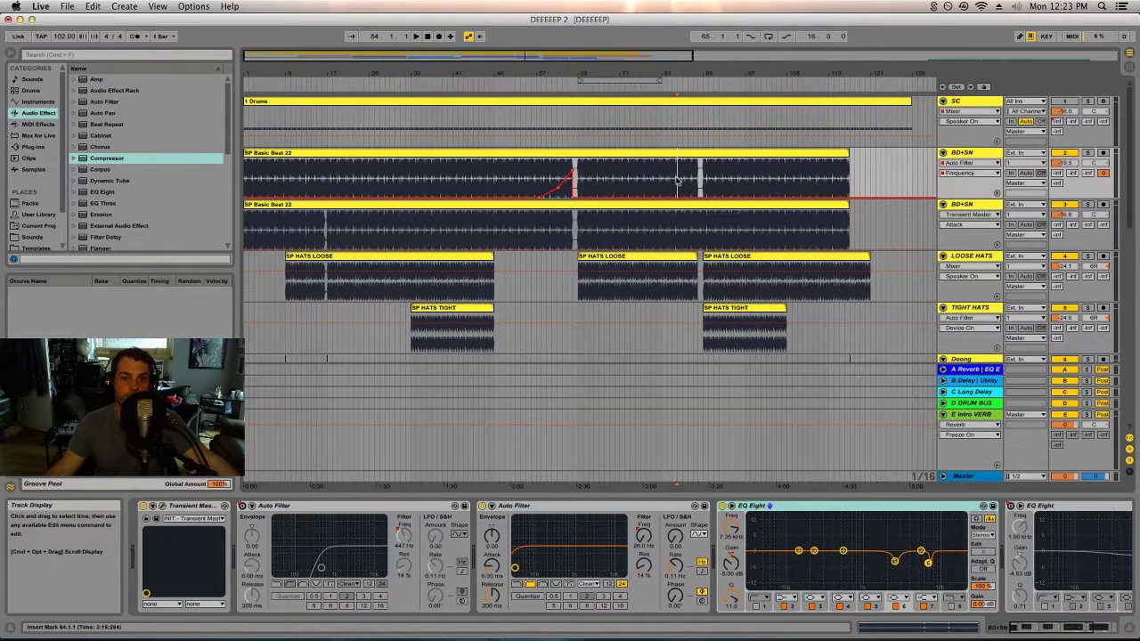